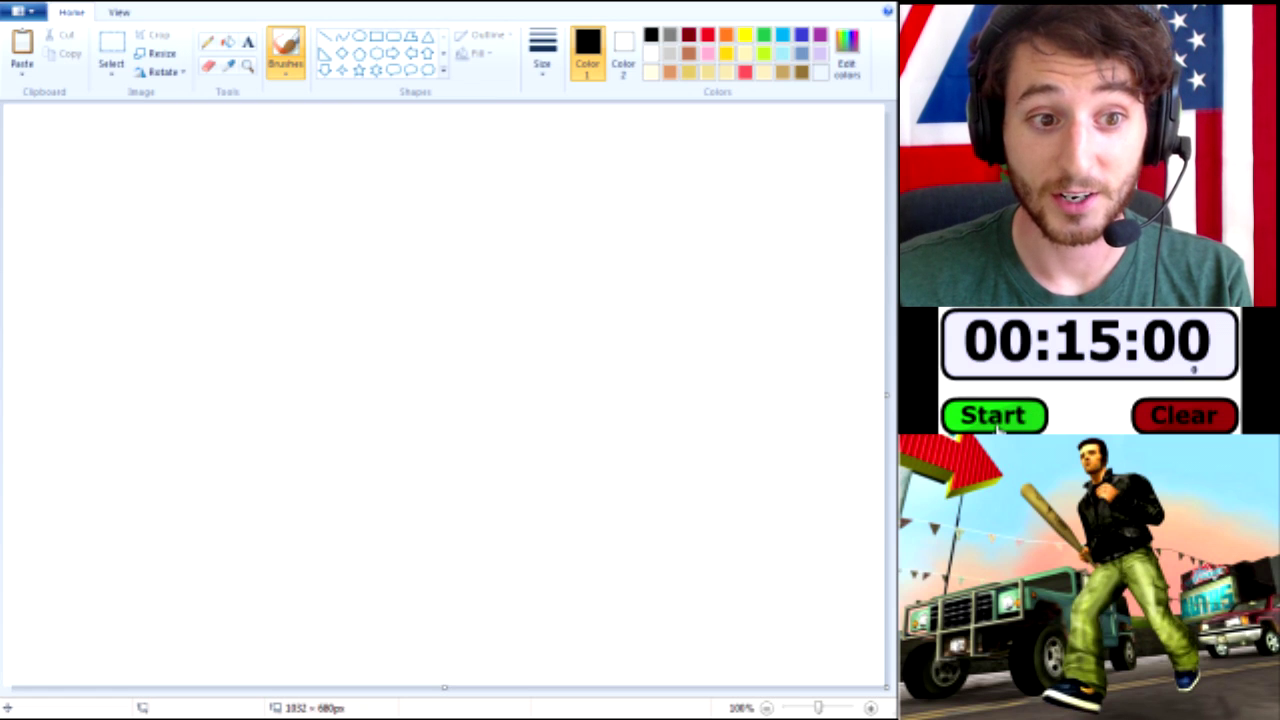
# Start the 15-minute countdown and draw a sloping horizon line in gray across the full width of the canvas.
pyautogui.click(998, 425)
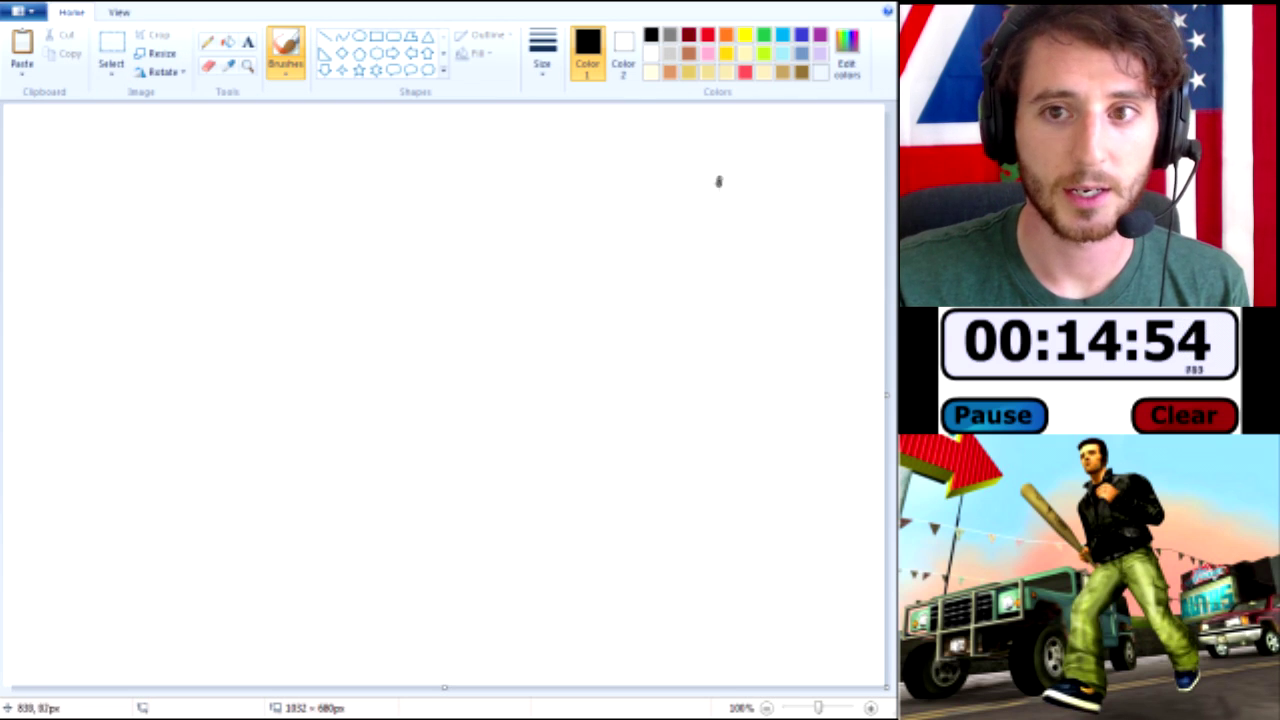
pyautogui.moveTo(866, 414); pyautogui.dragTo(280, 527)
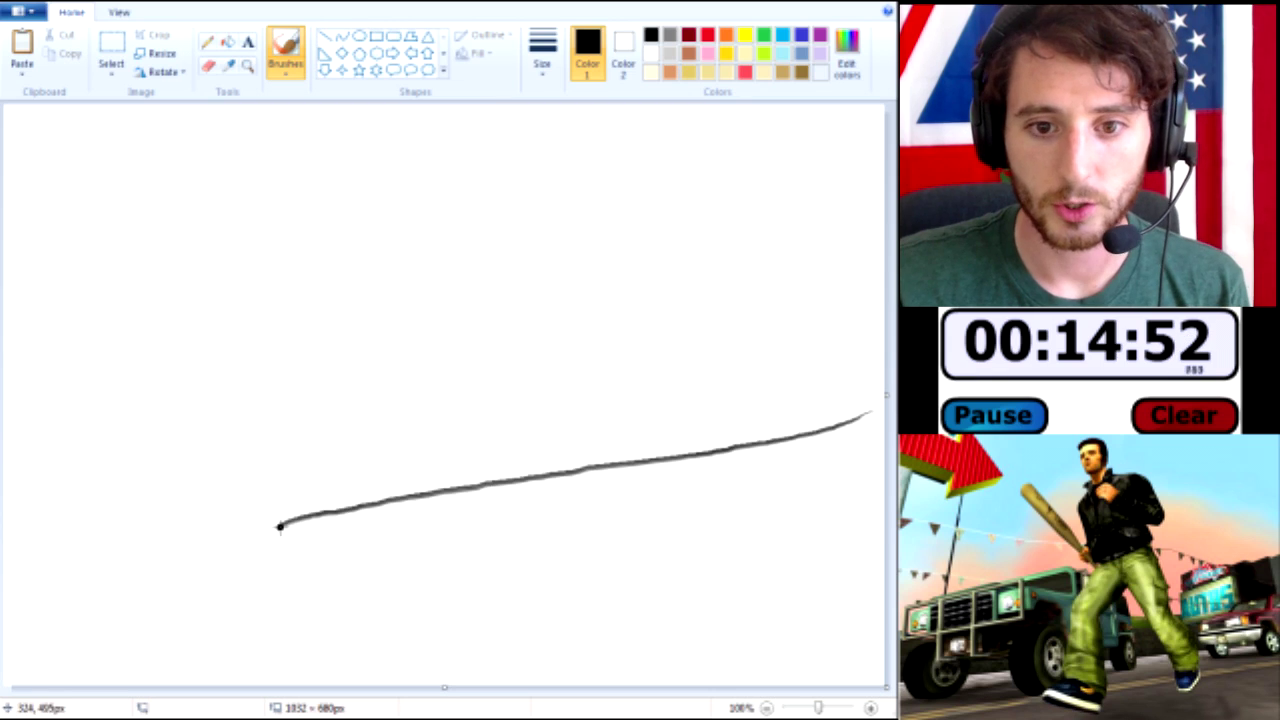
pyautogui.hotkey('ctrl', 'z')
pyautogui.click(670, 37)
pyautogui.moveTo(826, 384)
pyautogui.mouseDown()
pyautogui.moveTo(457, 450)
pyautogui.moveTo(800, 392)
pyautogui.mouseUp()
pyautogui.hotkey('ctrl', 'z')
pyautogui.moveTo(870, 420)
pyautogui.mouseDown()
pyautogui.moveTo(22, 610)
pyautogui.moveTo(430, 518)
pyautogui.mouseUp()
# Switch to a much thicker brush size and paint broad gray strokes along and below the horizon line.
pyautogui.click(286, 70)
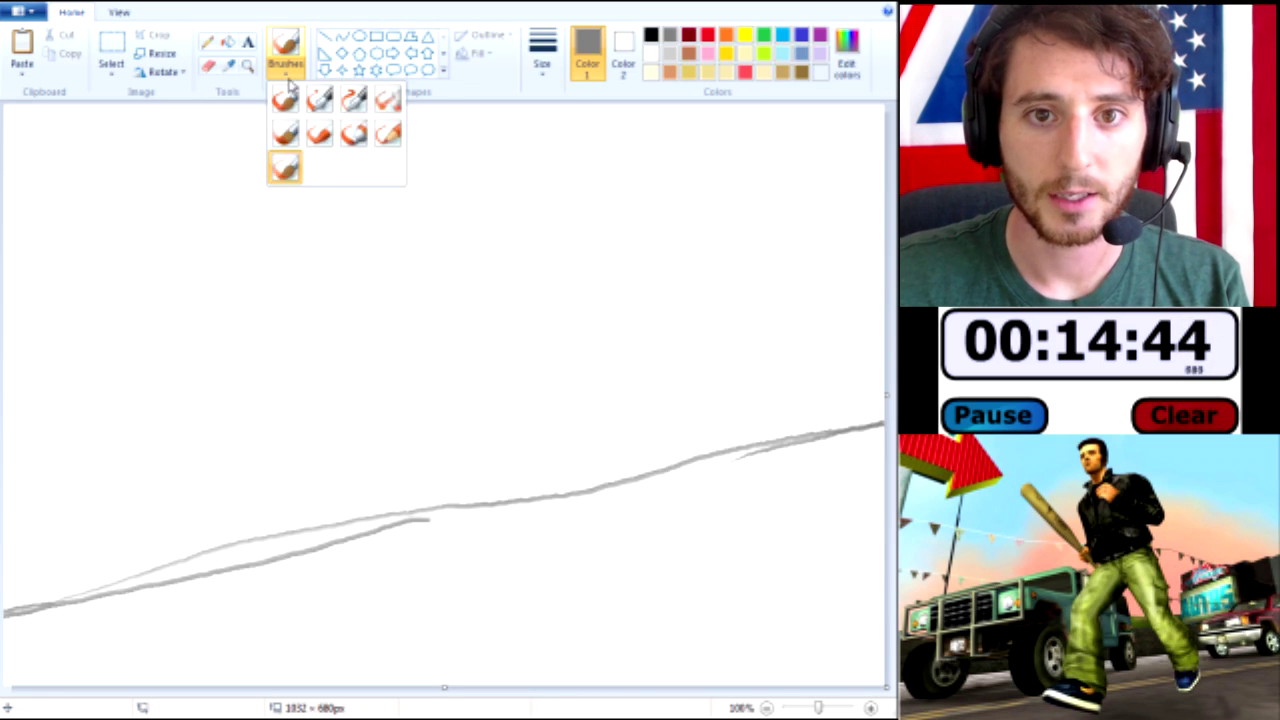
pyautogui.click(285, 168)
pyautogui.moveTo(215, 651)
pyautogui.mouseDown()
pyautogui.moveTo(143, 647)
pyautogui.moveTo(377, 588)
pyautogui.mouseUp()
pyautogui.click(543, 55)
pyautogui.click(543, 200)
pyautogui.moveTo(163, 666)
pyautogui.mouseDown()
pyautogui.moveTo(466, 580)
pyautogui.moveTo(86, 628)
pyautogui.moveTo(250, 572)
pyautogui.moveTo(140, 588)
pyautogui.mouseUp()
pyautogui.moveTo(8, 600); pyautogui.dragTo(527, 487)
# Undo the accidental canvas resize and cover the remaining white ground area with broad gray brush strokes.
pyautogui.moveTo(244, 562)
pyautogui.mouseDown()
pyautogui.moveTo(409, 516)
pyautogui.moveTo(481, 504)
pyautogui.moveTo(454, 528)
pyautogui.moveTo(820, 467)
pyautogui.moveTo(443, 529)
pyautogui.moveTo(704, 460)
pyautogui.moveTo(401, 504)
pyautogui.moveTo(858, 452)
pyautogui.moveTo(545, 505)
pyautogui.moveTo(812, 442)
pyautogui.moveTo(502, 491)
pyautogui.moveTo(859, 432)
pyautogui.moveTo(798, 464)
pyautogui.moveTo(871, 457)
pyautogui.moveTo(707, 510)
pyautogui.moveTo(793, 503)
pyautogui.moveTo(700, 522)
pyautogui.moveTo(876, 483)
pyautogui.moveTo(851, 491)
pyautogui.moveTo(872, 522)
pyautogui.moveTo(867, 556)
pyautogui.moveTo(847, 521)
pyautogui.moveTo(698, 579)
pyautogui.moveTo(753, 577)
pyautogui.moveTo(752, 597)
pyautogui.moveTo(630, 631)
pyautogui.moveTo(817, 654)
pyautogui.moveTo(858, 697)
pyautogui.mouseUp()
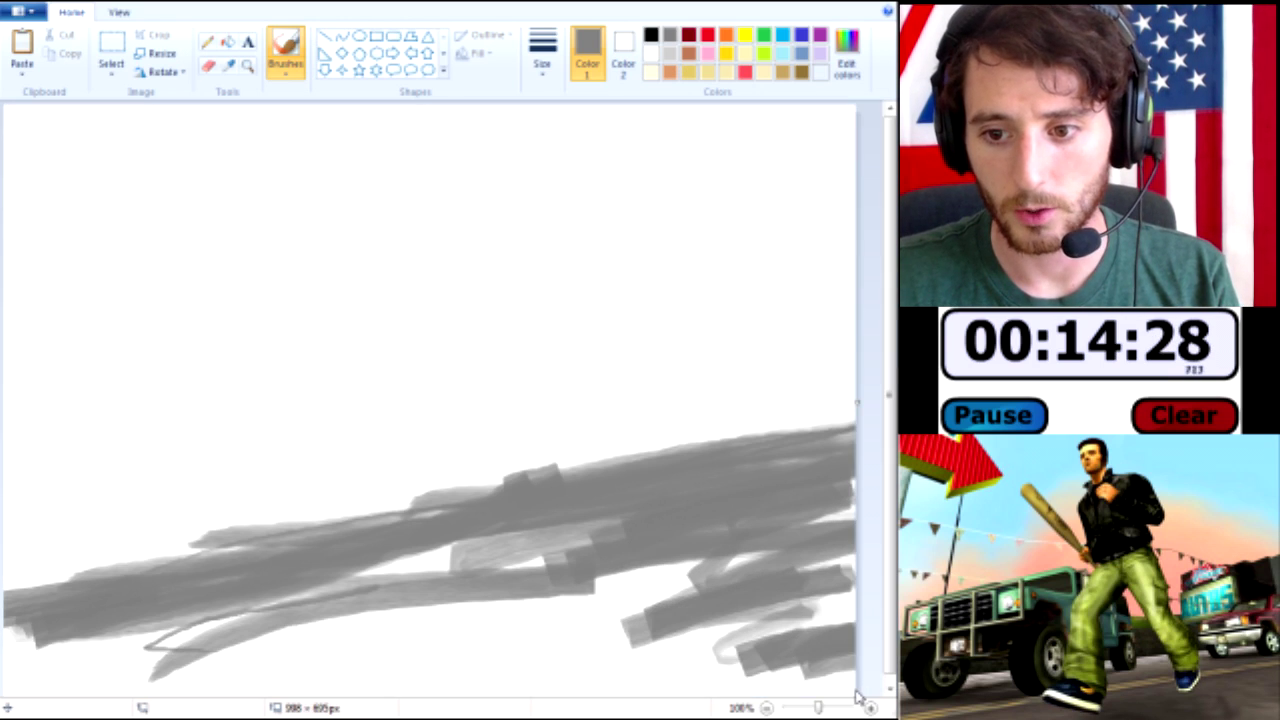
pyautogui.hotkey('ctrl', 'z')
pyautogui.moveTo(845, 590)
pyautogui.mouseDown()
pyautogui.moveTo(850, 608)
pyautogui.moveTo(720, 668)
pyautogui.mouseUp()
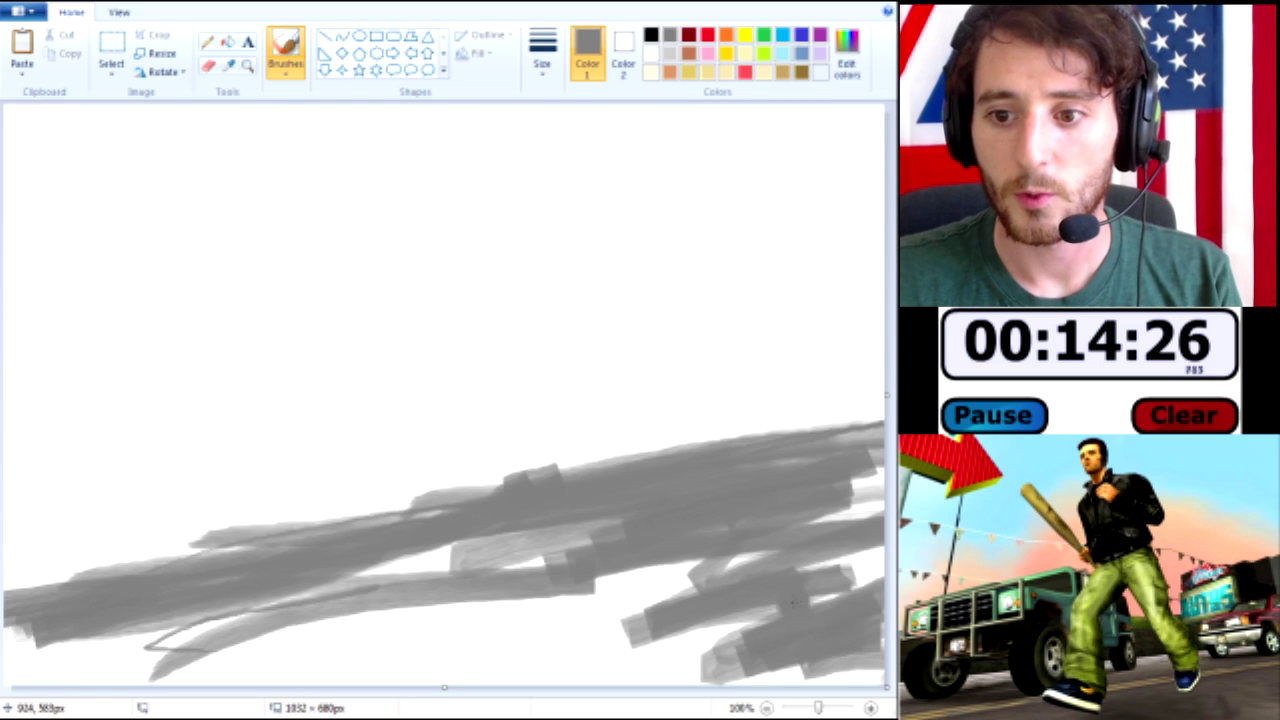
pyautogui.moveTo(801, 601)
pyautogui.mouseDown()
pyautogui.moveTo(425, 645)
pyautogui.moveTo(396, 614)
pyautogui.moveTo(487, 560)
pyautogui.moveTo(447, 606)
pyautogui.mouseUp()
pyautogui.moveTo(500, 560)
pyautogui.mouseDown()
pyautogui.moveTo(30, 635)
pyautogui.moveTo(70, 645)
pyautogui.moveTo(15, 650)
pyautogui.moveTo(20, 670)
pyautogui.moveTo(150, 632)
pyautogui.moveTo(265, 640)
pyautogui.moveTo(360, 622)
pyautogui.moveTo(190, 672)
pyautogui.moveTo(440, 622)
pyautogui.moveTo(290, 678)
pyautogui.moveTo(250, 678)
pyautogui.moveTo(880, 665)
pyautogui.moveTo(575, 682)
pyautogui.moveTo(719, 623)
pyautogui.moveTo(500, 635)
pyautogui.moveTo(560, 545)
pyautogui.moveTo(400, 610)
pyautogui.moveTo(265, 610)
pyautogui.moveTo(339, 600)
pyautogui.mouseUp()
pyautogui.moveTo(412, 578); pyautogui.dragTo(170, 618)
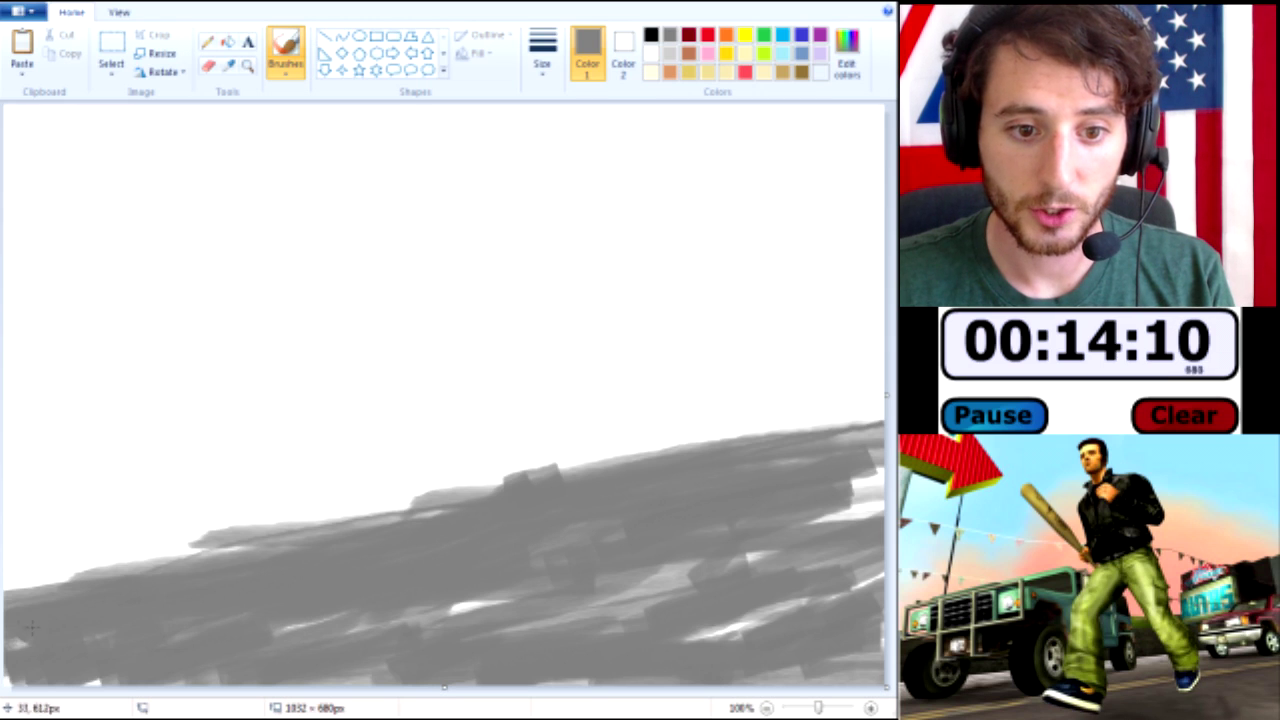
pyautogui.moveTo(131, 668)
pyautogui.mouseDown()
pyautogui.moveTo(637, 611)
pyautogui.moveTo(882, 522)
pyautogui.moveTo(872, 505)
pyautogui.moveTo(844, 514)
pyautogui.mouseUp()
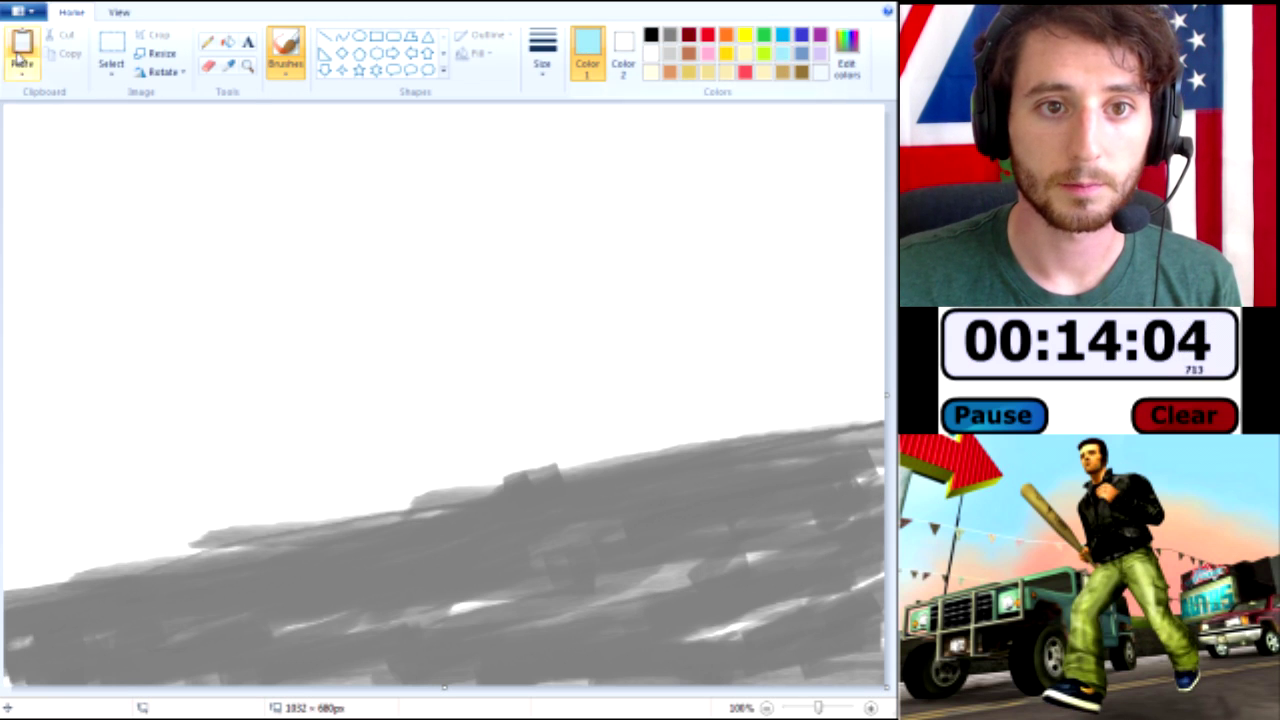
# Fill the sky with light turquoise and paint over the pale fringe along the horizon with gray brush strokes.
pyautogui.click(228, 43)
pyautogui.click(345, 406)
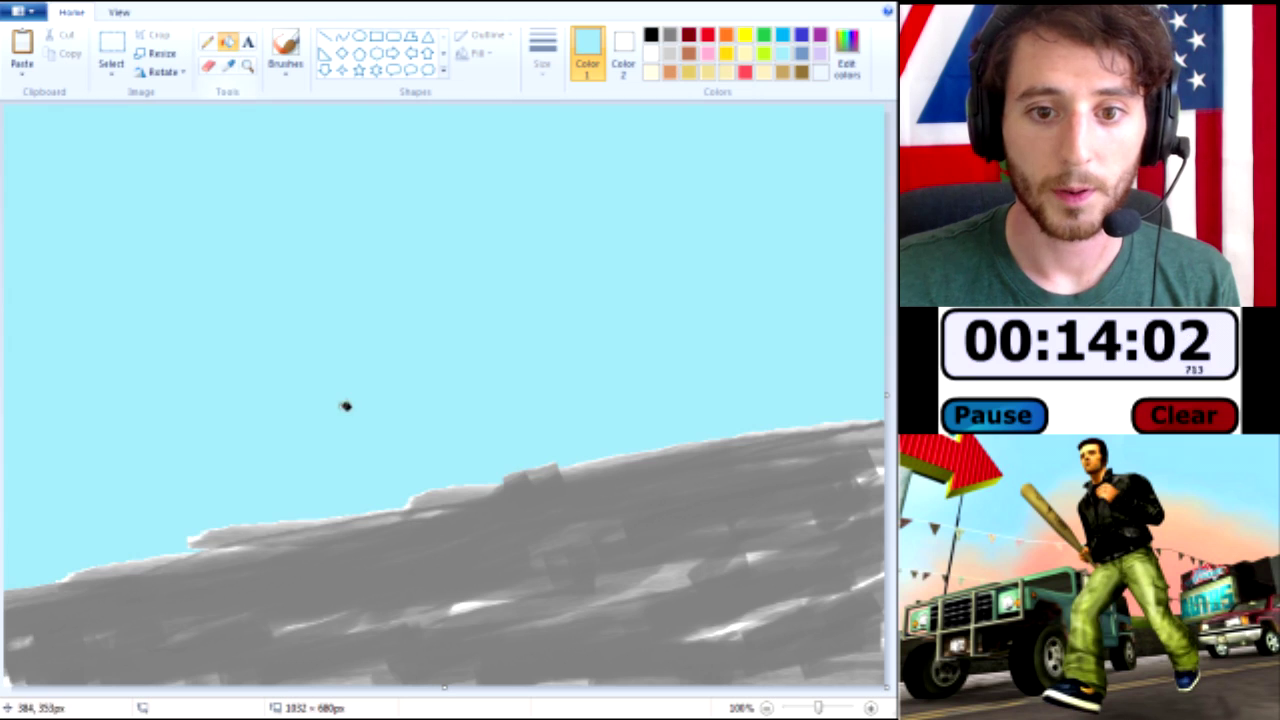
pyautogui.click(669, 36)
pyautogui.click(285, 45)
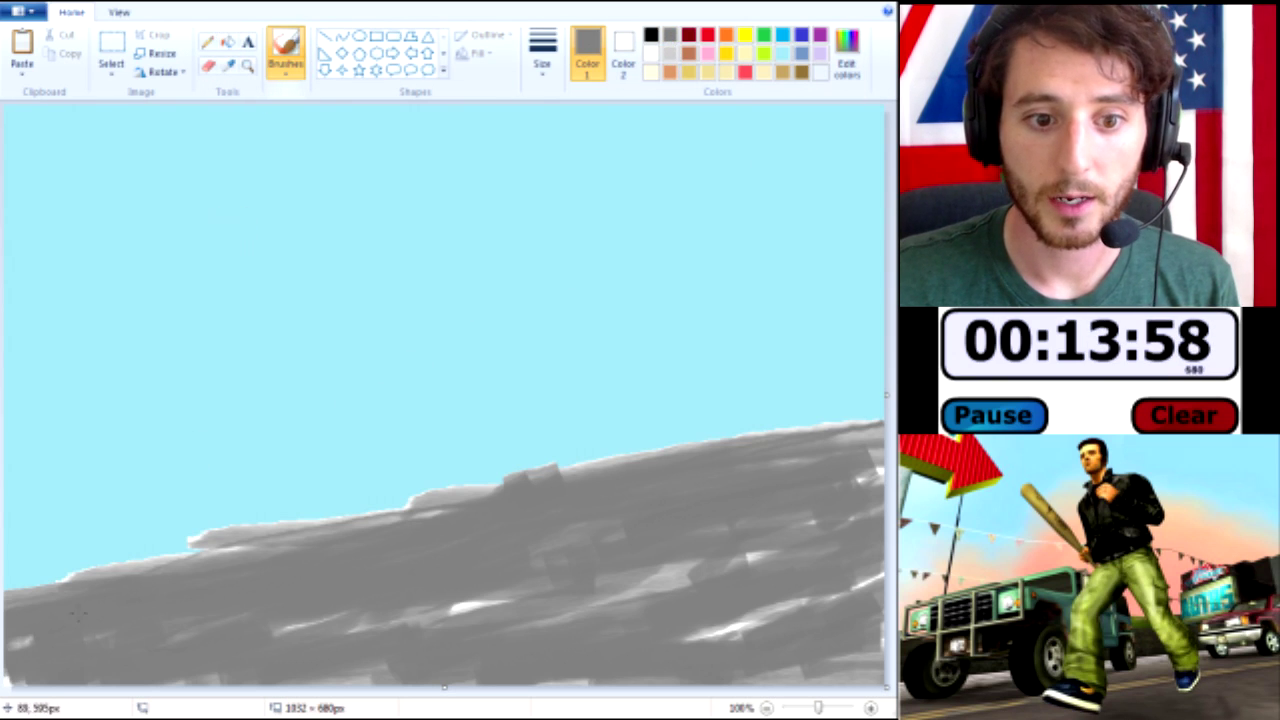
pyautogui.moveTo(35, 590)
pyautogui.mouseDown()
pyautogui.moveTo(314, 517)
pyautogui.moveTo(510, 510)
pyautogui.moveTo(350, 515)
pyautogui.moveTo(780, 425)
pyautogui.moveTo(590, 464)
pyautogui.mouseUp()
# Trim the ragged bumps along the top edge of the gray ground with light turquoise brush strokes.
pyautogui.click(784, 52)
pyautogui.click(378, 530)
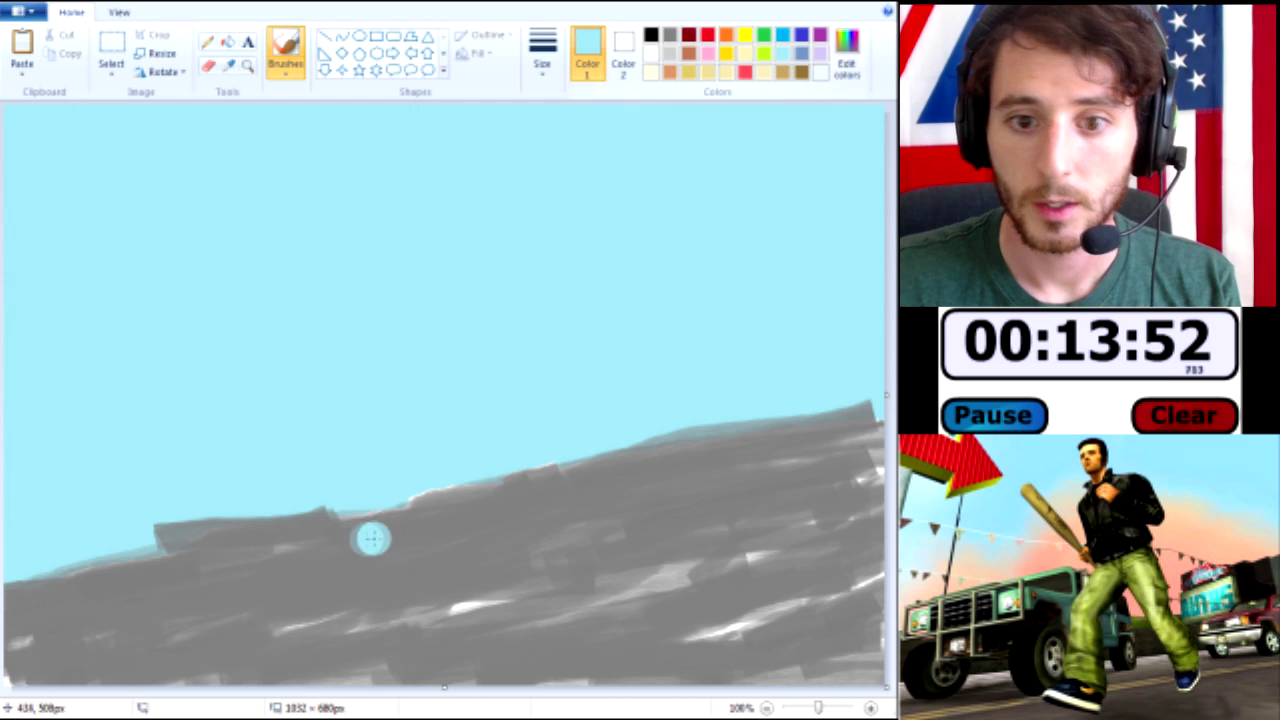
pyautogui.moveTo(330, 512)
pyautogui.mouseDown()
pyautogui.moveTo(175, 532)
pyautogui.moveTo(255, 513)
pyautogui.mouseUp()
pyautogui.moveTo(176, 522)
pyautogui.mouseDown()
pyautogui.moveTo(131, 543)
pyautogui.moveTo(500, 478)
pyautogui.moveTo(232, 515)
pyautogui.mouseUp()
pyautogui.moveTo(634, 433)
pyautogui.mouseDown()
pyautogui.moveTo(732, 427)
pyautogui.moveTo(592, 463)
pyautogui.mouseUp()
pyautogui.moveTo(668, 432); pyautogui.dragTo(852, 408)
pyautogui.moveTo(852, 408)
pyautogui.mouseDown()
pyautogui.moveTo(675, 431)
pyautogui.moveTo(836, 390)
pyautogui.mouseUp()
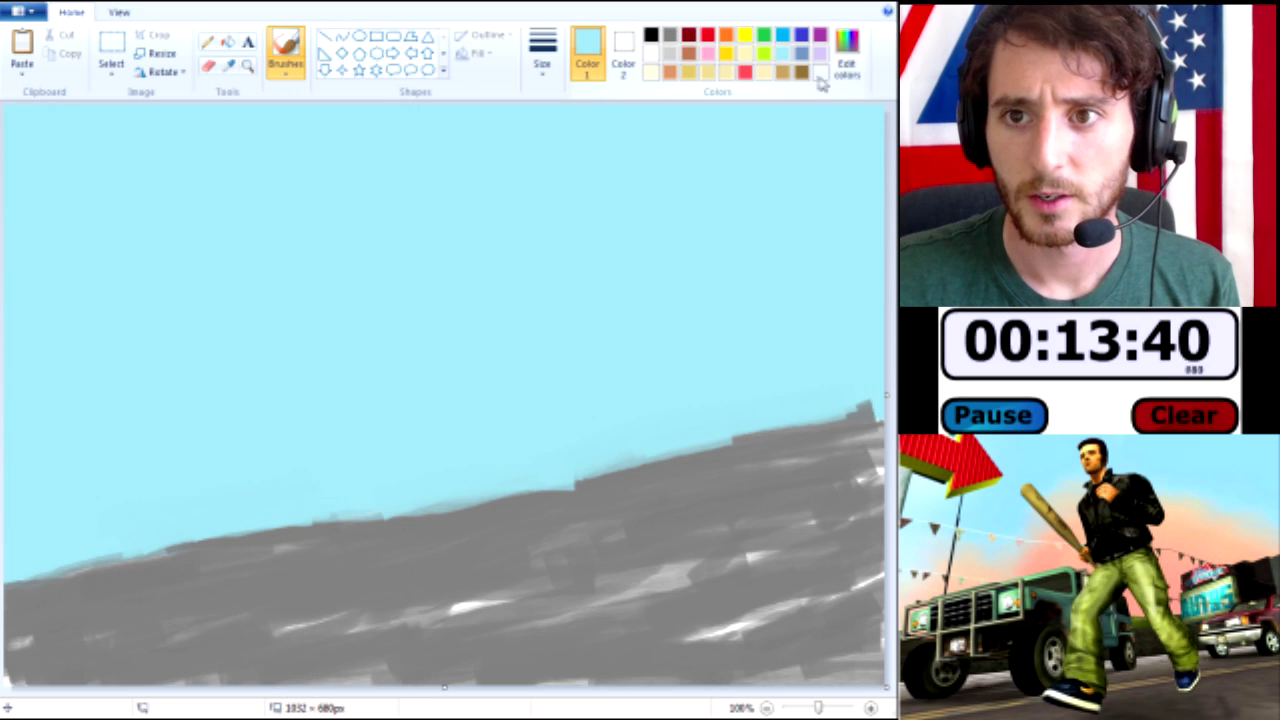
# Define a custom pale peach brush color with red 250, green 207 and blue 192.
pyautogui.click(849, 76)
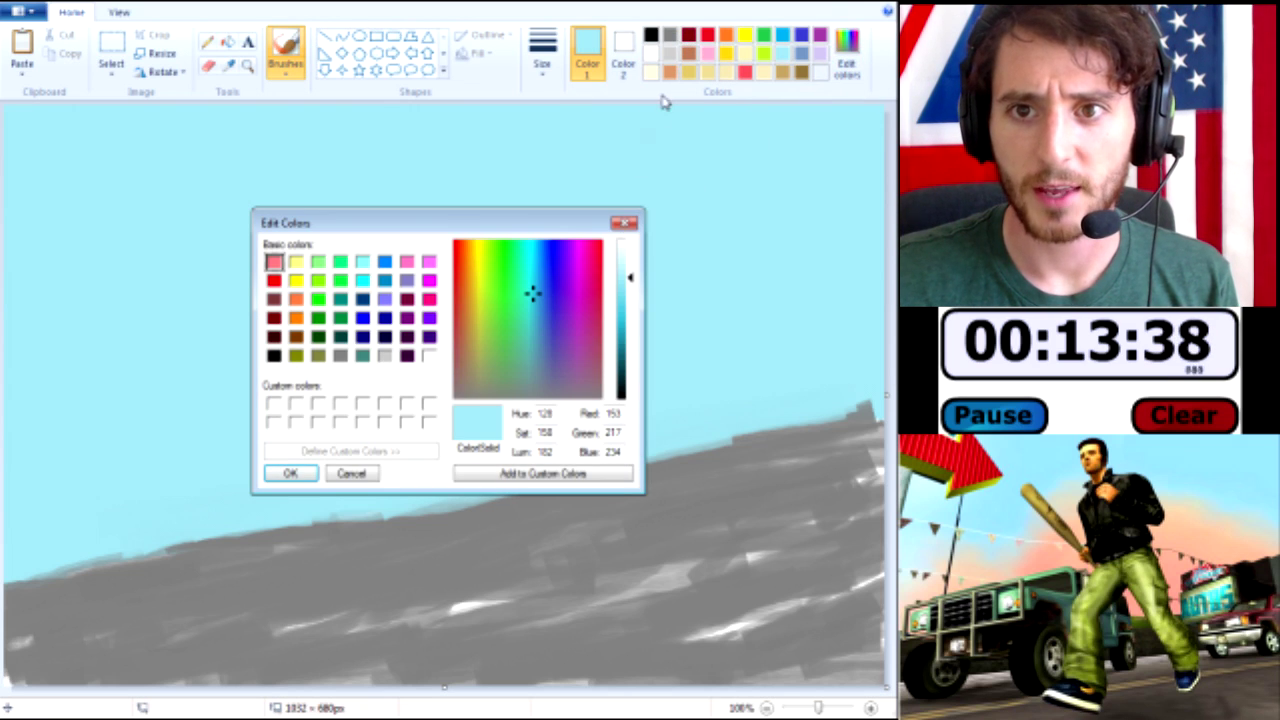
pyautogui.click(623, 222)
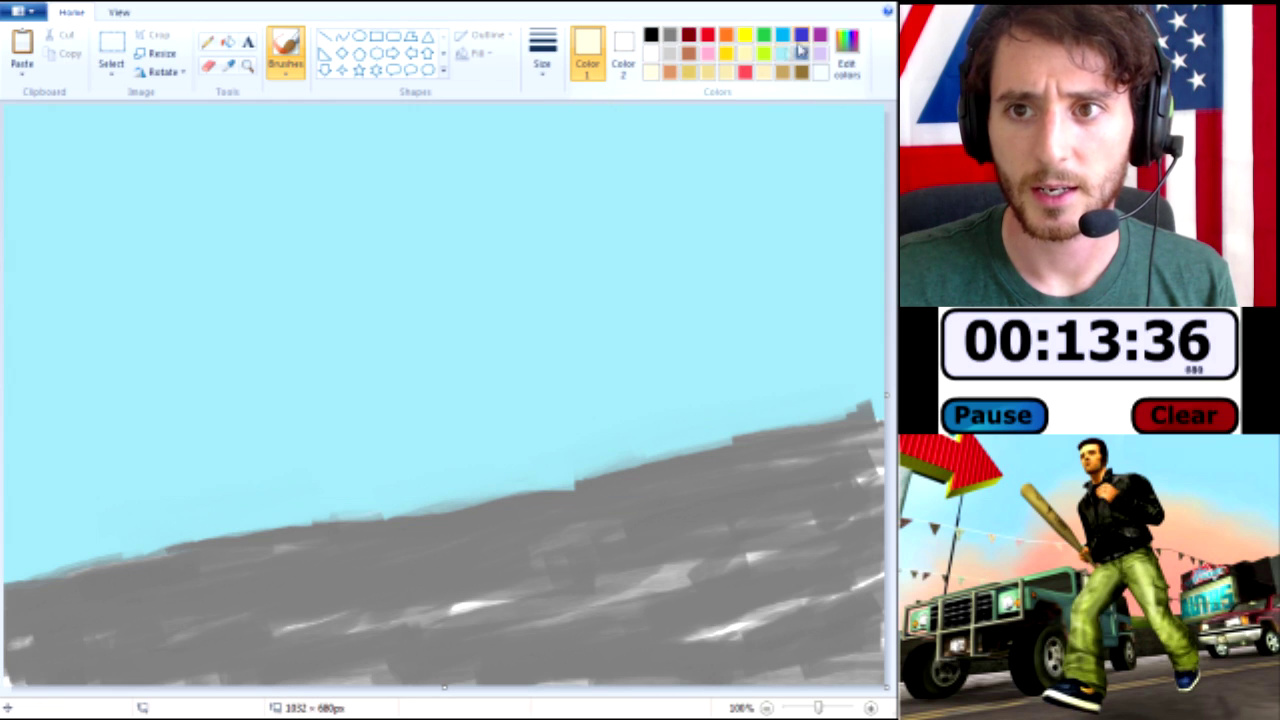
pyautogui.click(847, 55)
pyautogui.click(602, 267)
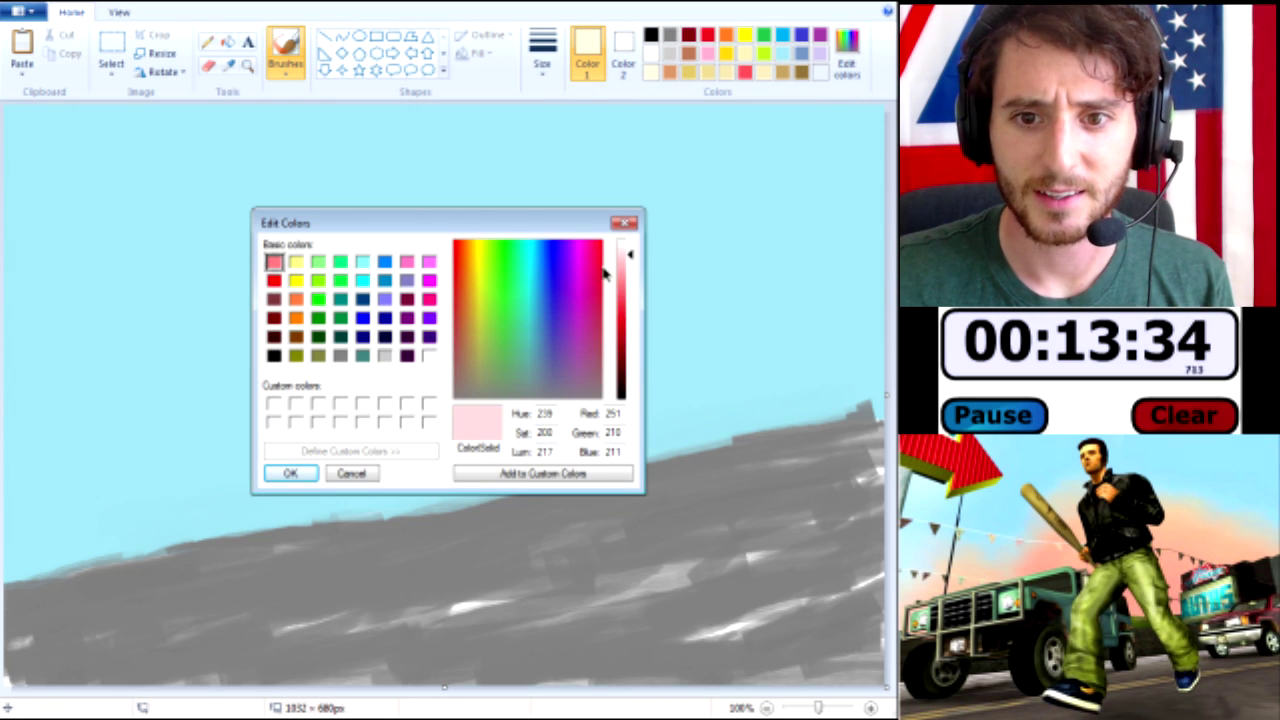
pyautogui.moveTo(631, 258); pyautogui.dragTo(631, 267)
pyautogui.click(469, 267)
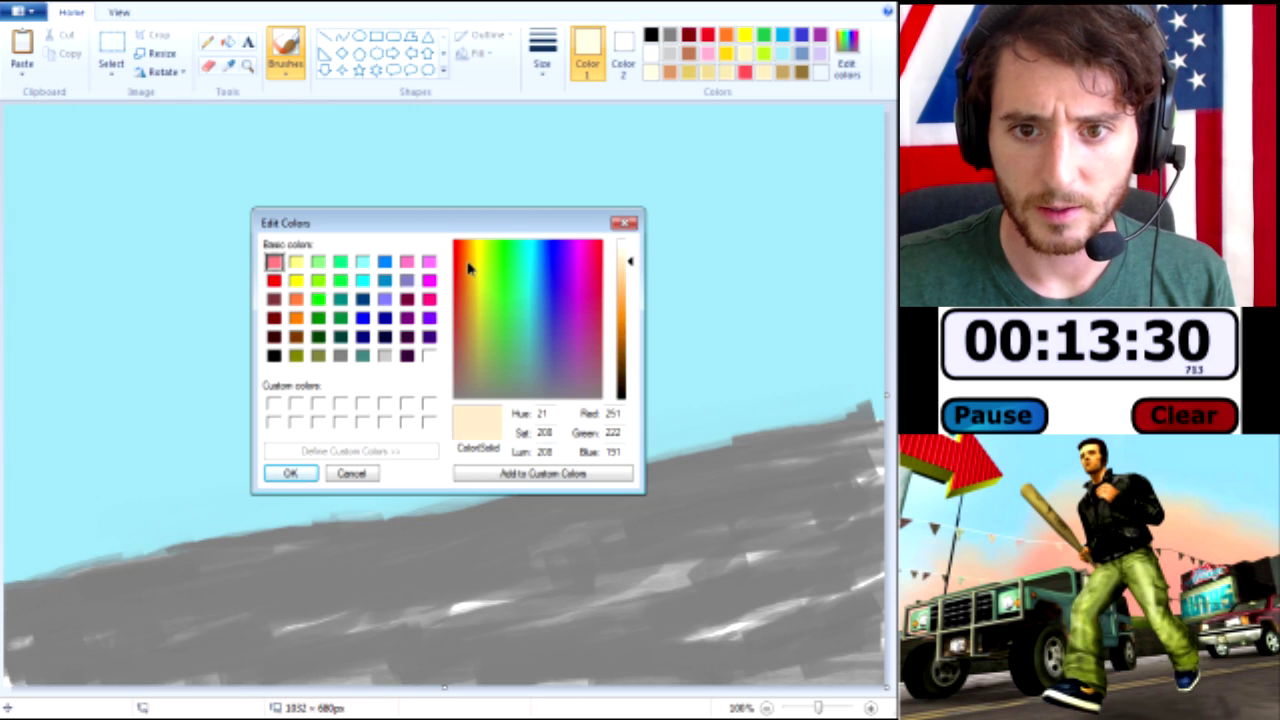
pyautogui.moveTo(468, 262); pyautogui.dragTo(463, 274)
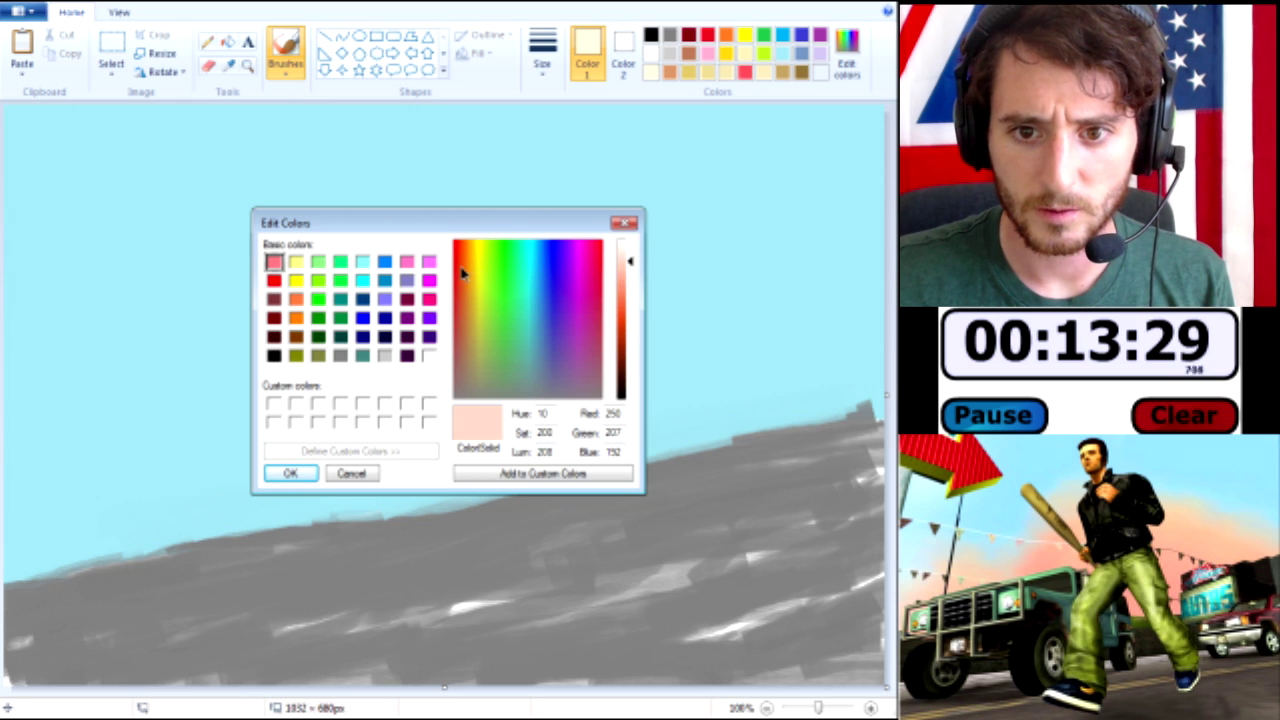
pyautogui.click(290, 477)
# Paint a wide peach sunset glow over the lower sky down to the horizon, and undo the last stray strokes.
pyautogui.moveTo(286, 491); pyautogui.dragTo(388, 454)
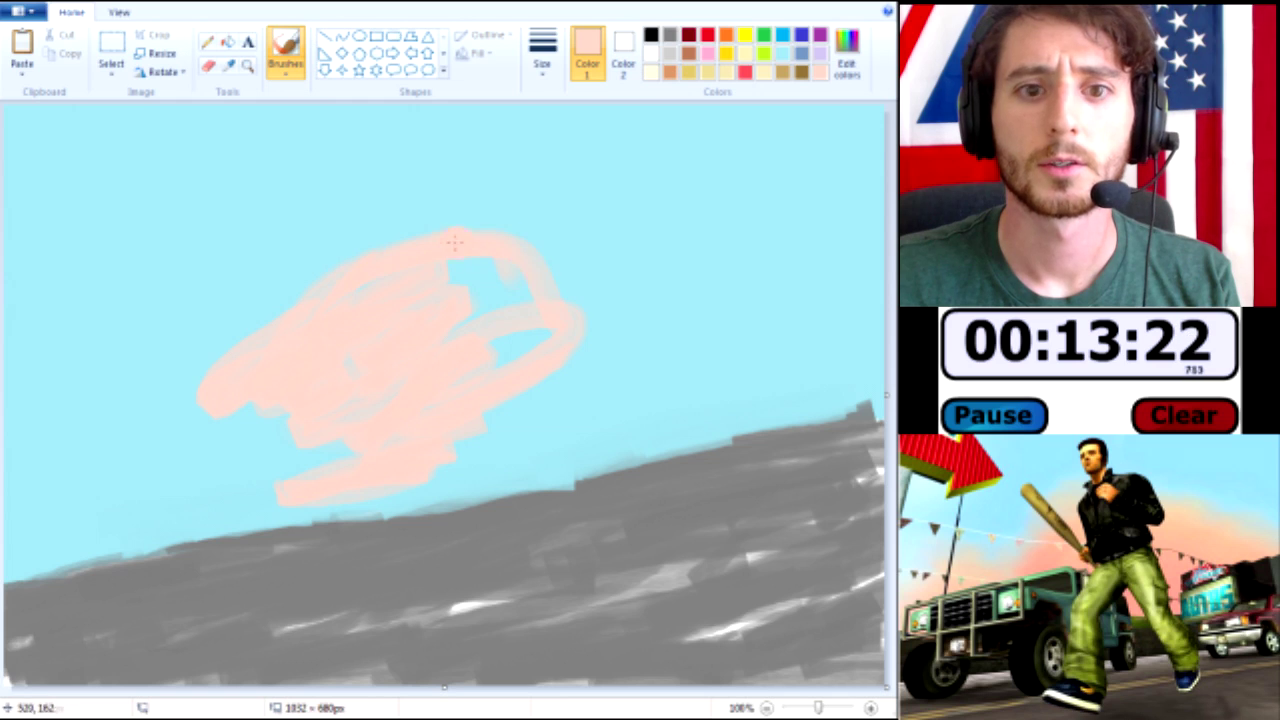
pyautogui.moveTo(661, 257)
pyautogui.mouseDown()
pyautogui.moveTo(758, 278)
pyautogui.moveTo(665, 306)
pyautogui.mouseUp()
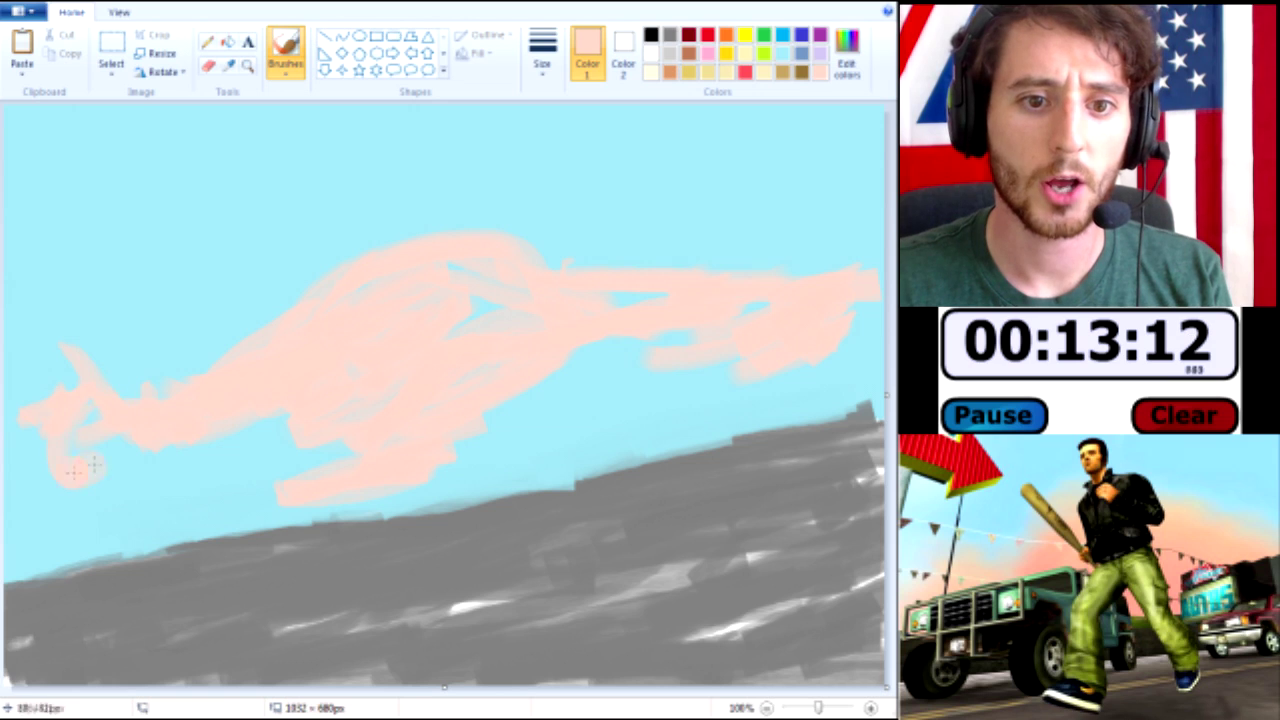
pyautogui.moveTo(47, 541)
pyautogui.mouseDown()
pyautogui.moveTo(245, 520)
pyautogui.moveTo(700, 420)
pyautogui.moveTo(644, 443)
pyautogui.mouseUp()
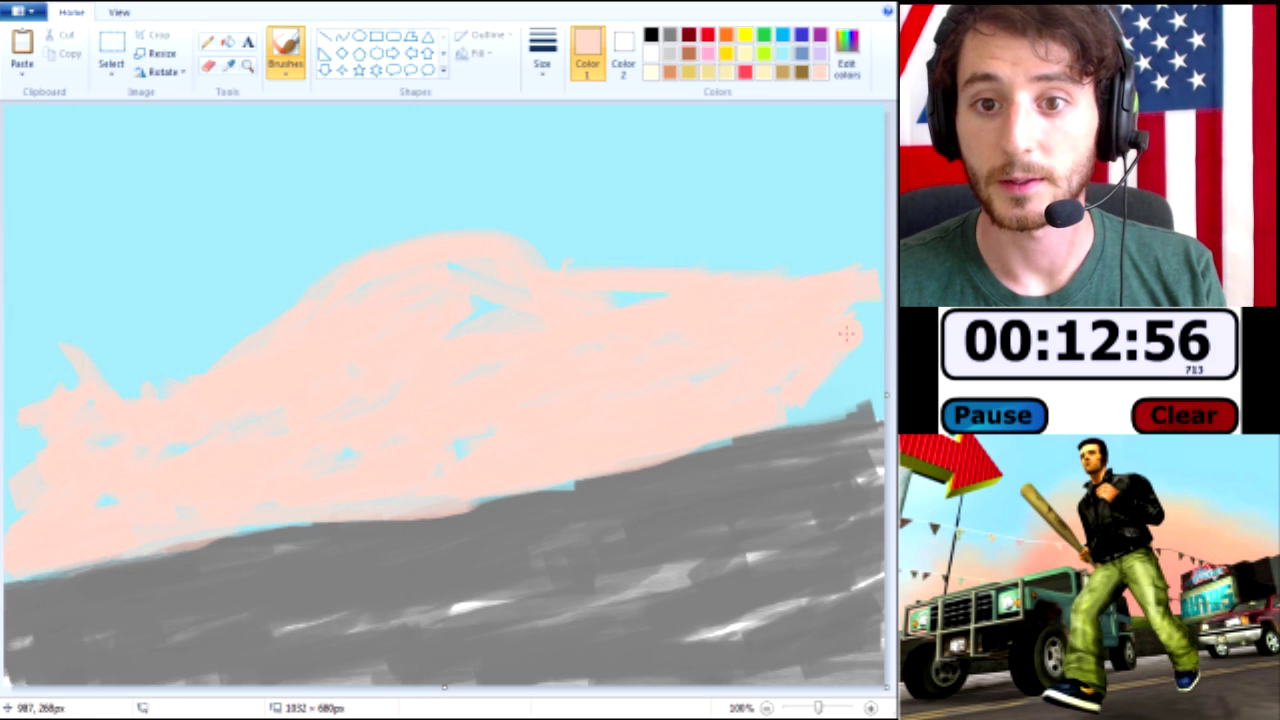
pyautogui.hotkey('ctrl', 'z')
pyautogui.hotkey('ctrl', 'z')
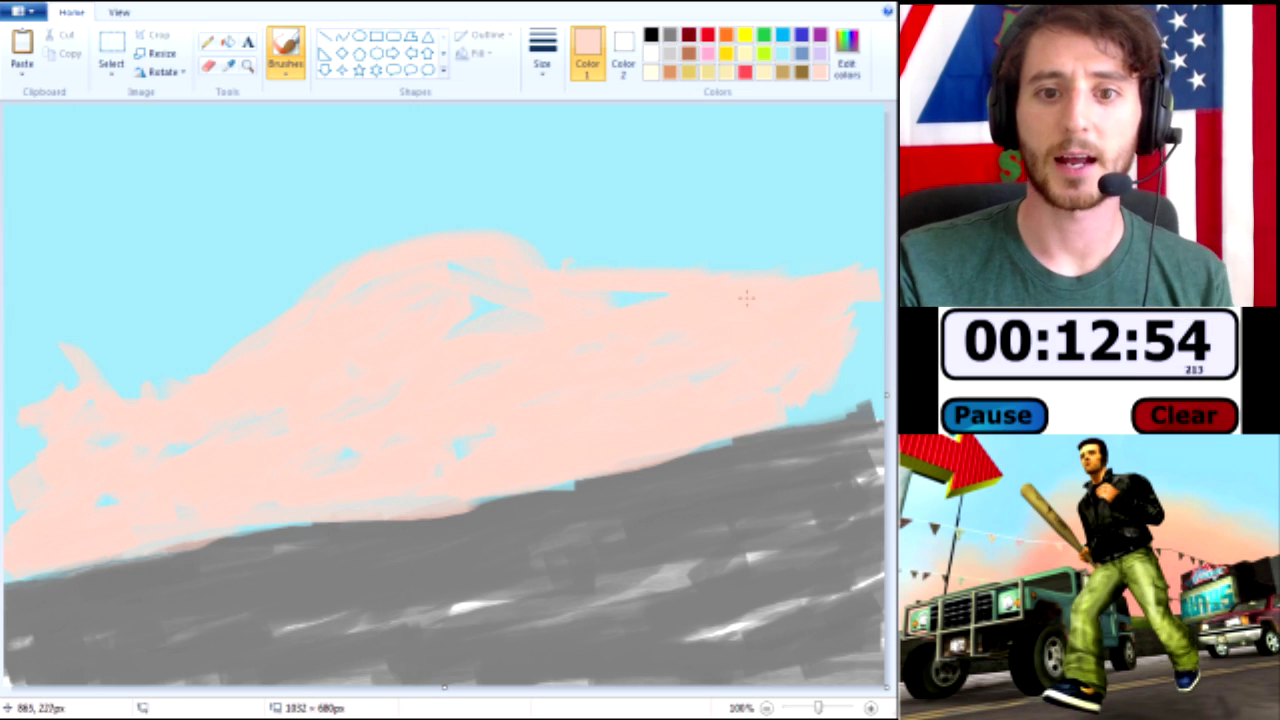
# Define a custom olive green brush color from lime, darkened to red 129, green 165 and blue 18.
pyautogui.click(764, 53)
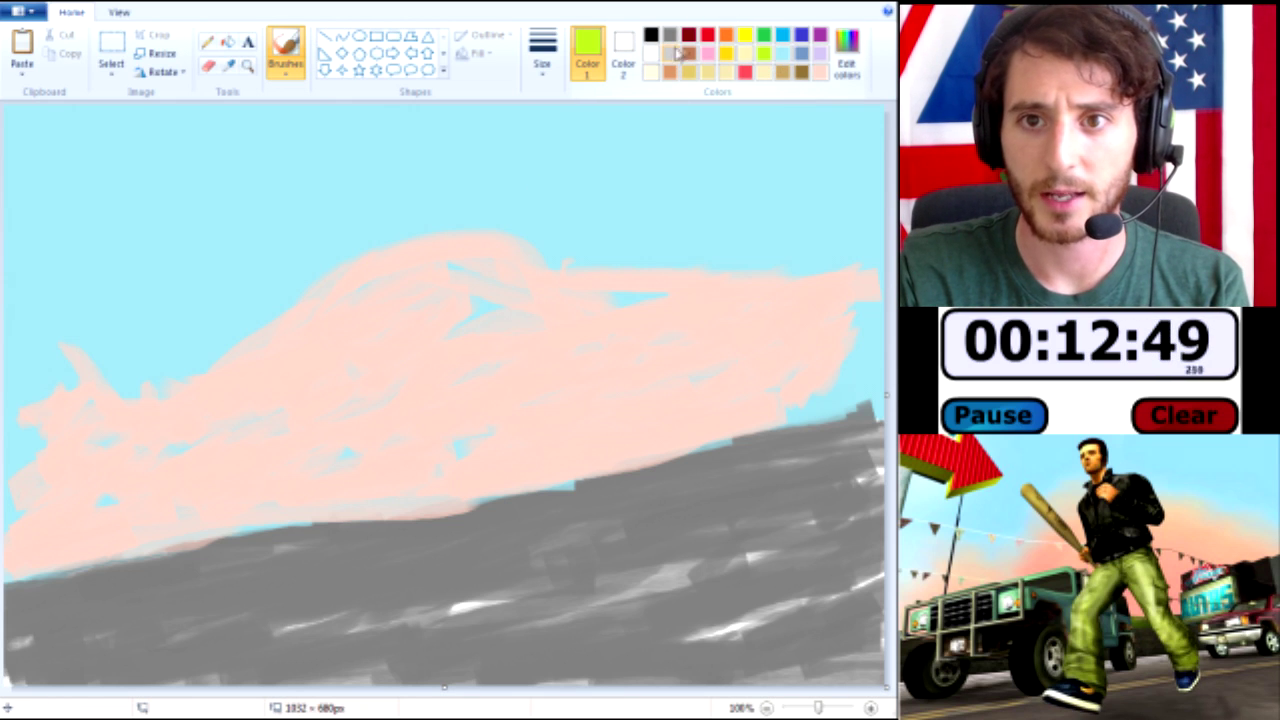
pyautogui.click(846, 55)
pyautogui.click(630, 342)
pyautogui.moveTo(630, 342); pyautogui.dragTo(630, 347)
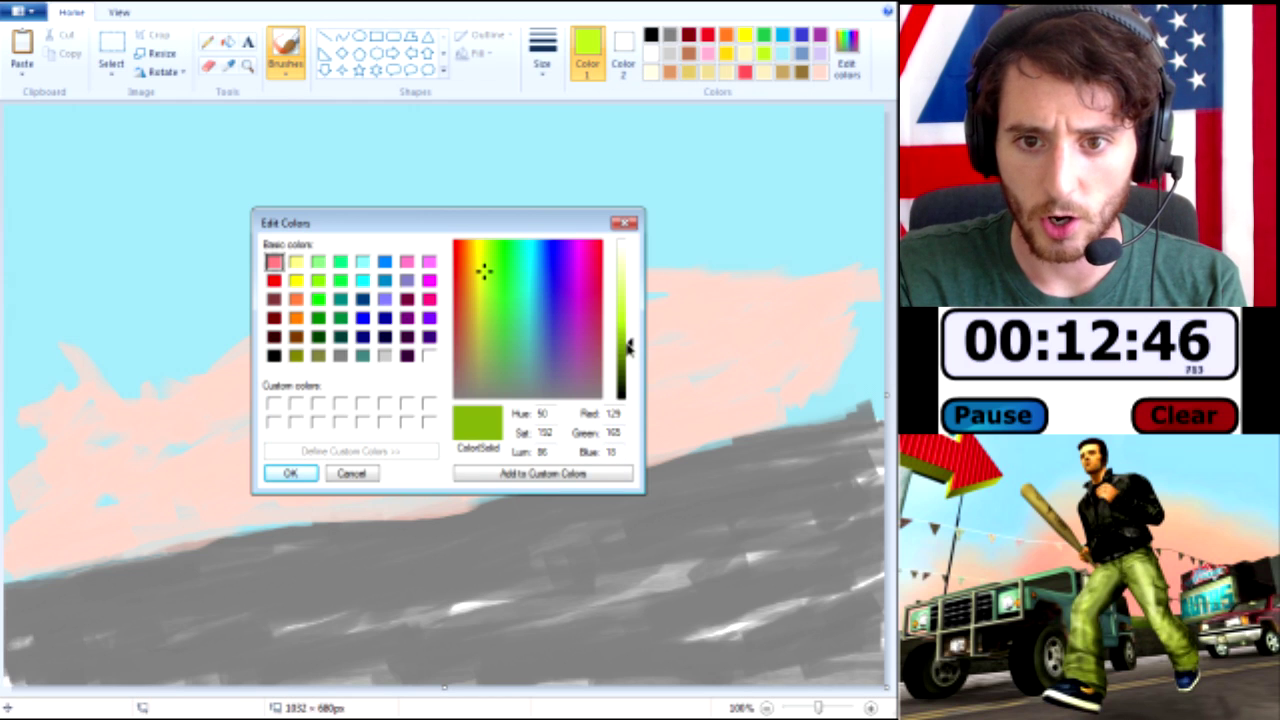
pyautogui.click(290, 474)
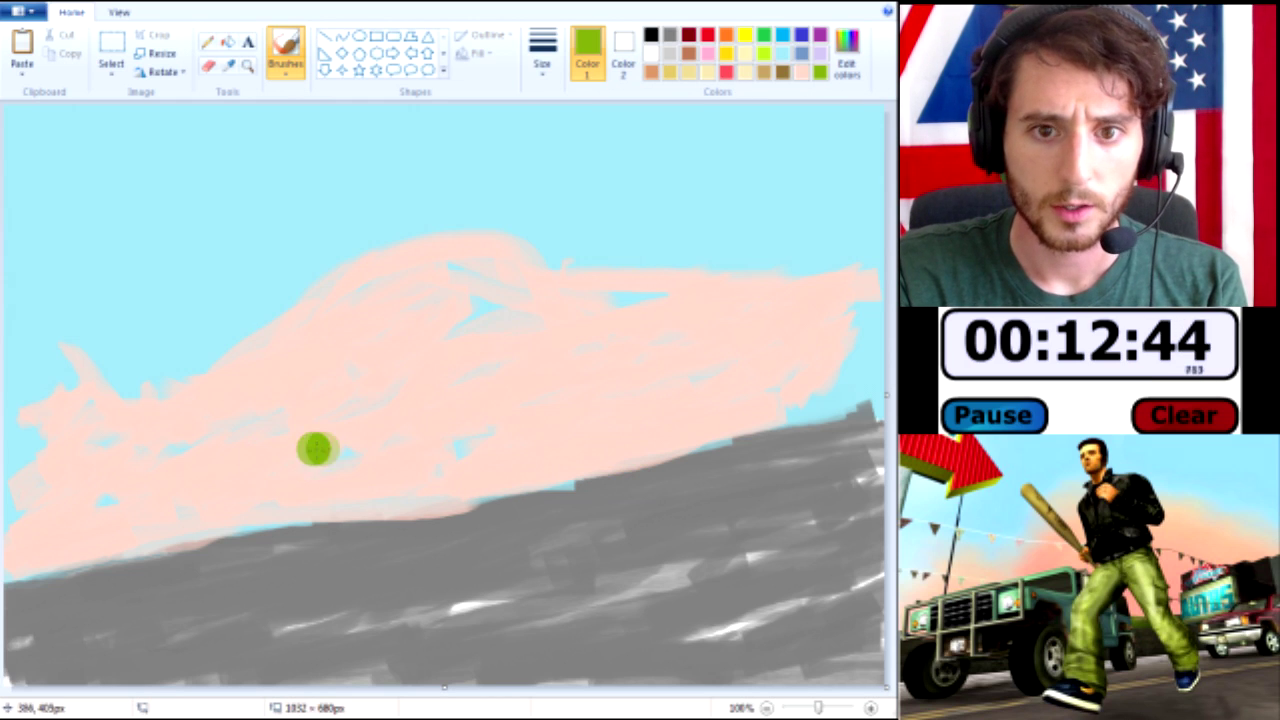
pyautogui.moveTo(368, 420)
pyautogui.mouseDown()
pyautogui.moveTo(432, 406)
pyautogui.moveTo(348, 434)
pyautogui.moveTo(286, 491)
pyautogui.moveTo(331, 446)
pyautogui.mouseUp()
pyautogui.hotkey('ctrl', 'z')
pyautogui.hotkey('ctrl', 'z')
pyautogui.hotkey('ctrl', 'z')
# Choose a thinner brush size and outline the figure's left-hand trouser leg in olive green, from hip to hem and up to the crotch.
pyautogui.click(542, 55)
pyautogui.click(580, 134)
pyautogui.moveTo(375, 415); pyautogui.dragTo(529, 360)
pyautogui.hotkey('ctrl', 'z')
pyautogui.moveTo(388, 426); pyautogui.dragTo(490, 386)
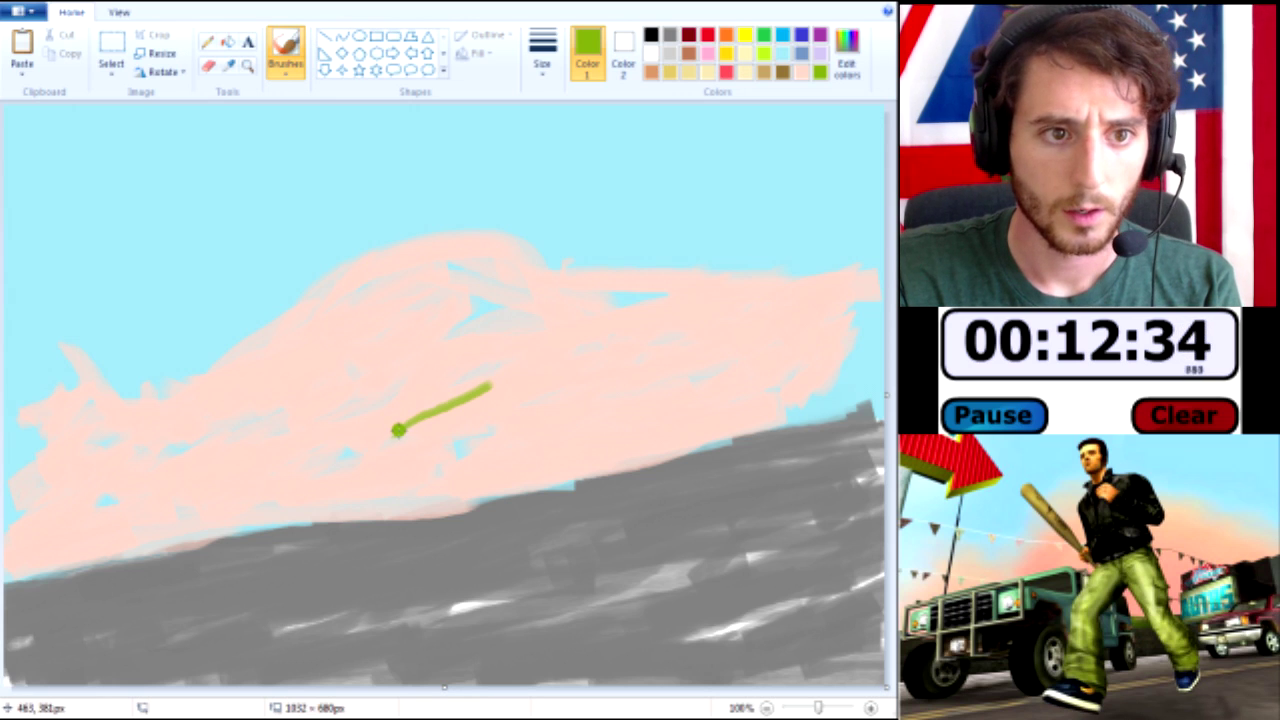
pyautogui.moveTo(379, 457); pyautogui.dragTo(341, 527)
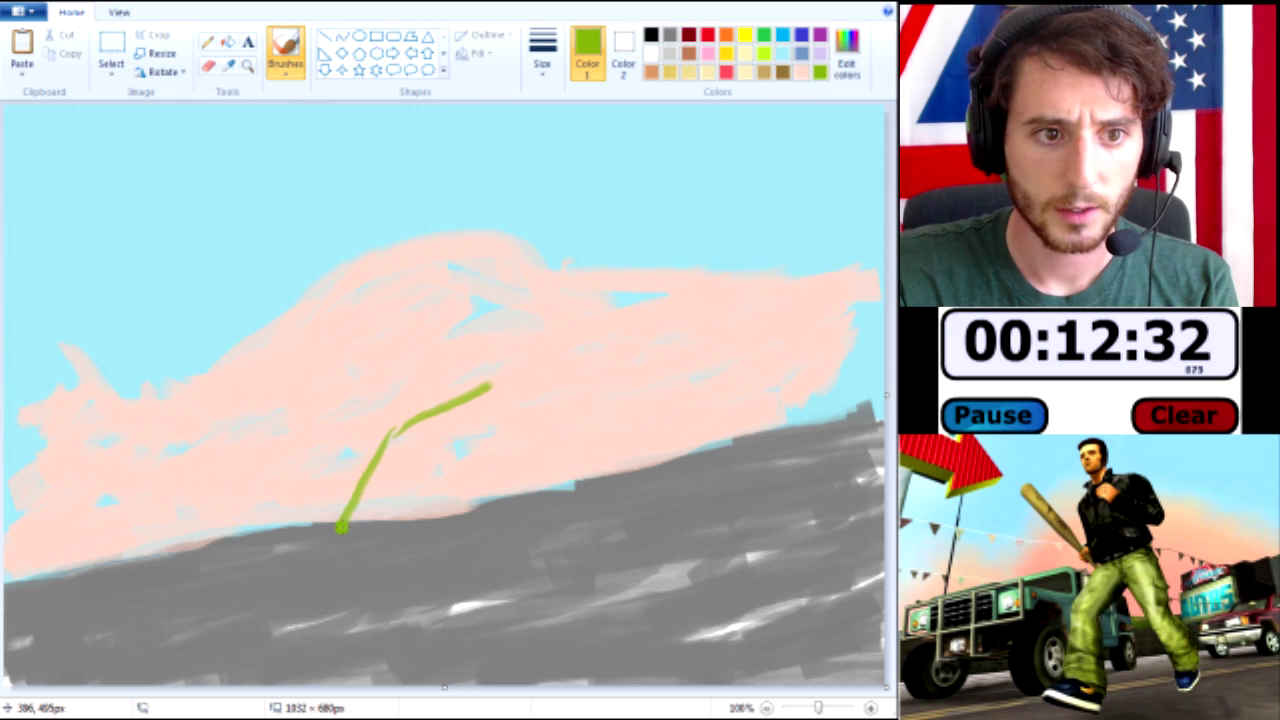
pyautogui.moveTo(295, 615)
pyautogui.mouseDown()
pyautogui.moveTo(290, 628)
pyautogui.moveTo(358, 651)
pyautogui.mouseUp()
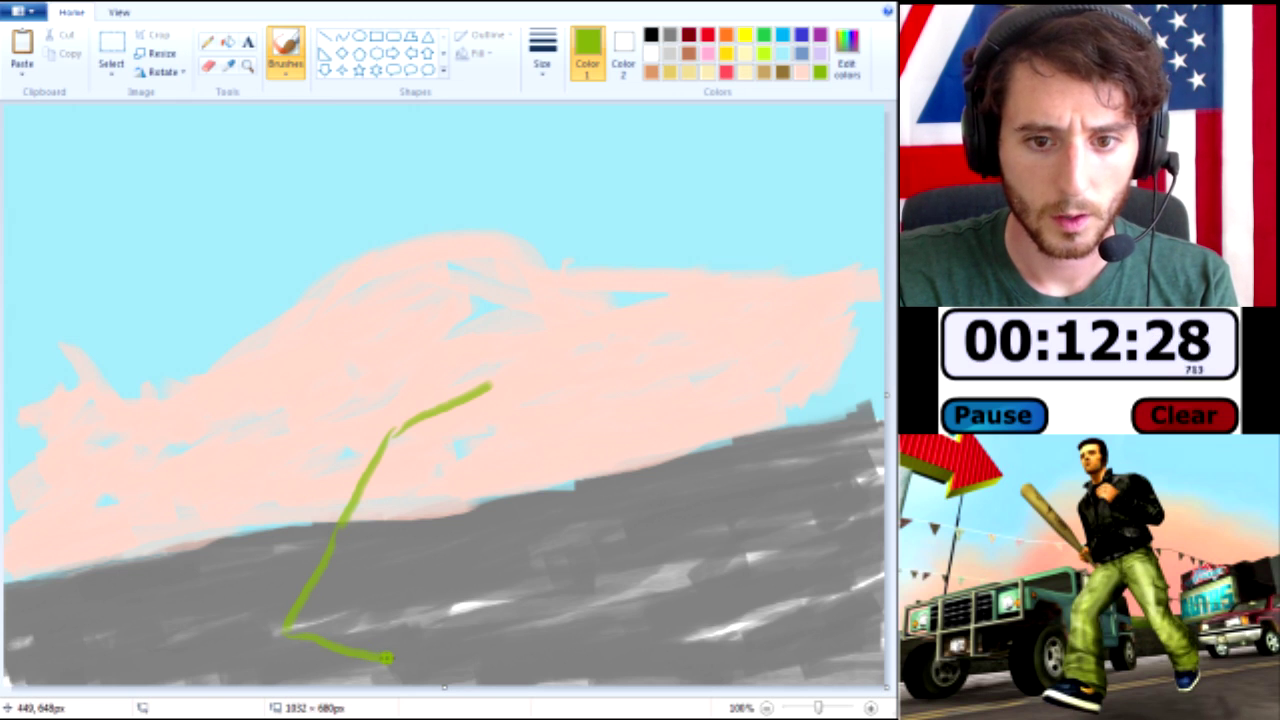
pyautogui.moveTo(395, 603)
pyautogui.mouseDown()
pyautogui.moveTo(391, 516)
pyautogui.moveTo(463, 456)
pyautogui.mouseUp()
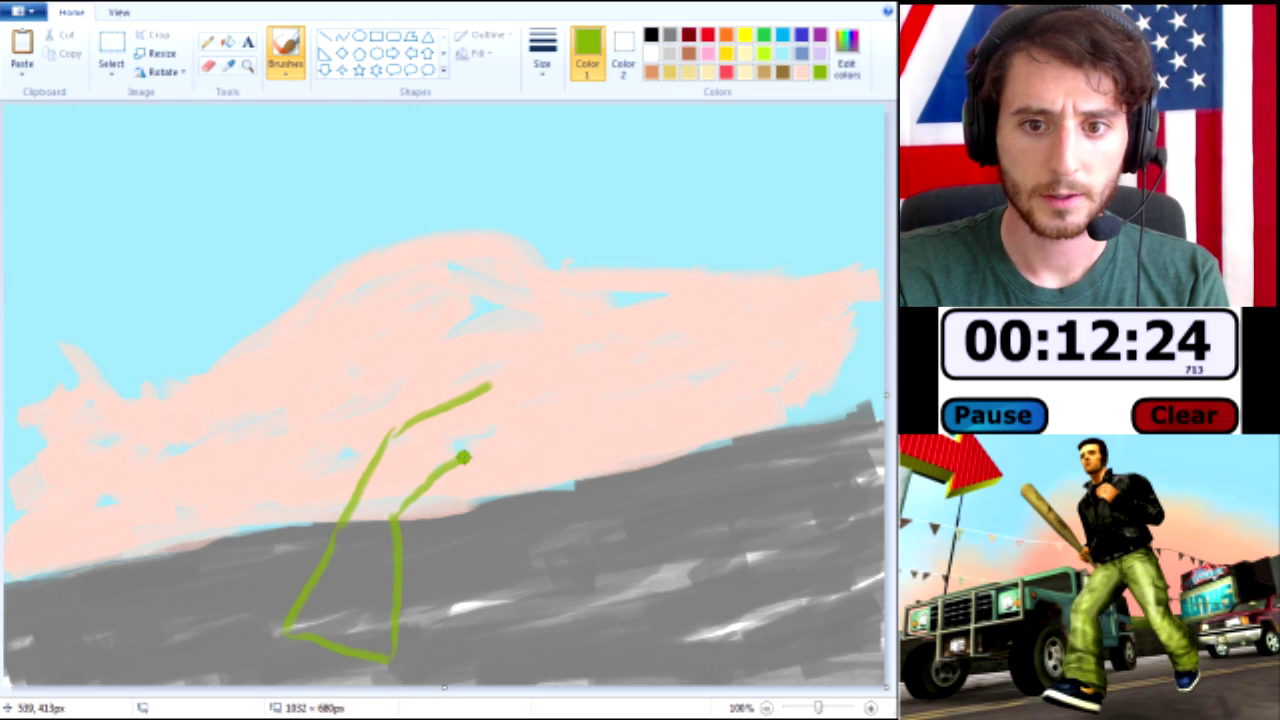
pyautogui.moveTo(475, 450); pyautogui.dragTo(491, 441)
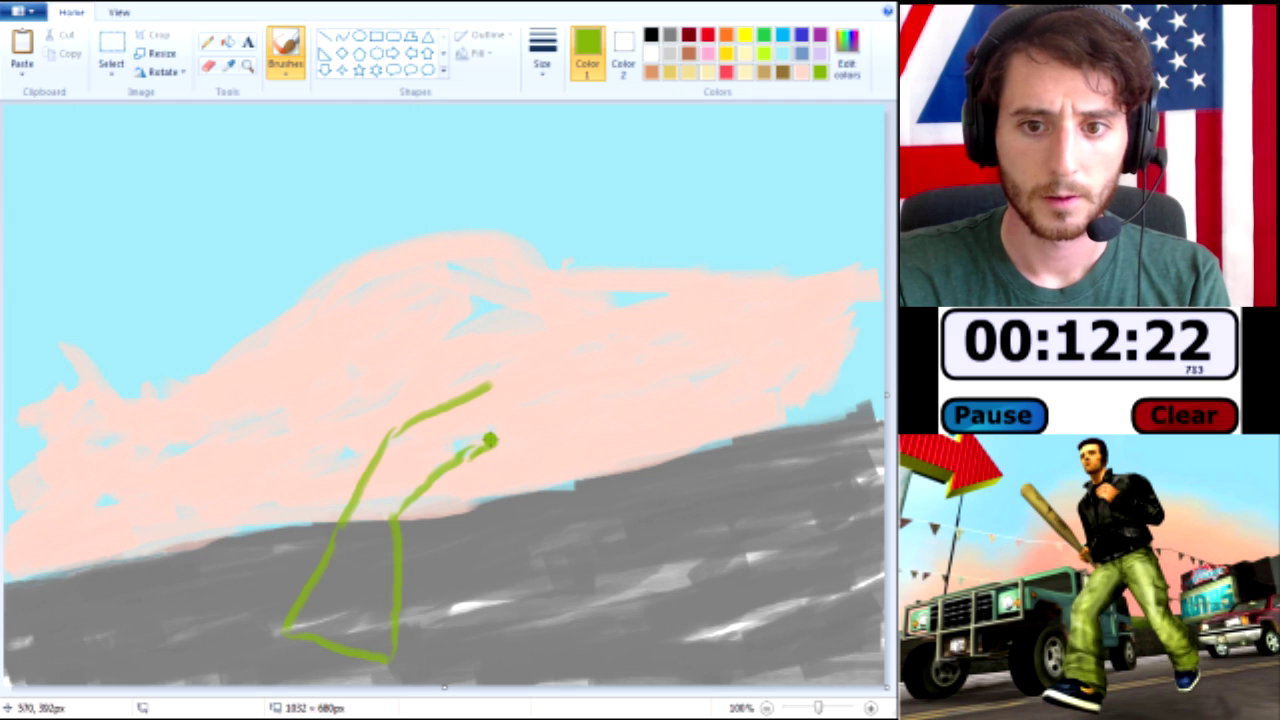
# Outline the right-hand trouser leg in olive green and thicken the waistband joining both legs.
pyautogui.moveTo(497, 440); pyautogui.dragTo(512, 521)
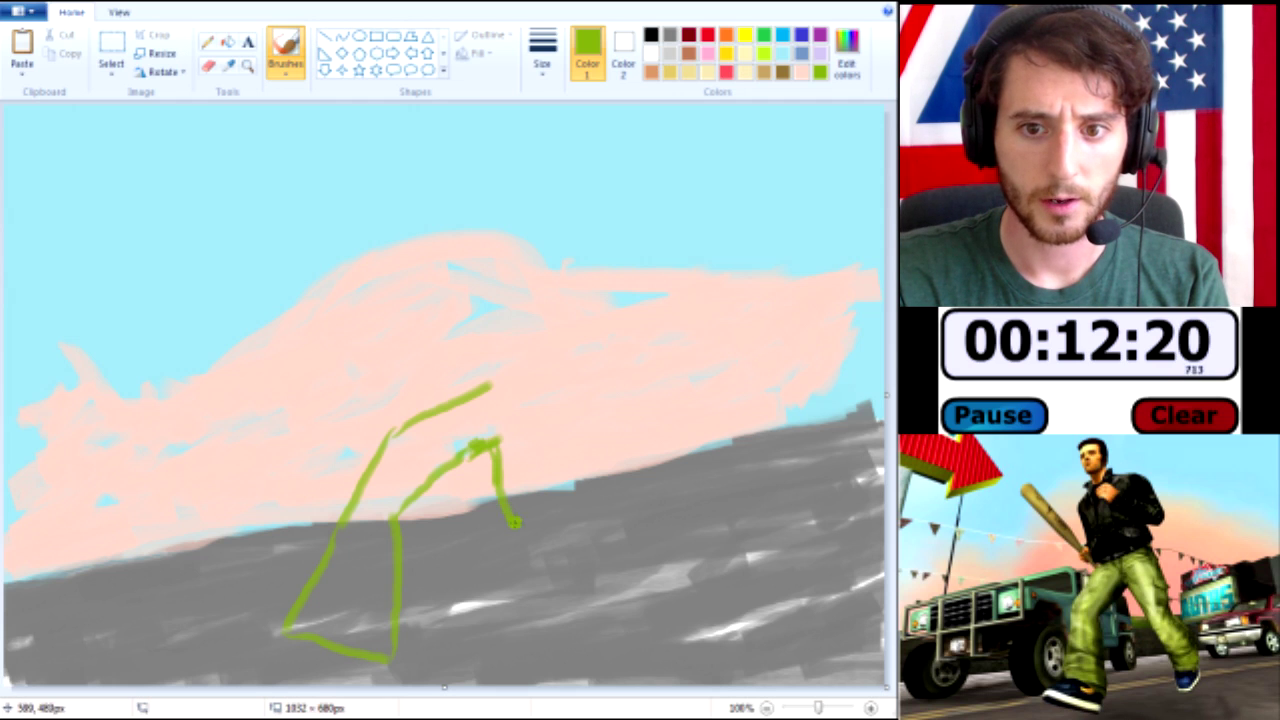
pyautogui.moveTo(505, 462); pyautogui.dragTo(519, 560)
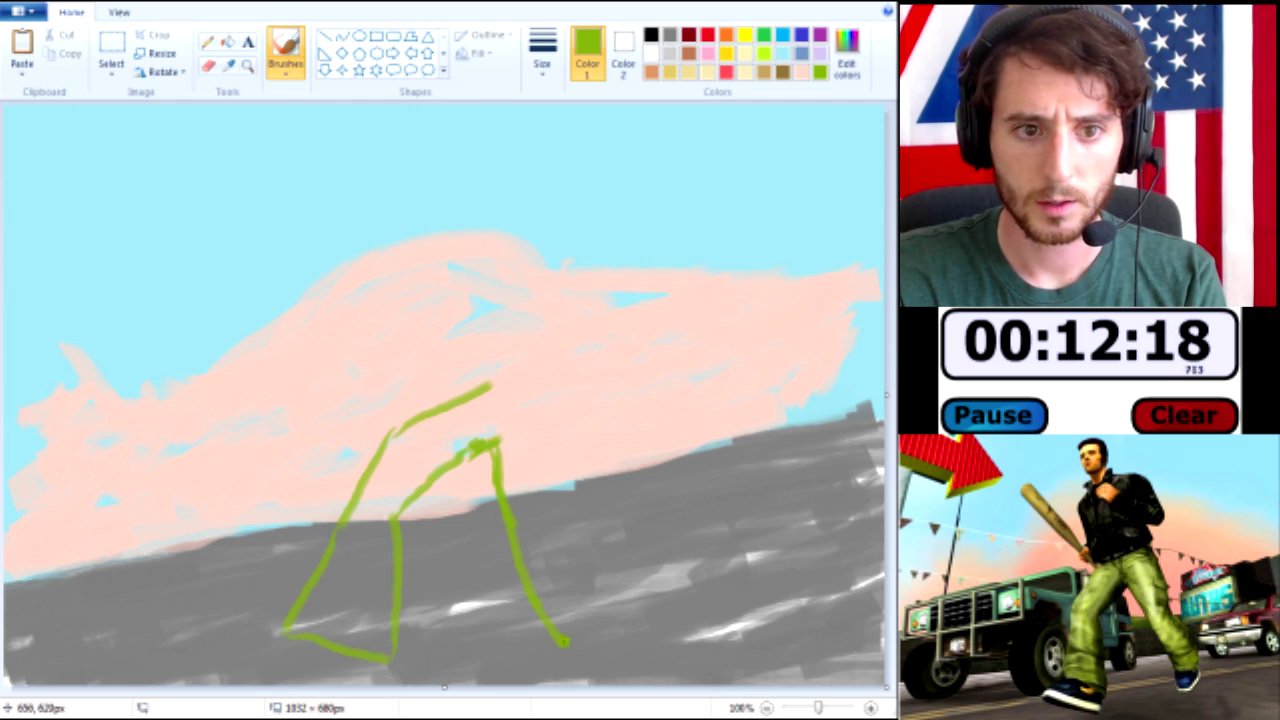
pyautogui.moveTo(570, 650); pyautogui.dragTo(593, 650)
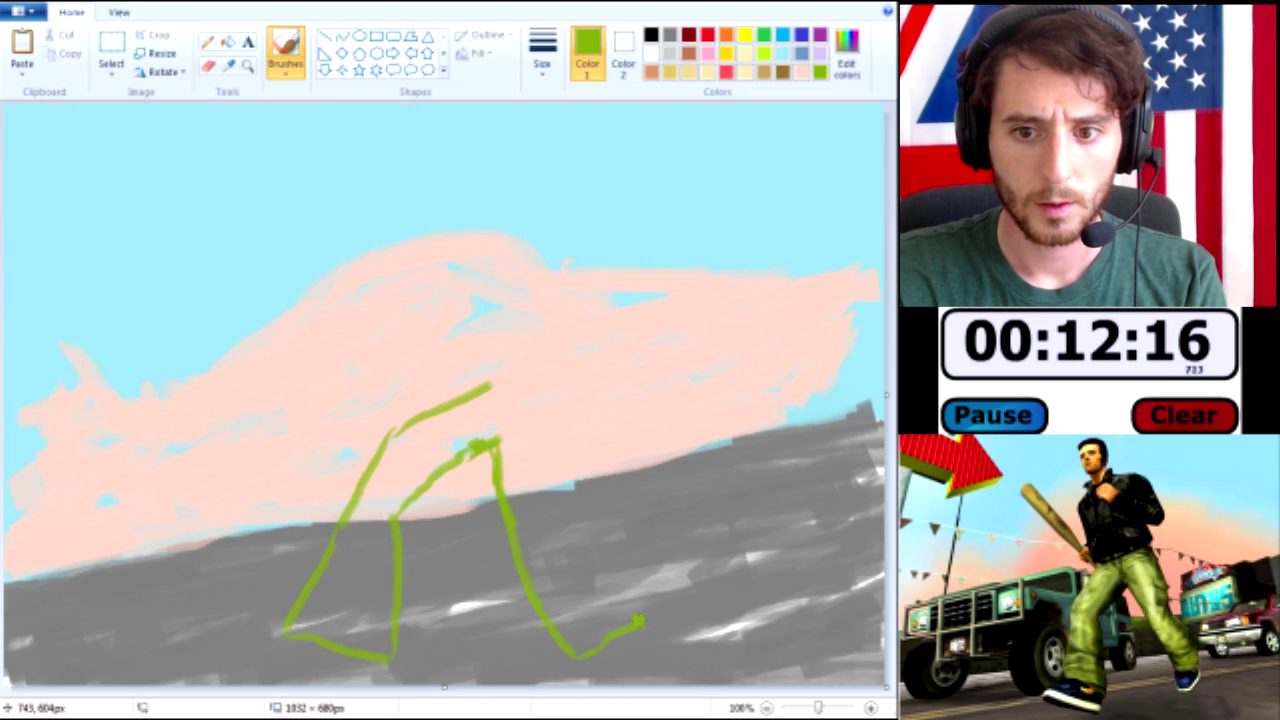
pyautogui.moveTo(568, 494); pyautogui.dragTo(558, 458)
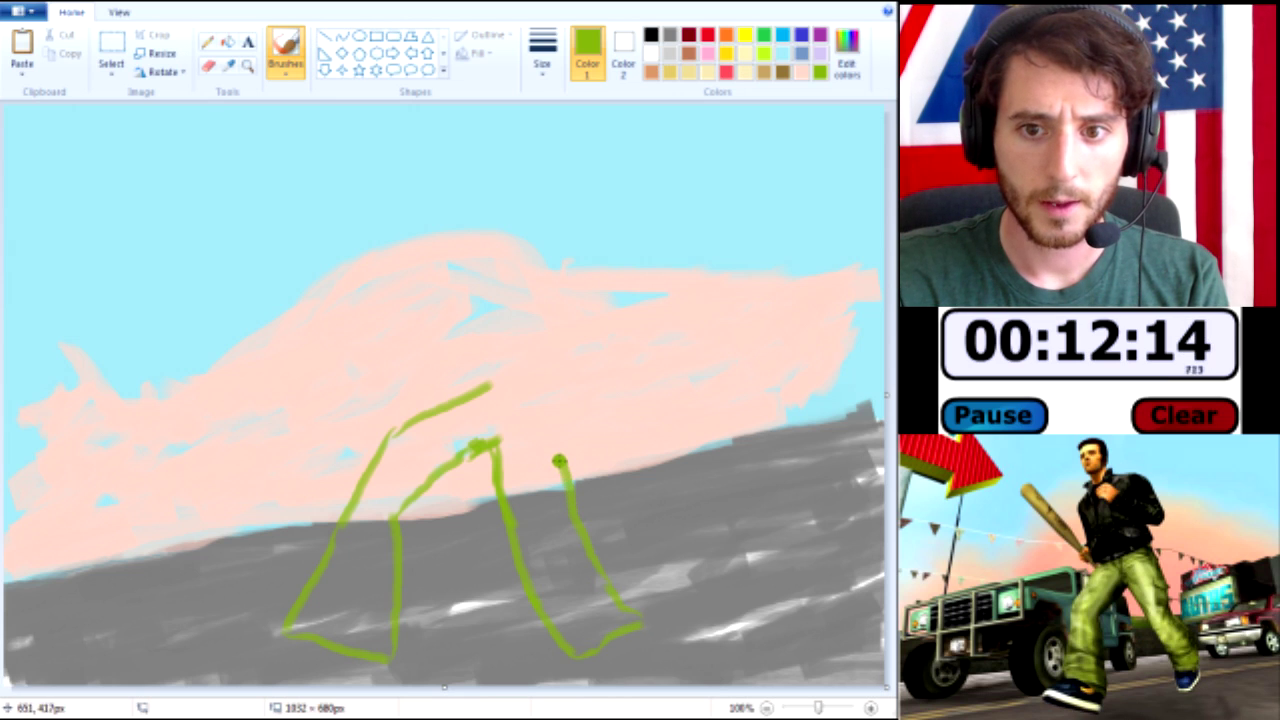
pyautogui.moveTo(554, 396); pyautogui.dragTo(567, 449)
pyautogui.moveTo(494, 380)
pyautogui.mouseDown()
pyautogui.moveTo(587, 361)
pyautogui.moveTo(581, 418)
pyautogui.mouseUp()
pyautogui.moveTo(470, 382)
pyautogui.mouseDown()
pyautogui.moveTo(507, 358)
pyautogui.moveTo(460, 376)
pyautogui.moveTo(548, 378)
pyautogui.moveTo(508, 371)
pyautogui.moveTo(530, 371)
pyautogui.moveTo(475, 393)
pyautogui.moveTo(546, 380)
pyautogui.mouseUp()
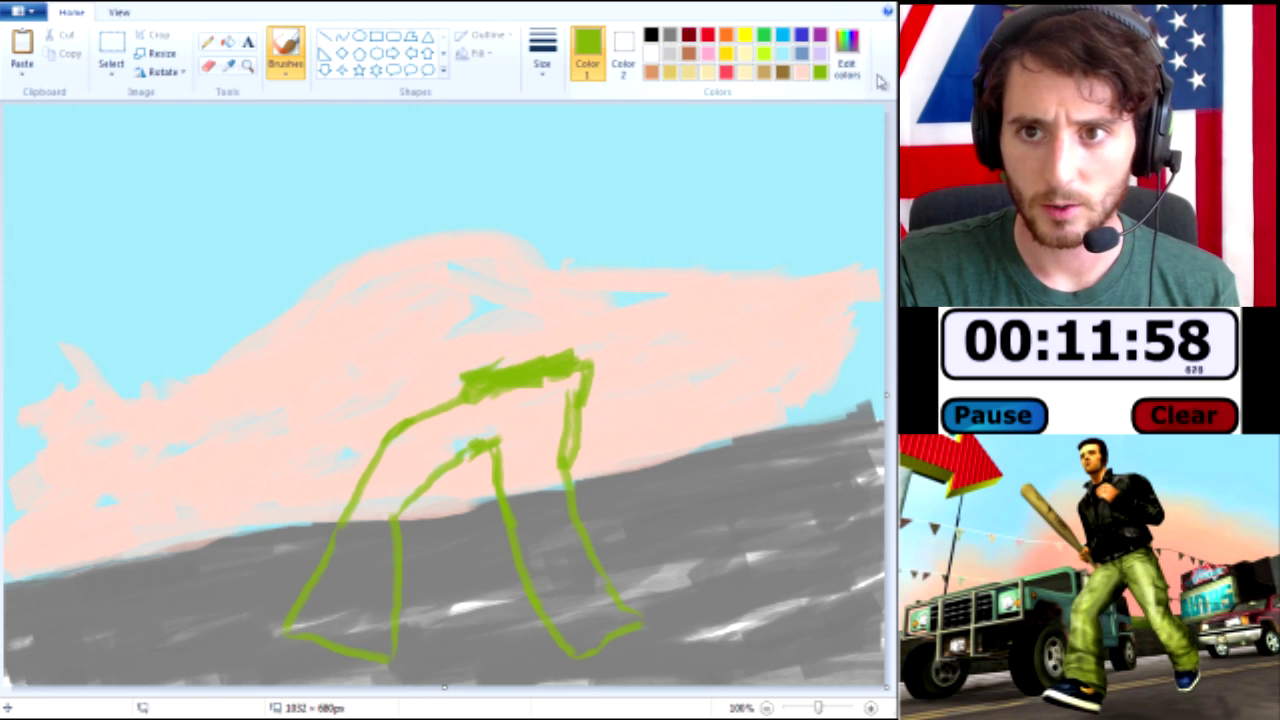
# Define a near-black custom color with red 19, green 26 and blue 23, and paint the jacket's hem along the waistband.
pyautogui.click(847, 55)
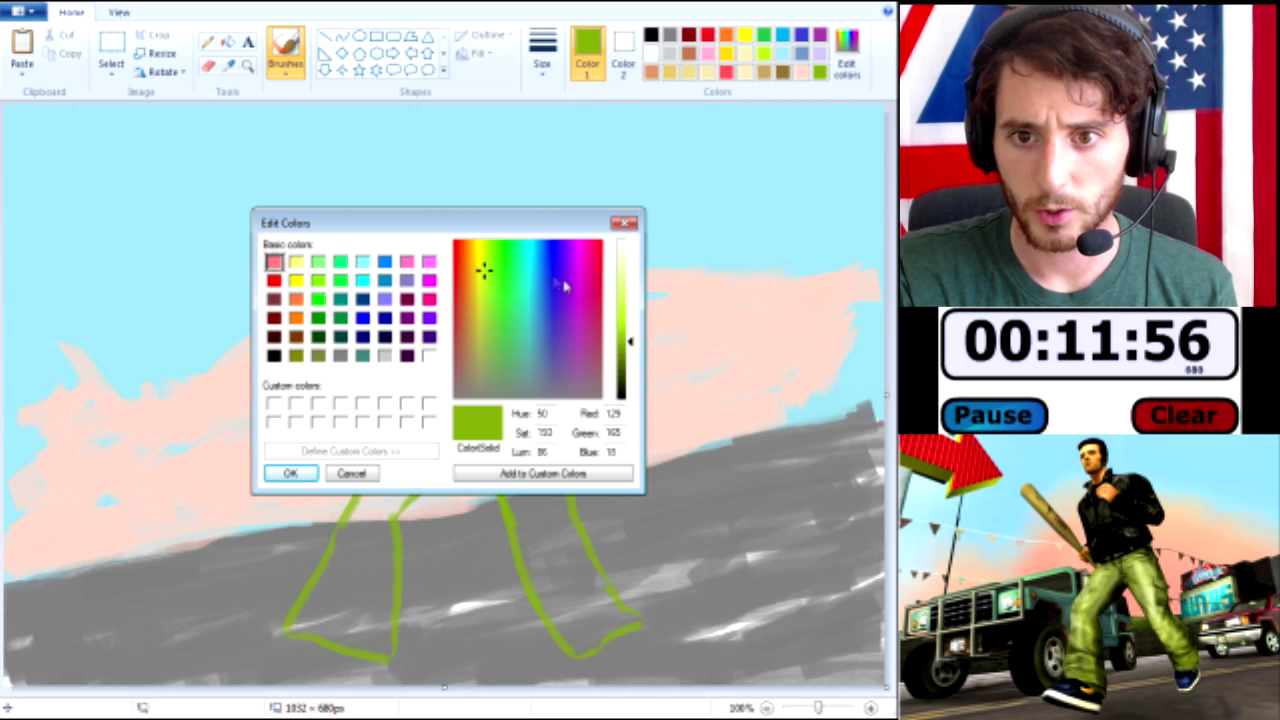
pyautogui.moveTo(487, 304); pyautogui.dragTo(538, 368)
pyautogui.moveTo(633, 343); pyautogui.dragTo(629, 390)
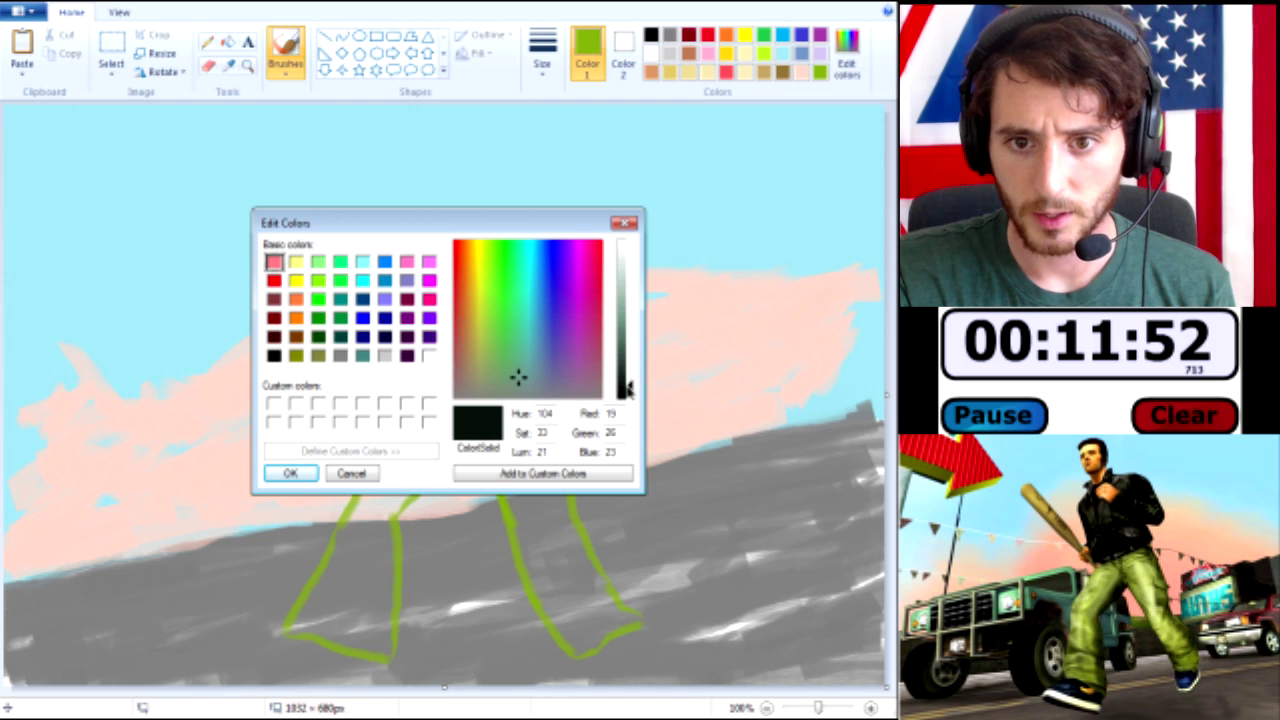
pyautogui.click(292, 476)
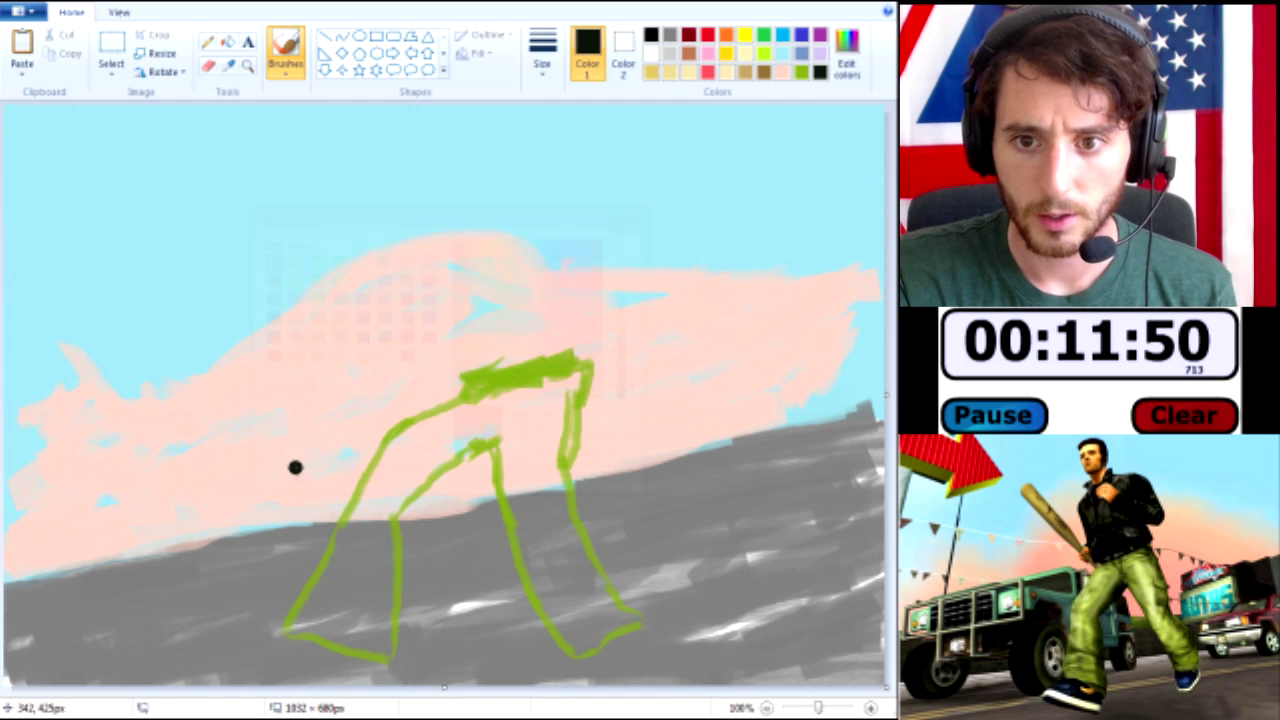
pyautogui.moveTo(456, 377)
pyautogui.mouseDown()
pyautogui.moveTo(559, 342)
pyautogui.moveTo(461, 380)
pyautogui.moveTo(577, 343)
pyautogui.moveTo(587, 354)
pyautogui.moveTo(589, 329)
pyautogui.moveTo(593, 357)
pyautogui.moveTo(583, 302)
pyautogui.mouseUp()
pyautogui.moveTo(560, 167)
pyautogui.mouseDown()
pyautogui.moveTo(638, 181)
pyautogui.moveTo(643, 295)
pyautogui.mouseUp()
pyautogui.moveTo(537, 263); pyautogui.dragTo(600, 286)
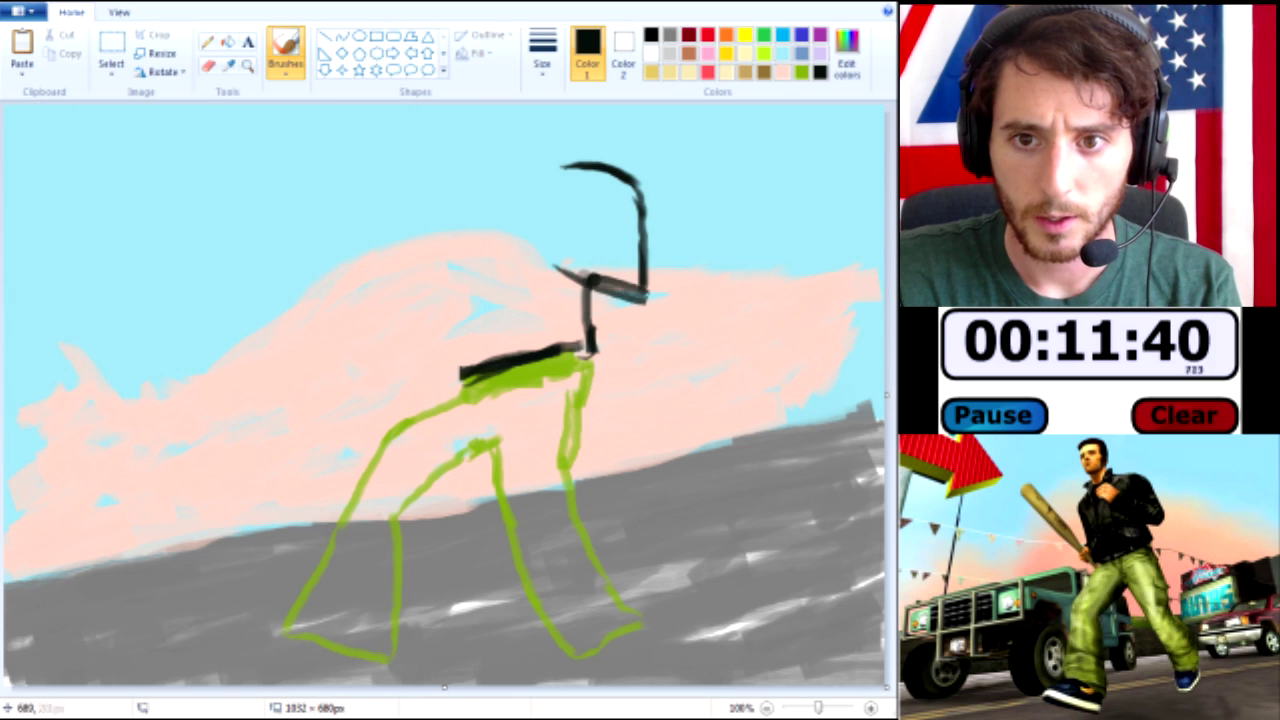
pyautogui.moveTo(540, 254); pyautogui.dragTo(594, 271)
pyautogui.moveTo(564, 210)
pyautogui.mouseDown()
pyautogui.moveTo(556, 245)
pyautogui.moveTo(580, 231)
pyautogui.moveTo(619, 254)
pyautogui.moveTo(575, 219)
pyautogui.mouseUp()
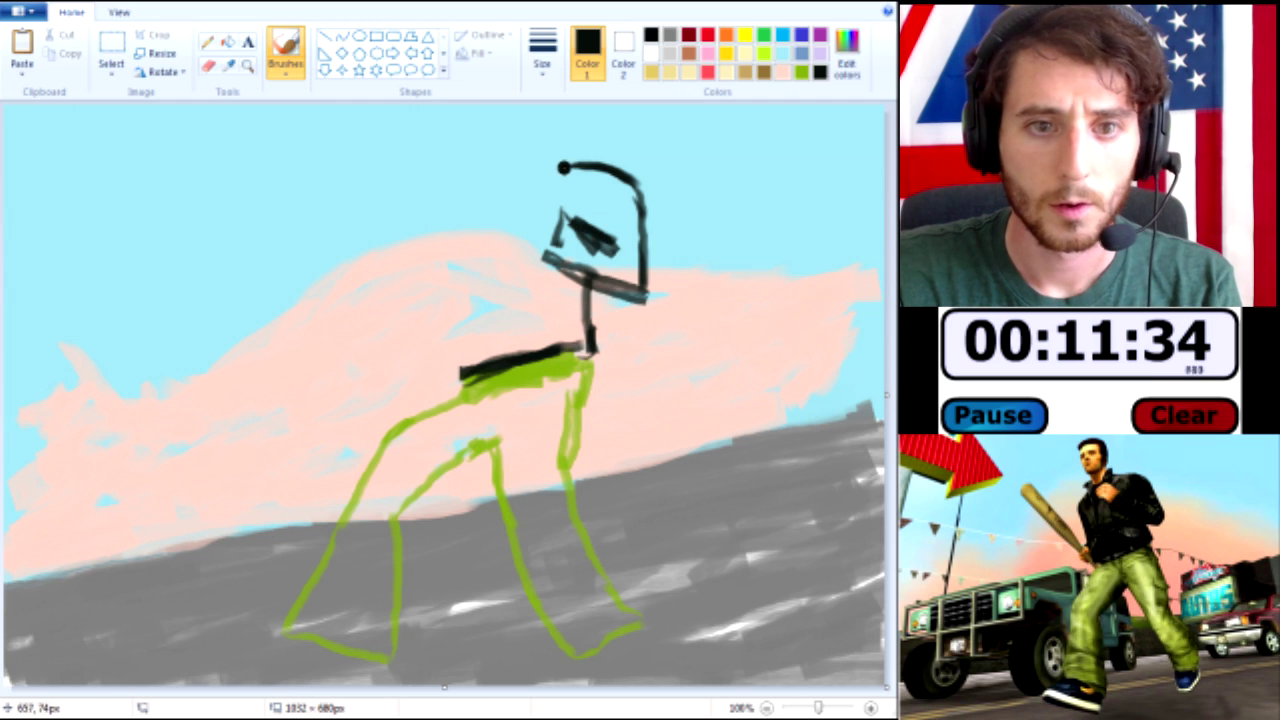
pyautogui.moveTo(572, 154); pyautogui.dragTo(565, 158)
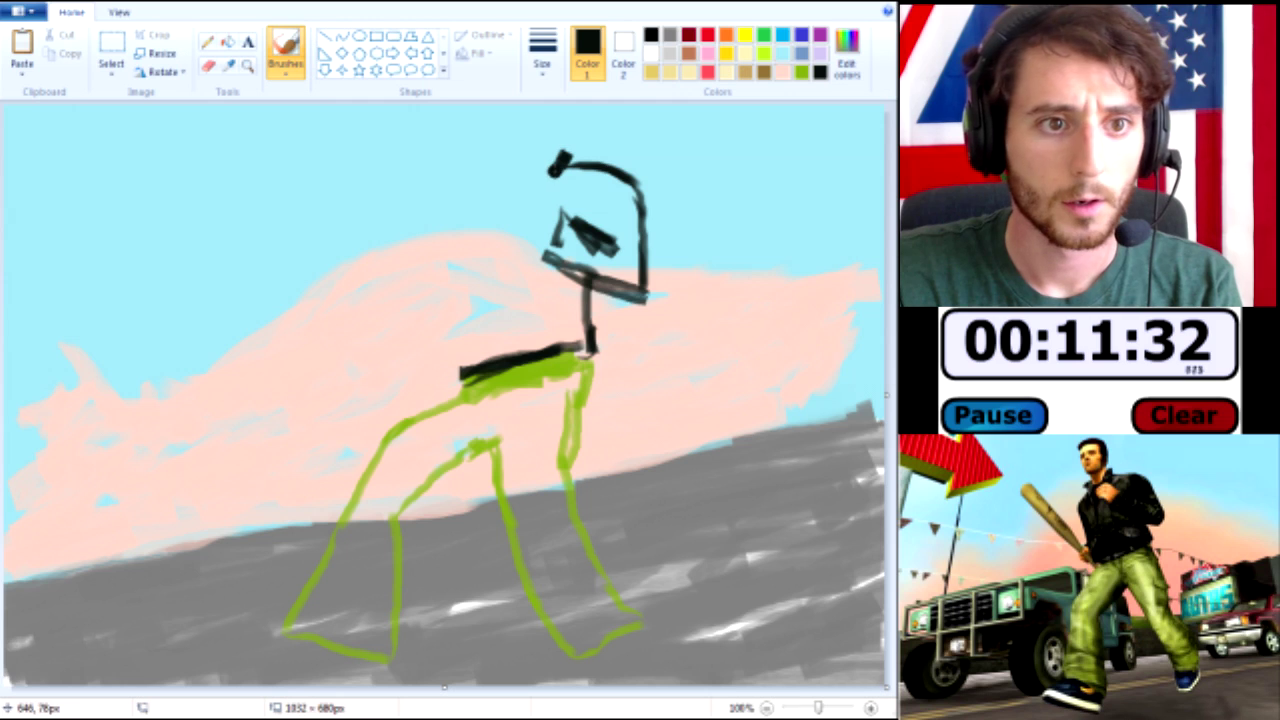
pyautogui.moveTo(550, 172); pyautogui.dragTo(494, 156)
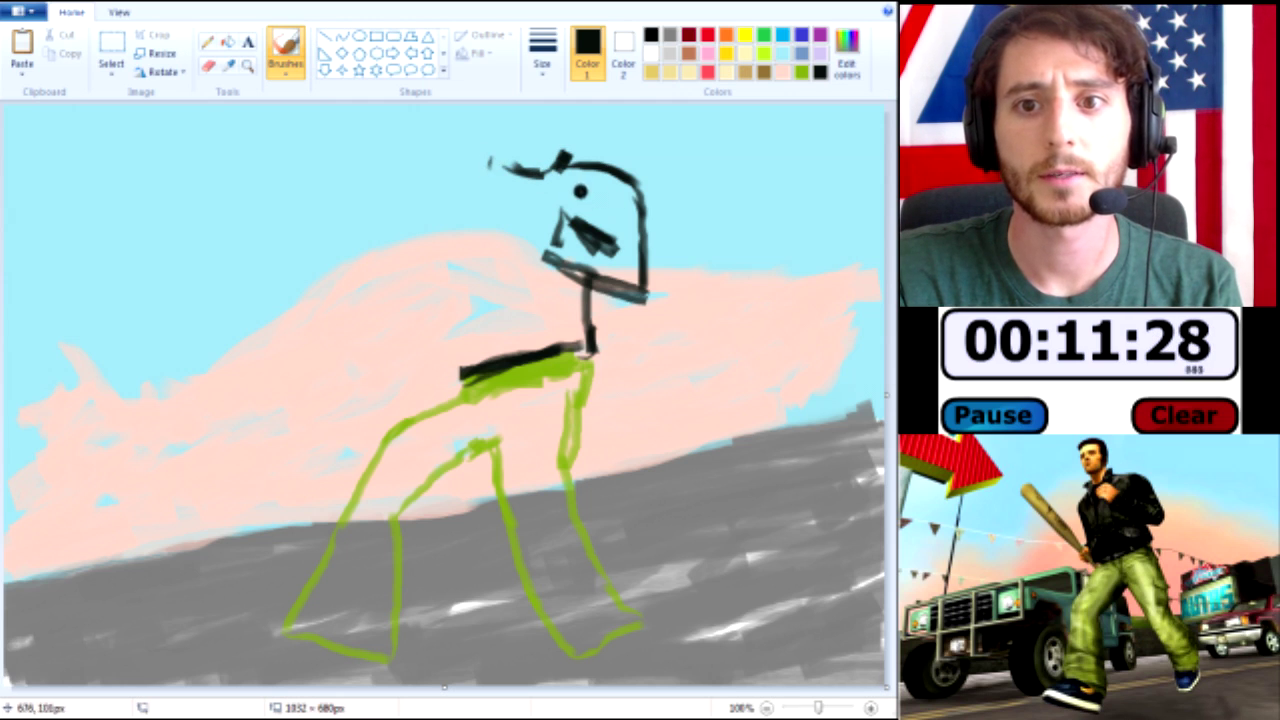
pyautogui.hotkey('ctrl', 'z')
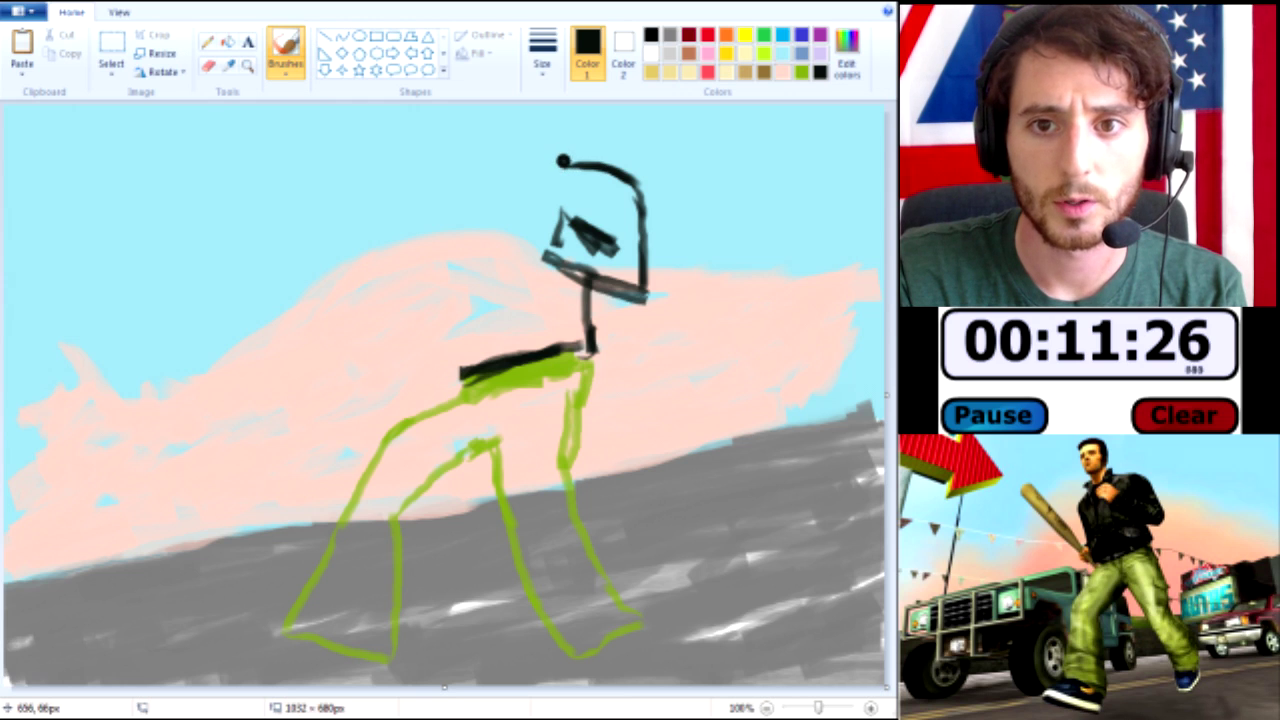
pyautogui.moveTo(556, 179); pyautogui.dragTo(550, 176)
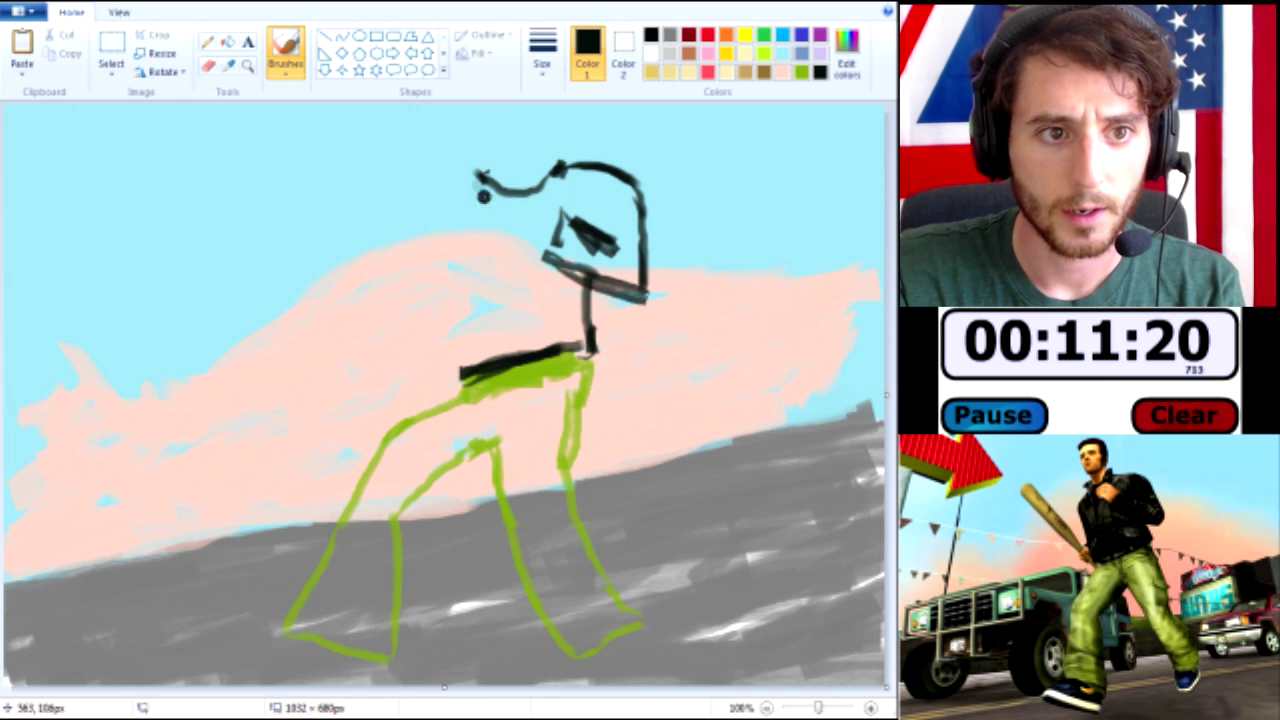
pyautogui.hotkey('ctrl', 'z')
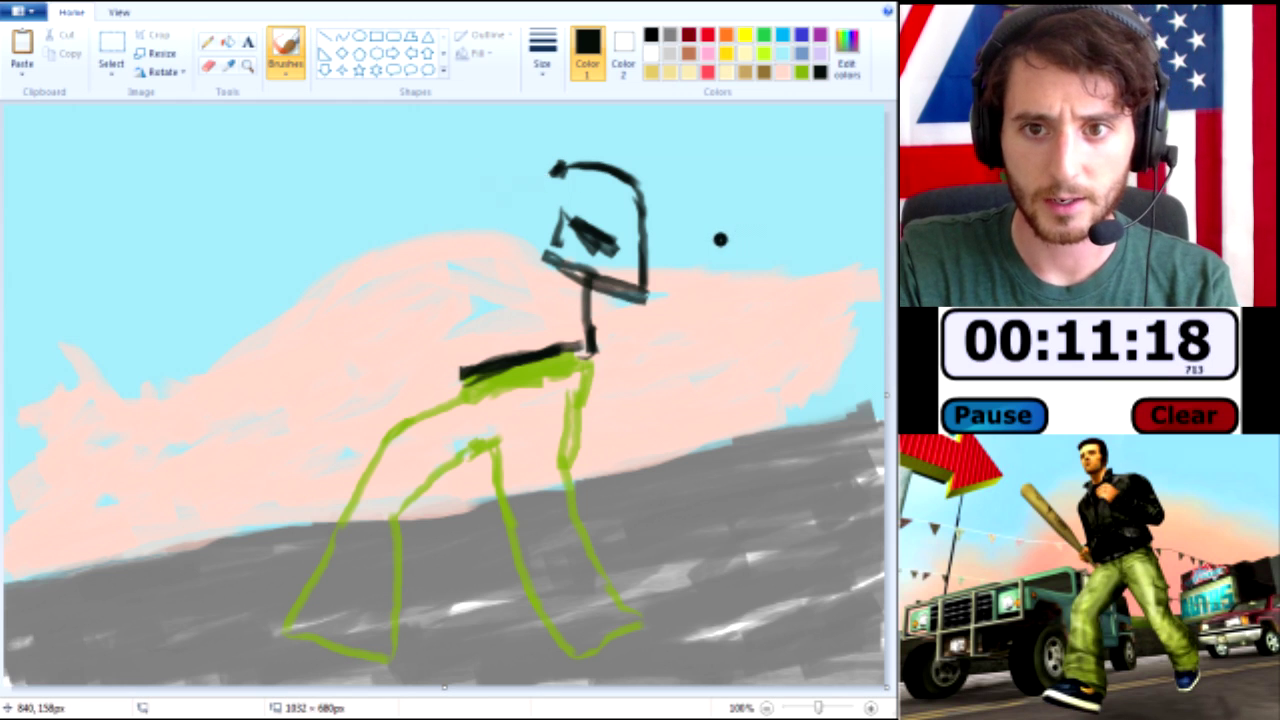
pyautogui.hotkey('ctrl', 'z')
pyautogui.hotkey('ctrl', 'z')
pyautogui.hotkey('ctrl', 'z')
pyautogui.hotkey('ctrl', 'z')
pyautogui.hotkey('ctrl', 'z')
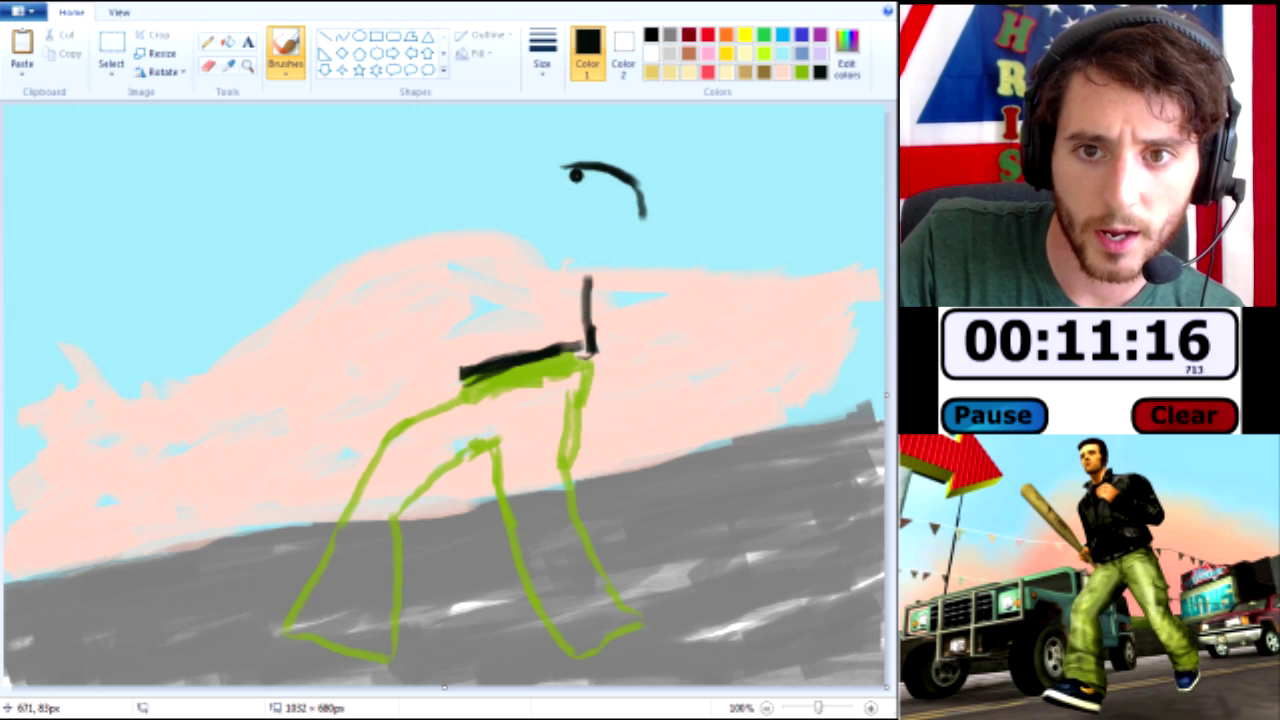
pyautogui.hotkey('ctrl', 'z')
pyautogui.hotkey('ctrl', 'z')
pyautogui.hotkey('ctrl', 'z')
pyautogui.hotkey('ctrl', 'z')
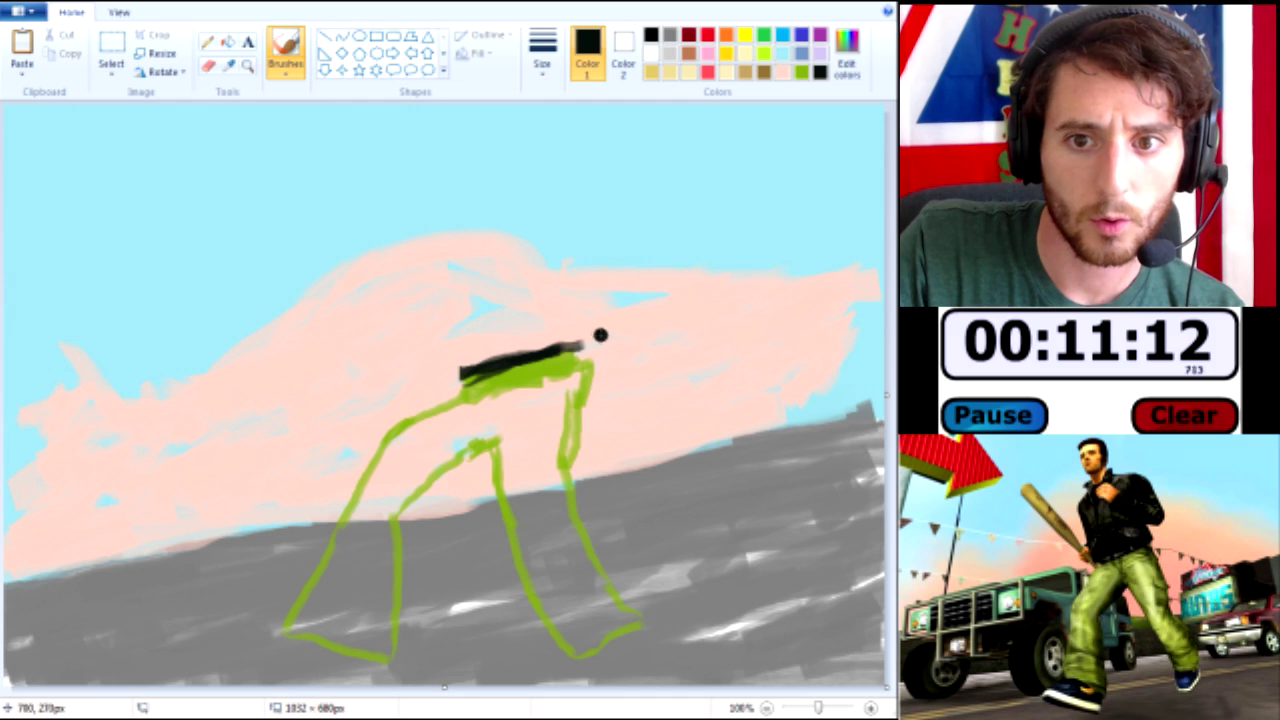
# Outline the jacket's right-hand side from the hem up and the bent sleeve from shoulder to elbow and cuff in near-black.
pyautogui.moveTo(604, 347); pyautogui.dragTo(550, 268)
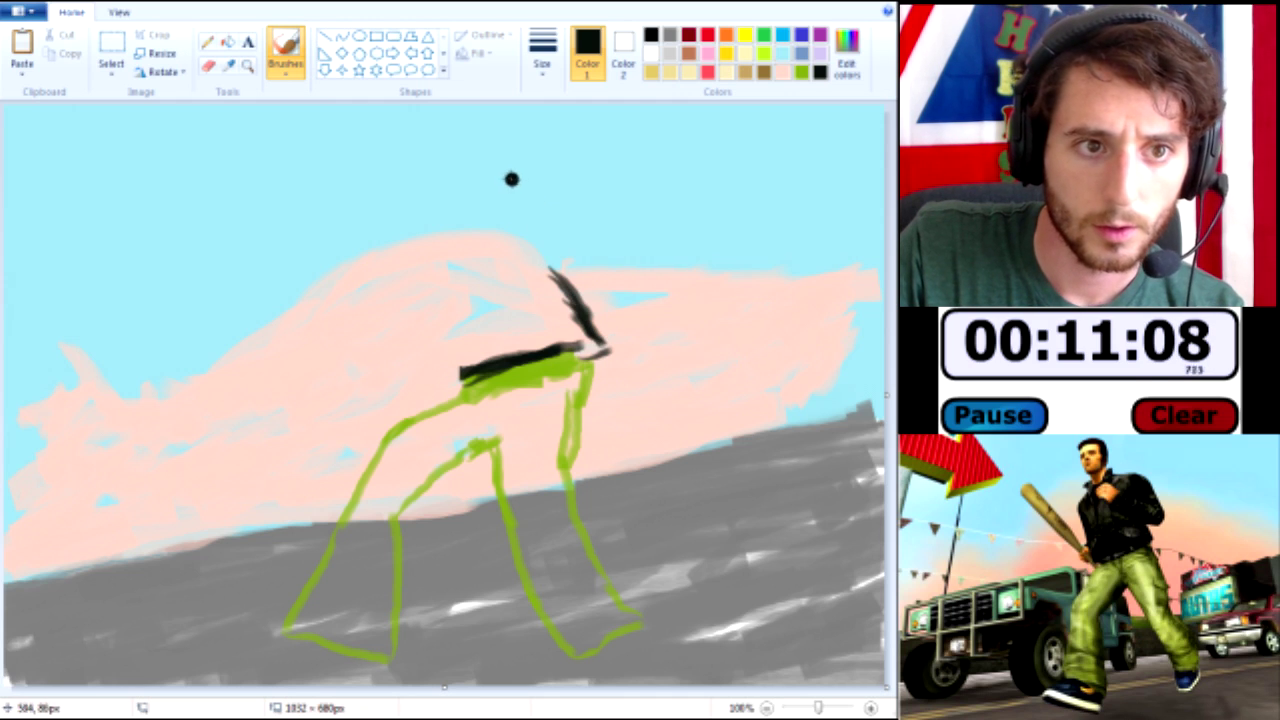
pyautogui.moveTo(503, 186)
pyautogui.mouseDown()
pyautogui.moveTo(567, 196)
pyautogui.moveTo(616, 265)
pyautogui.moveTo(522, 277)
pyautogui.mouseUp()
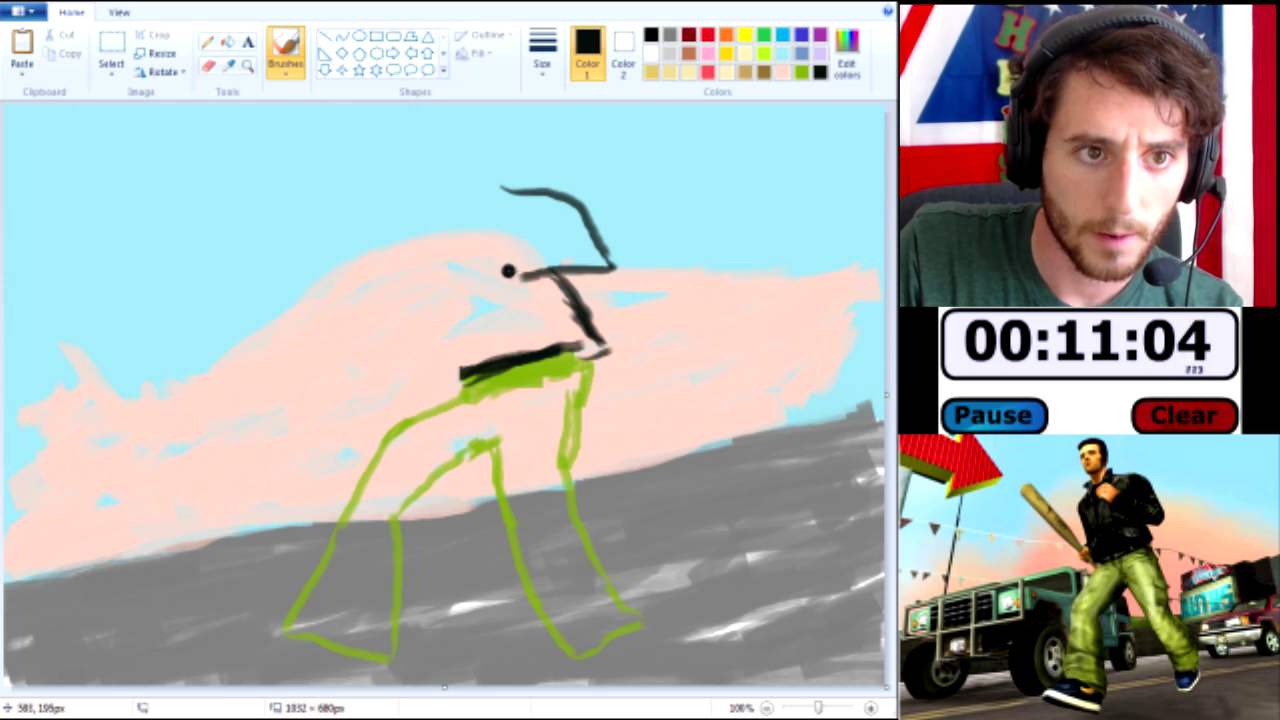
pyautogui.moveTo(529, 271); pyautogui.dragTo(501, 264)
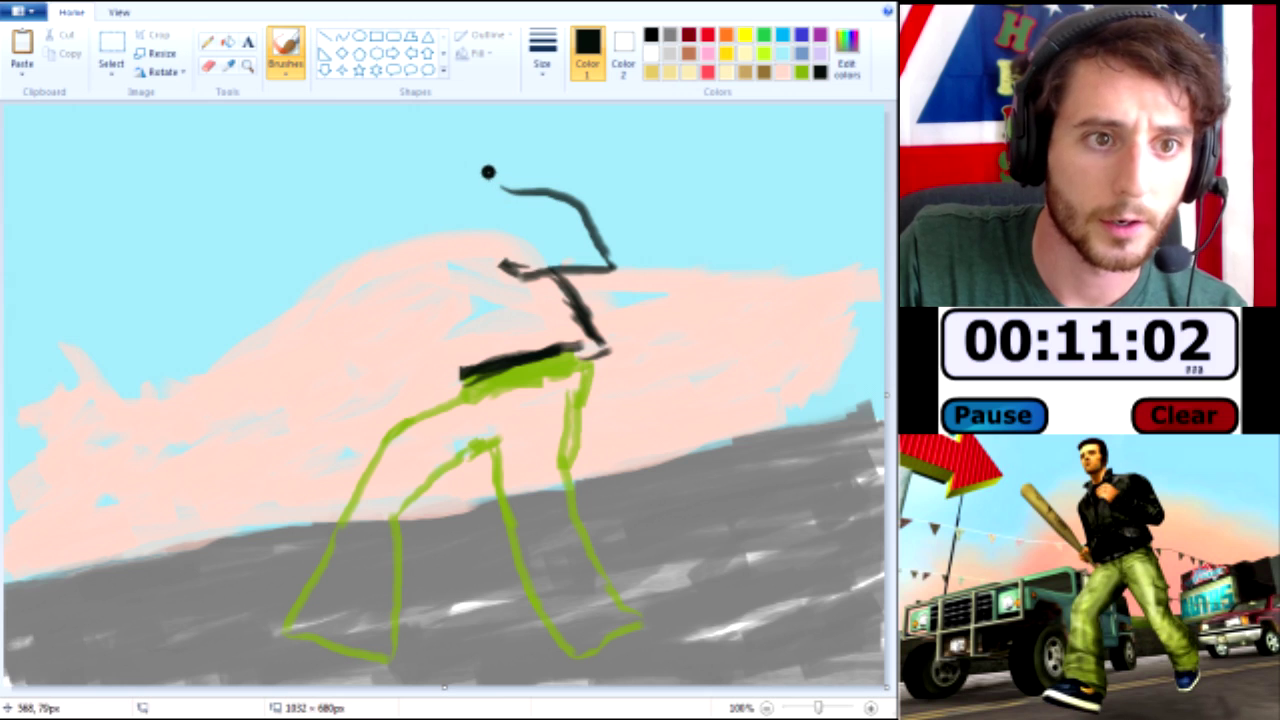
pyautogui.moveTo(500, 186); pyautogui.dragTo(497, 184)
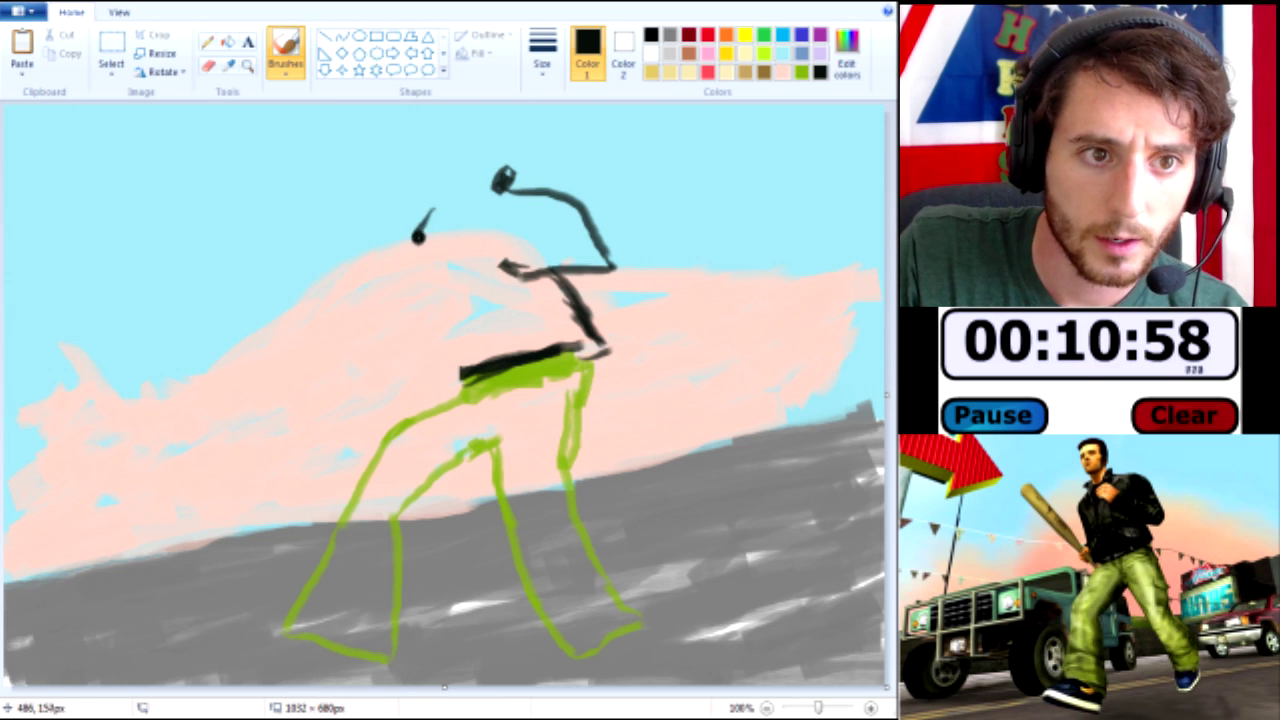
# Outline the jacket's left-hand side down to the hem, add the small cuff beside it, and draw the V-shaped collar.
pyautogui.moveTo(396, 272)
pyautogui.mouseDown()
pyautogui.moveTo(455, 390)
pyautogui.moveTo(500, 371)
pyautogui.mouseUp()
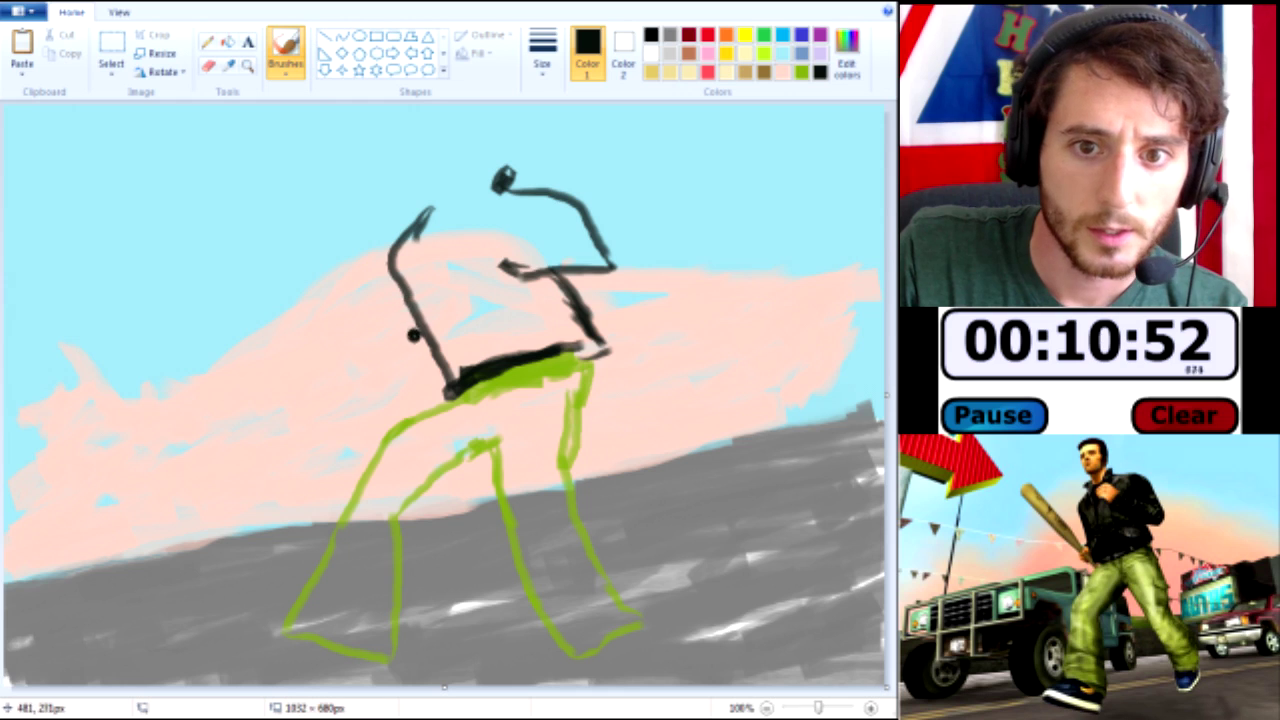
pyautogui.moveTo(420, 333)
pyautogui.mouseDown()
pyautogui.moveTo(413, 373)
pyautogui.moveTo(430, 391)
pyautogui.moveTo(426, 337)
pyautogui.mouseUp()
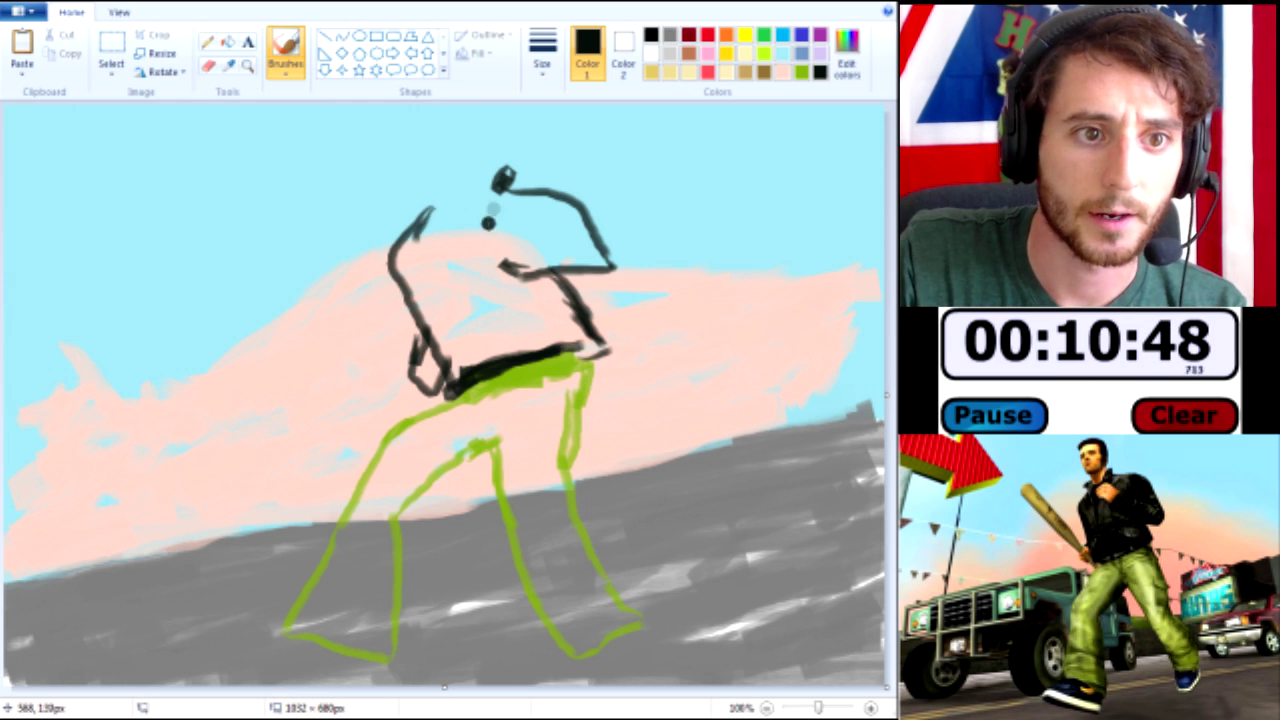
pyautogui.moveTo(447, 240)
pyautogui.mouseDown()
pyautogui.moveTo(450, 204)
pyautogui.moveTo(474, 261)
pyautogui.moveTo(497, 197)
pyautogui.mouseUp()
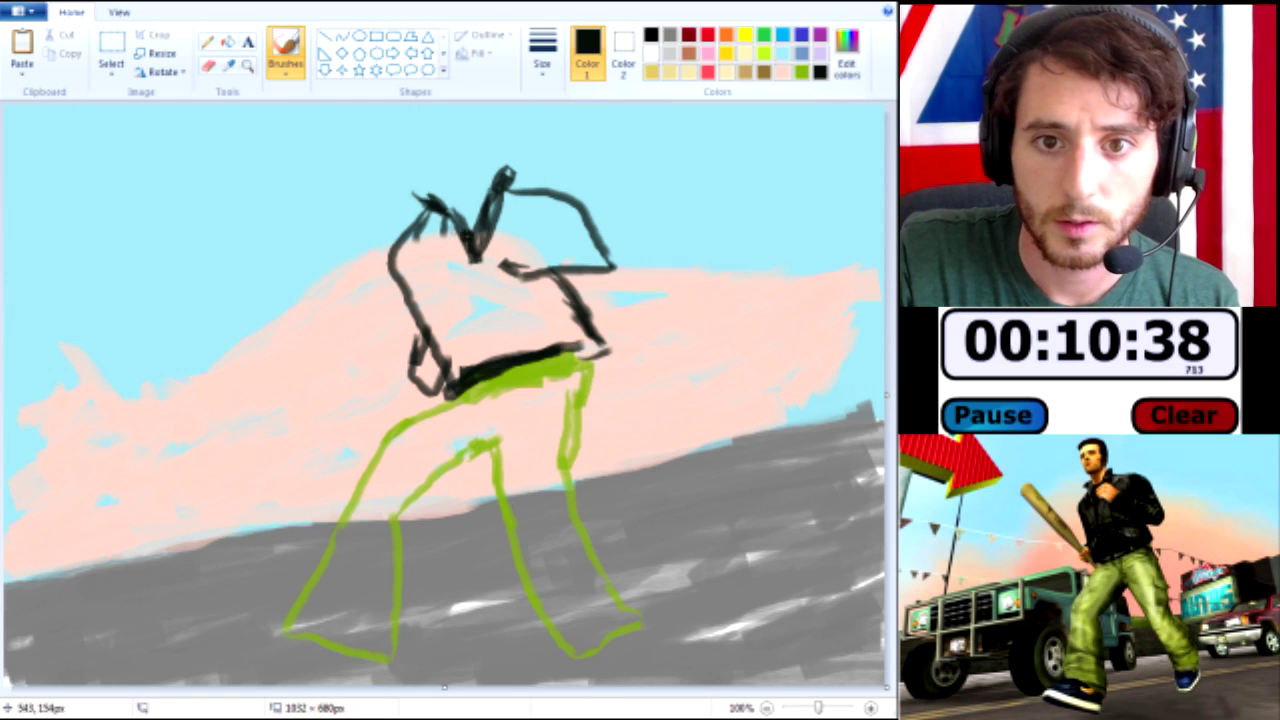
# Thicken the jacket's collar, sleeve, sides and hem in pure black, add a crease on the bent sleeve, and undo stray strokes.
pyautogui.moveTo(414, 188)
pyautogui.mouseDown()
pyautogui.moveTo(460, 211)
pyautogui.moveTo(413, 193)
pyautogui.mouseUp()
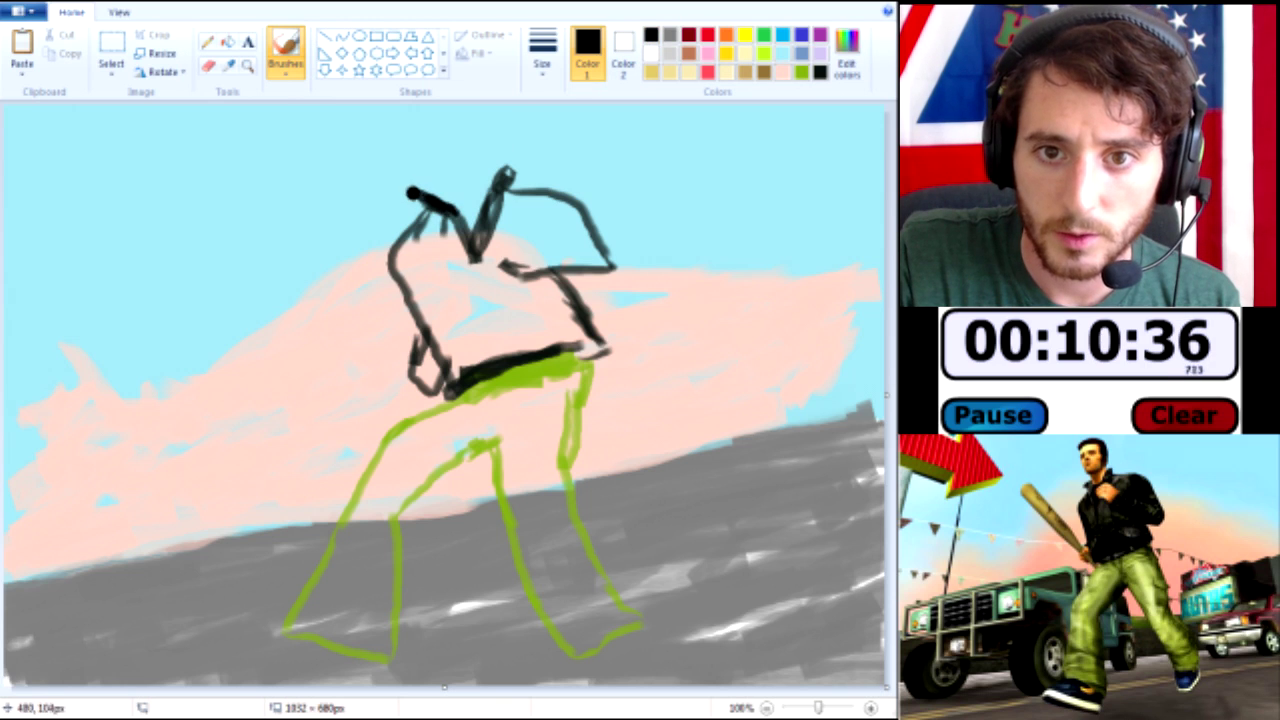
pyautogui.moveTo(479, 257)
pyautogui.mouseDown()
pyautogui.moveTo(504, 172)
pyautogui.moveTo(526, 192)
pyautogui.moveTo(583, 197)
pyautogui.mouseUp()
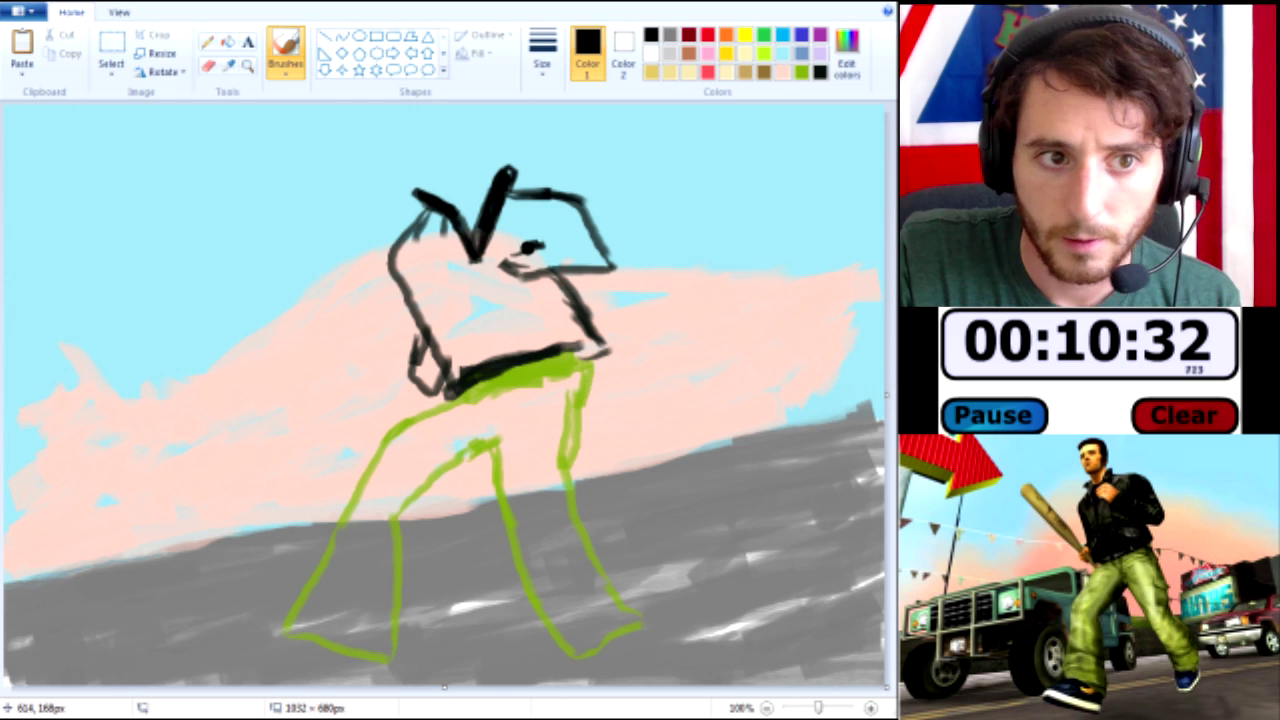
pyautogui.moveTo(516, 230); pyautogui.dragTo(574, 244)
pyautogui.moveTo(545, 188)
pyautogui.mouseDown()
pyautogui.moveTo(604, 225)
pyautogui.moveTo(620, 275)
pyautogui.moveTo(519, 282)
pyautogui.moveTo(606, 356)
pyautogui.moveTo(430, 386)
pyautogui.moveTo(414, 322)
pyautogui.moveTo(444, 402)
pyautogui.mouseUp()
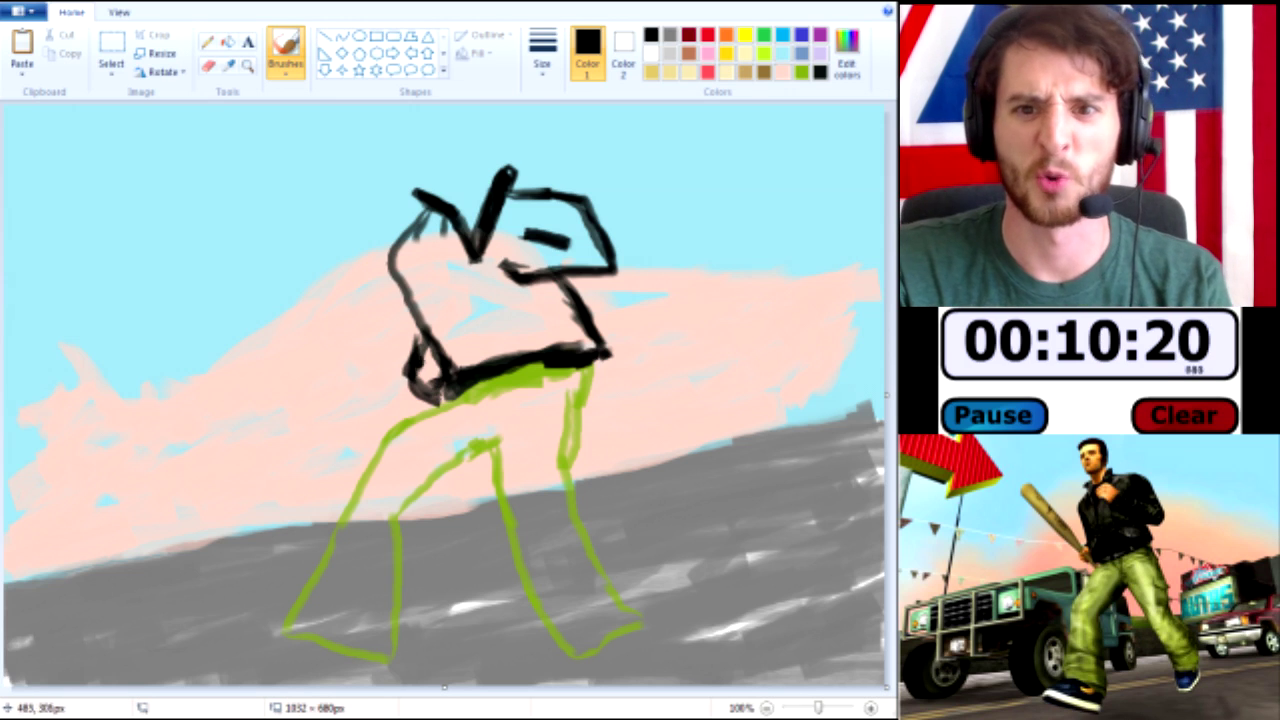
pyautogui.hotkey('ctrl', 'z')
pyautogui.moveTo(393, 255)
pyautogui.mouseDown()
pyautogui.moveTo(437, 370)
pyautogui.moveTo(394, 268)
pyautogui.moveTo(404, 275)
pyautogui.moveTo(424, 210)
pyautogui.moveTo(390, 247)
pyautogui.mouseUp()
pyautogui.hotkey('ctrl', 'z')
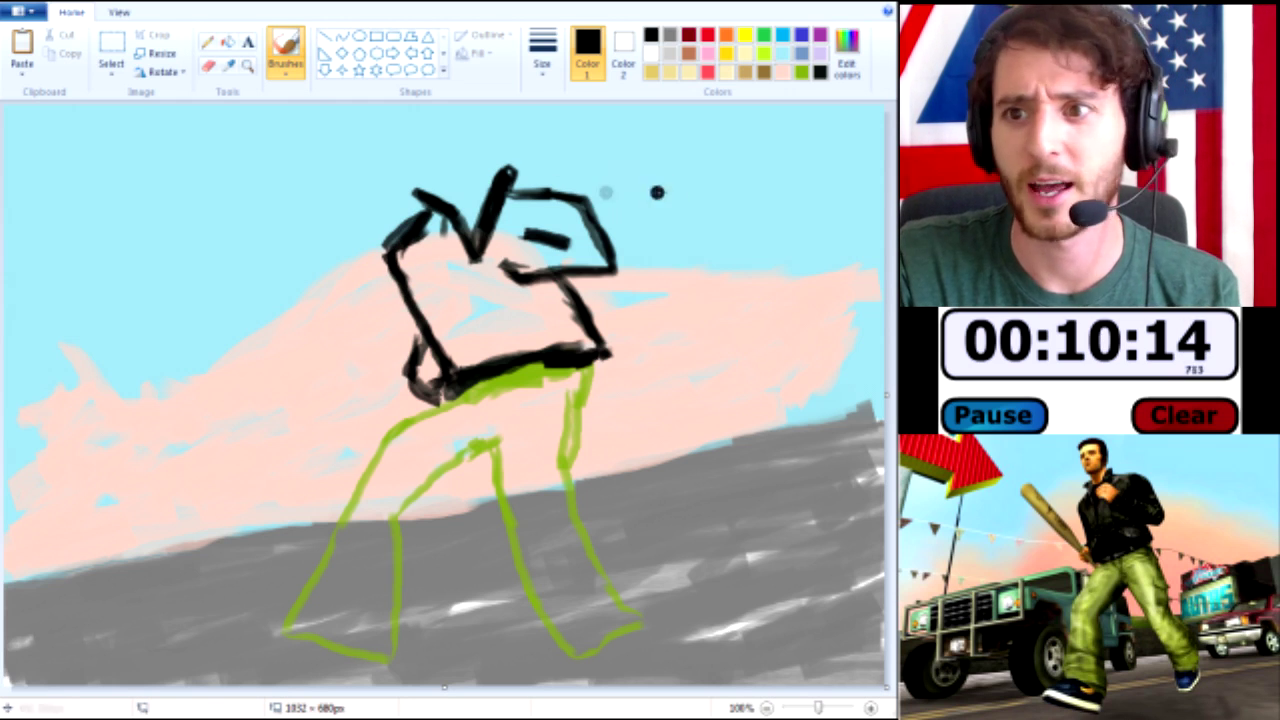
# Shade the jacket's left-hand chest in near-black, and define a lighter custom color with red 35, green 48 and blue 43.
pyautogui.moveTo(415, 265)
pyautogui.mouseDown()
pyautogui.moveTo(430, 240)
pyautogui.moveTo(410, 225)
pyautogui.moveTo(445, 255)
pyautogui.moveTo(422, 235)
pyautogui.moveTo(440, 320)
pyautogui.moveTo(420, 340)
pyautogui.moveTo(456, 244)
pyautogui.moveTo(450, 320)
pyautogui.moveTo(460, 240)
pyautogui.moveTo(475, 355)
pyautogui.moveTo(510, 360)
pyautogui.mouseUp()
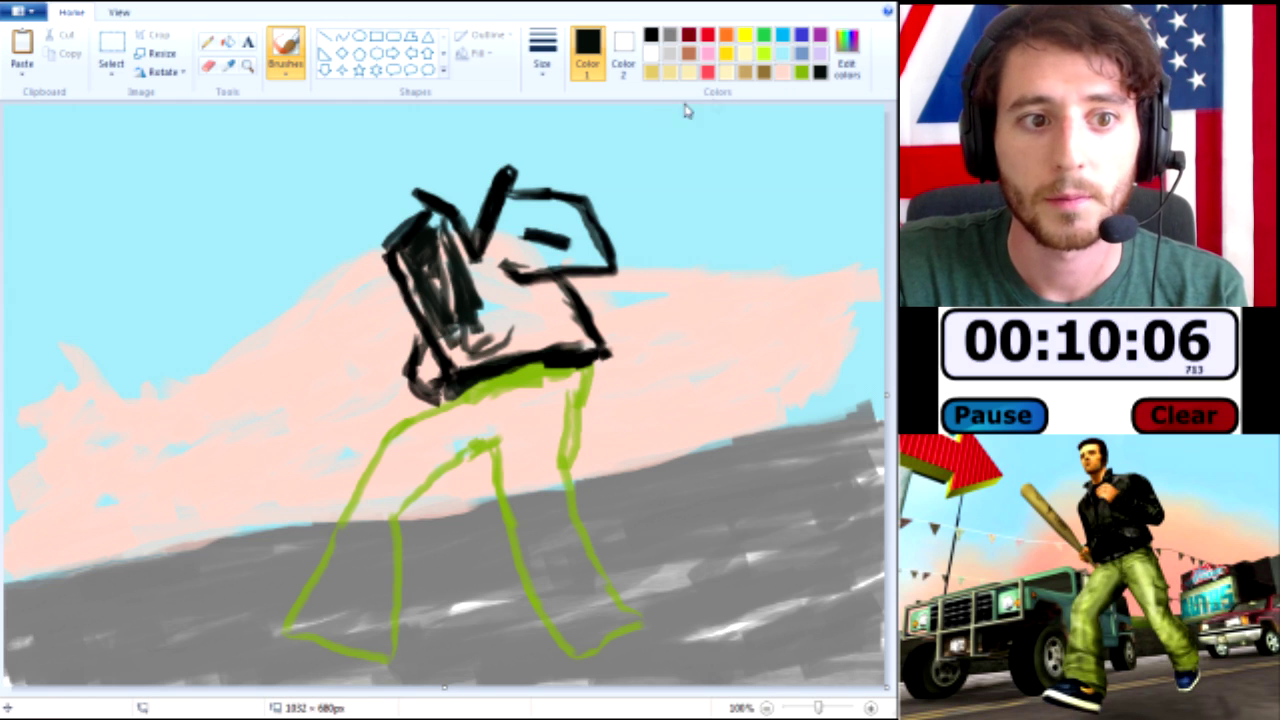
pyautogui.click(586, 50)
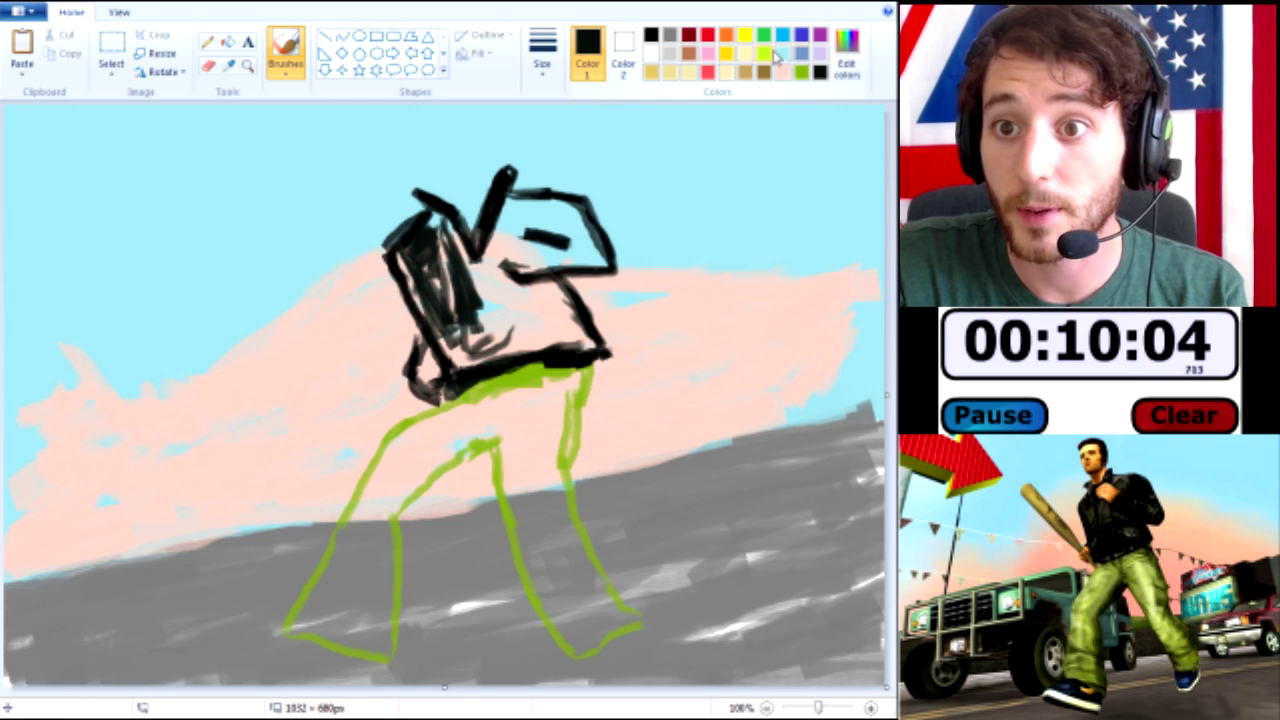
pyautogui.click(846, 66)
pyautogui.moveTo(632, 390); pyautogui.dragTo(632, 377)
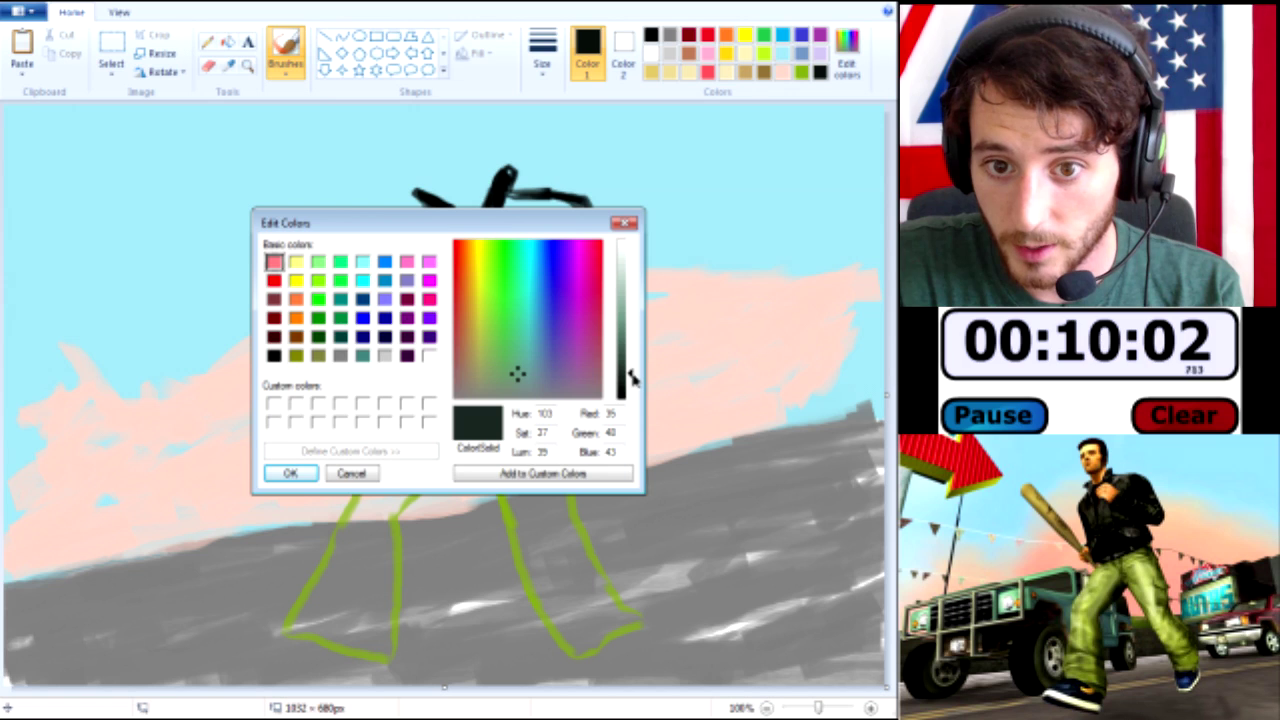
pyautogui.click(290, 473)
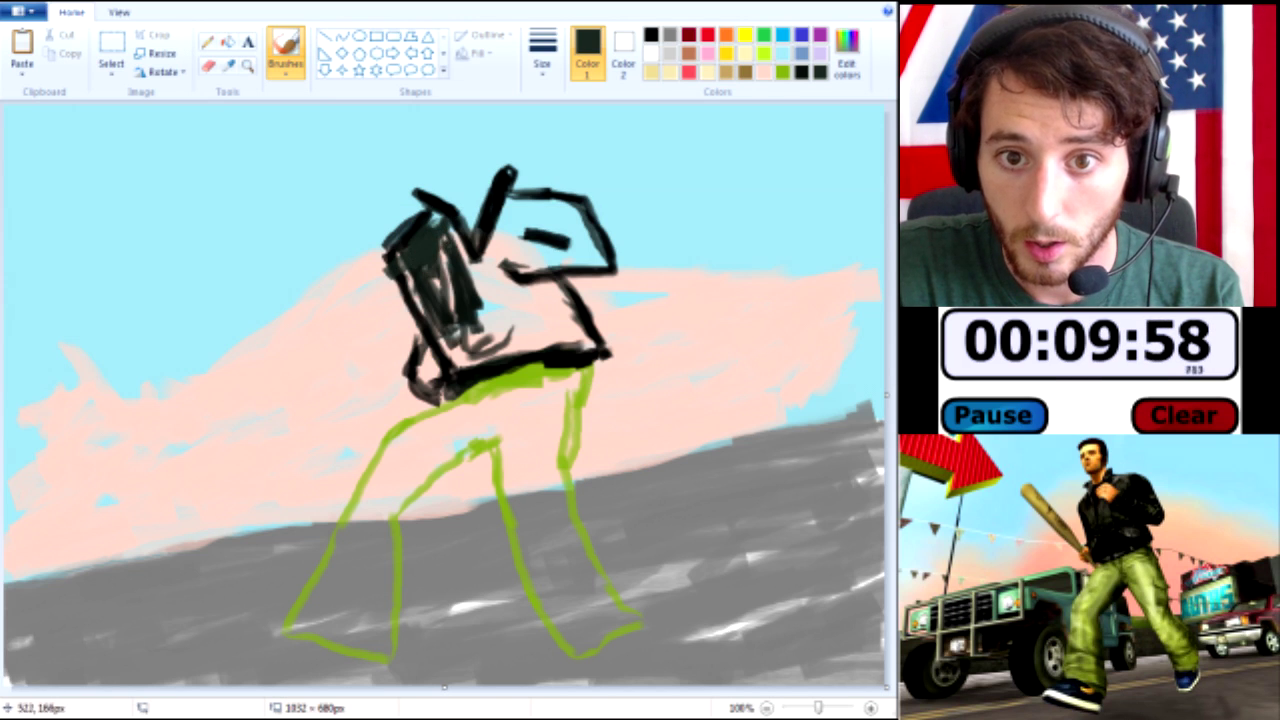
# Fill the jacket's body and bent sleeve with the dark green-grey, switching to a thicker brush.
pyautogui.moveTo(440, 250)
pyautogui.mouseDown()
pyautogui.moveTo(450, 300)
pyautogui.moveTo(500, 240)
pyautogui.moveTo(510, 200)
pyautogui.moveTo(500, 260)
pyautogui.moveTo(560, 210)
pyautogui.moveTo(550, 235)
pyautogui.moveTo(586, 212)
pyautogui.moveTo(552, 268)
pyautogui.mouseUp()
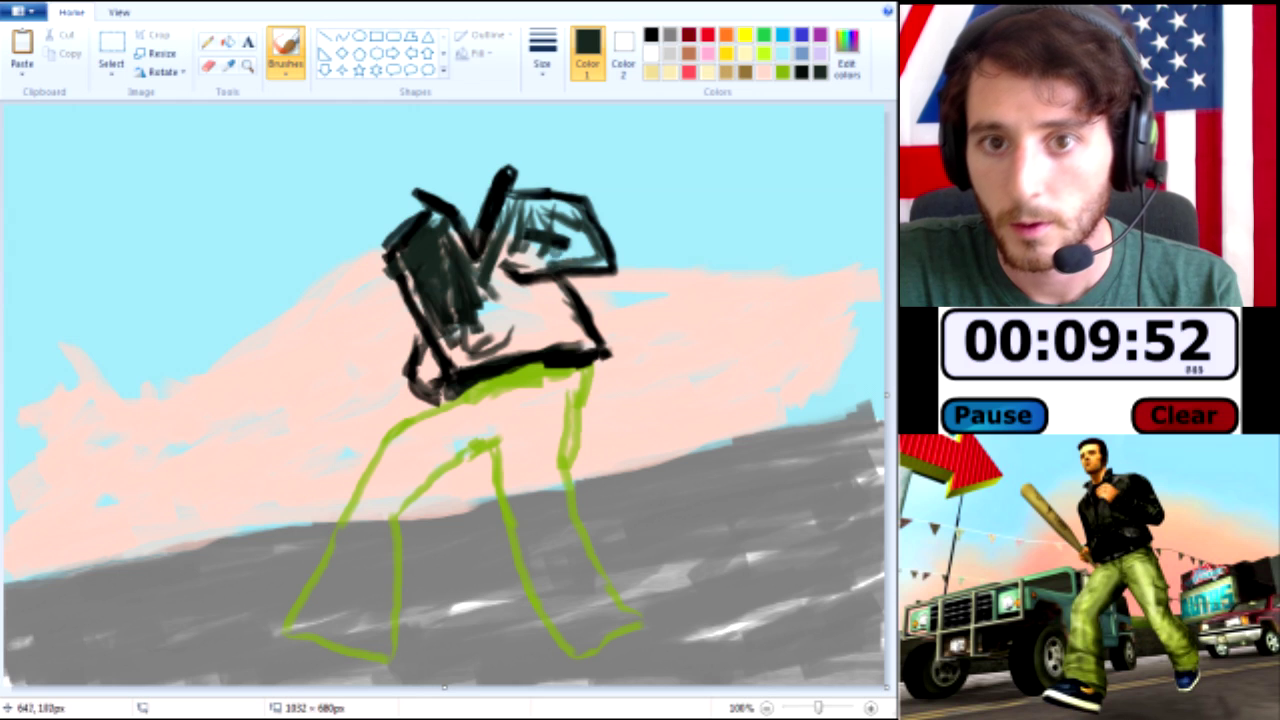
pyautogui.click(542, 55)
pyautogui.click(580, 192)
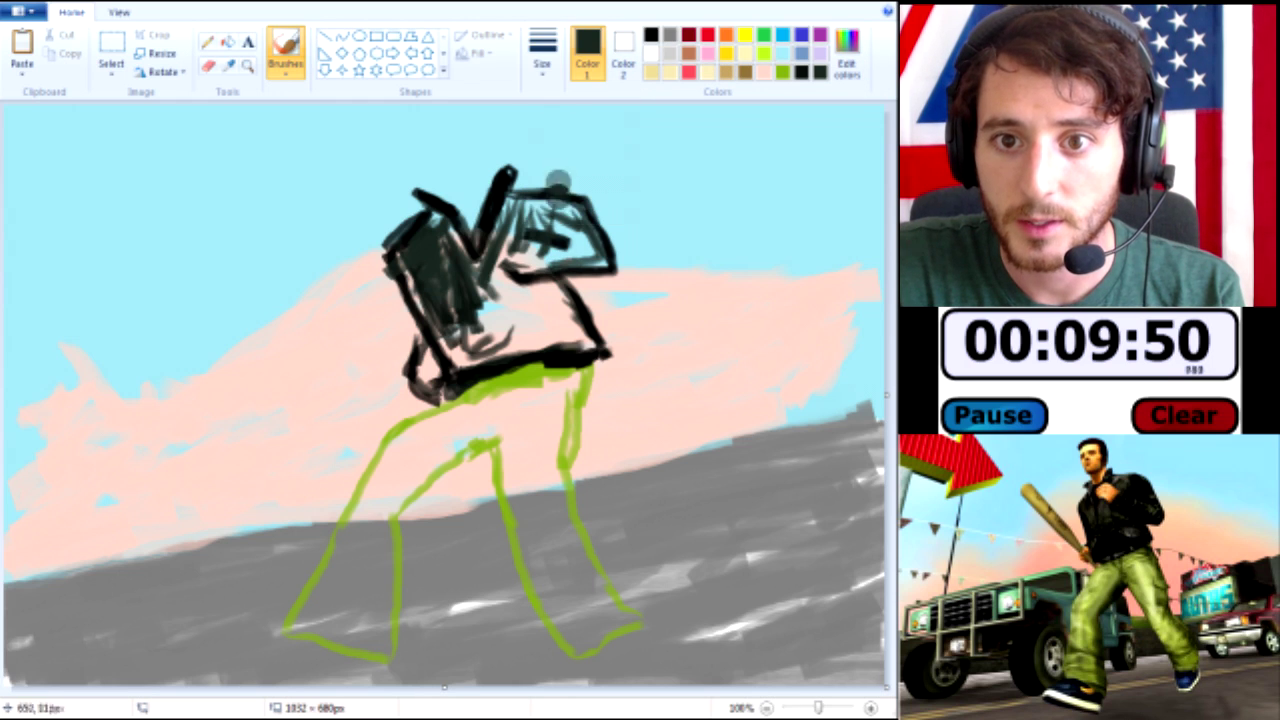
pyautogui.moveTo(501, 207)
pyautogui.mouseDown()
pyautogui.moveTo(560, 220)
pyautogui.moveTo(580, 205)
pyautogui.moveTo(540, 200)
pyautogui.moveTo(589, 248)
pyautogui.moveTo(525, 258)
pyautogui.moveTo(508, 238)
pyautogui.moveTo(472, 322)
pyautogui.moveTo(495, 335)
pyautogui.moveTo(535, 300)
pyautogui.moveTo(521, 290)
pyautogui.moveTo(565, 300)
pyautogui.moveTo(580, 332)
pyautogui.moveTo(505, 355)
pyautogui.moveTo(455, 350)
pyautogui.moveTo(589, 320)
pyautogui.moveTo(519, 298)
pyautogui.moveTo(570, 296)
pyautogui.moveTo(543, 321)
pyautogui.moveTo(435, 312)
pyautogui.mouseUp()
pyautogui.moveTo(452, 261)
pyautogui.mouseDown()
pyautogui.moveTo(505, 295)
pyautogui.moveTo(524, 222)
pyautogui.moveTo(548, 252)
pyautogui.moveTo(572, 232)
pyautogui.moveTo(595, 264)
pyautogui.moveTo(538, 306)
pyautogui.mouseUp()
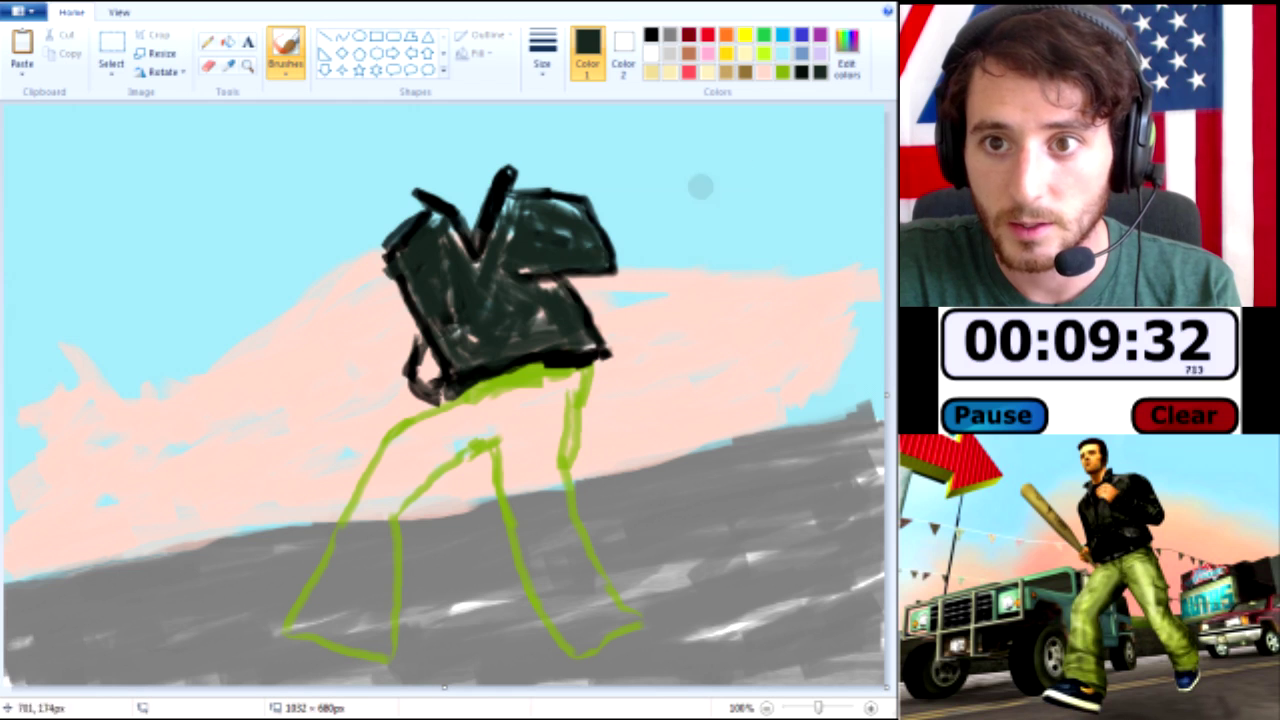
# Define a dark grey with red, green and blue at 54, and paint it over the jacket and the left-hand cuff.
pyautogui.click(846, 66)
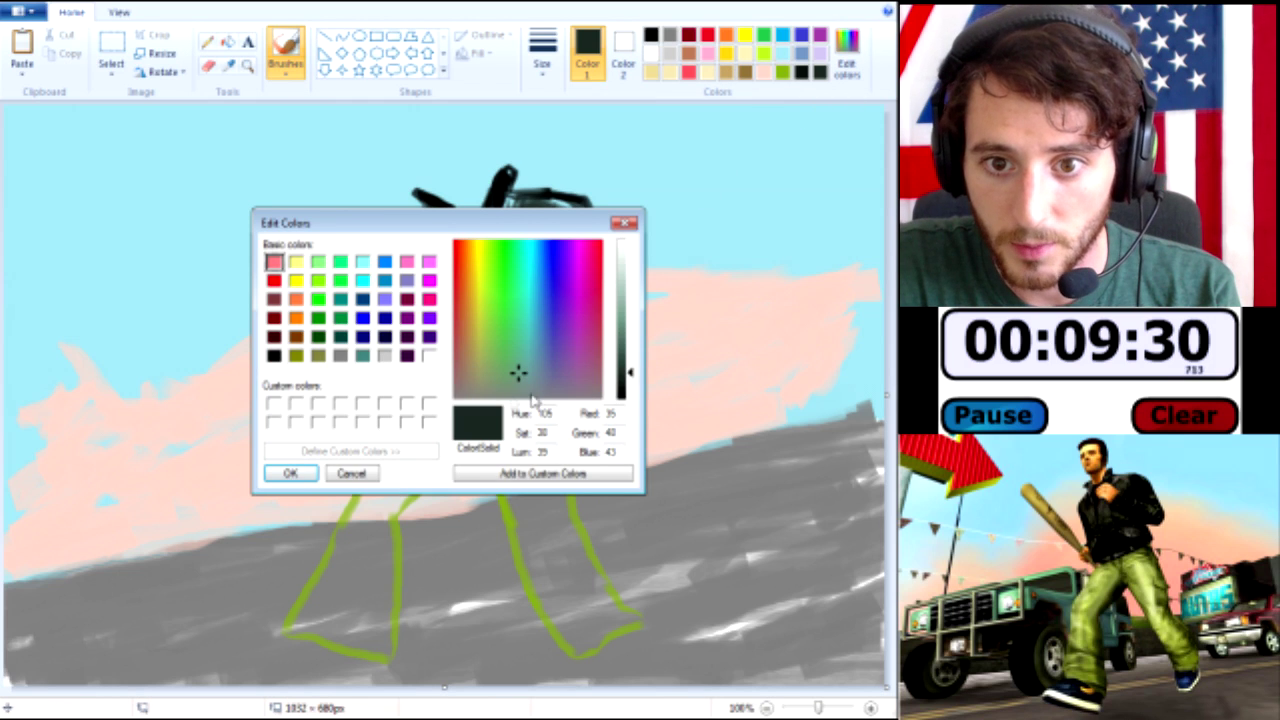
pyautogui.click(520, 396)
pyautogui.moveTo(632, 378); pyautogui.dragTo(630, 370)
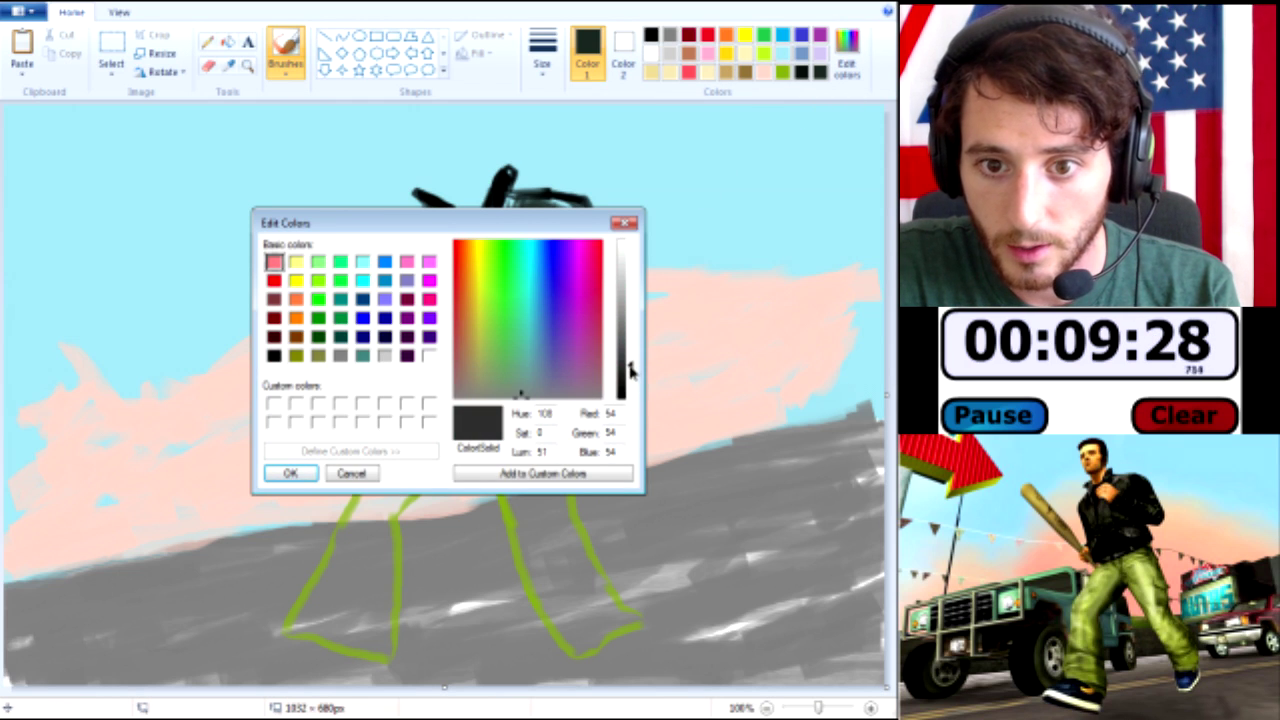
pyautogui.click(291, 473)
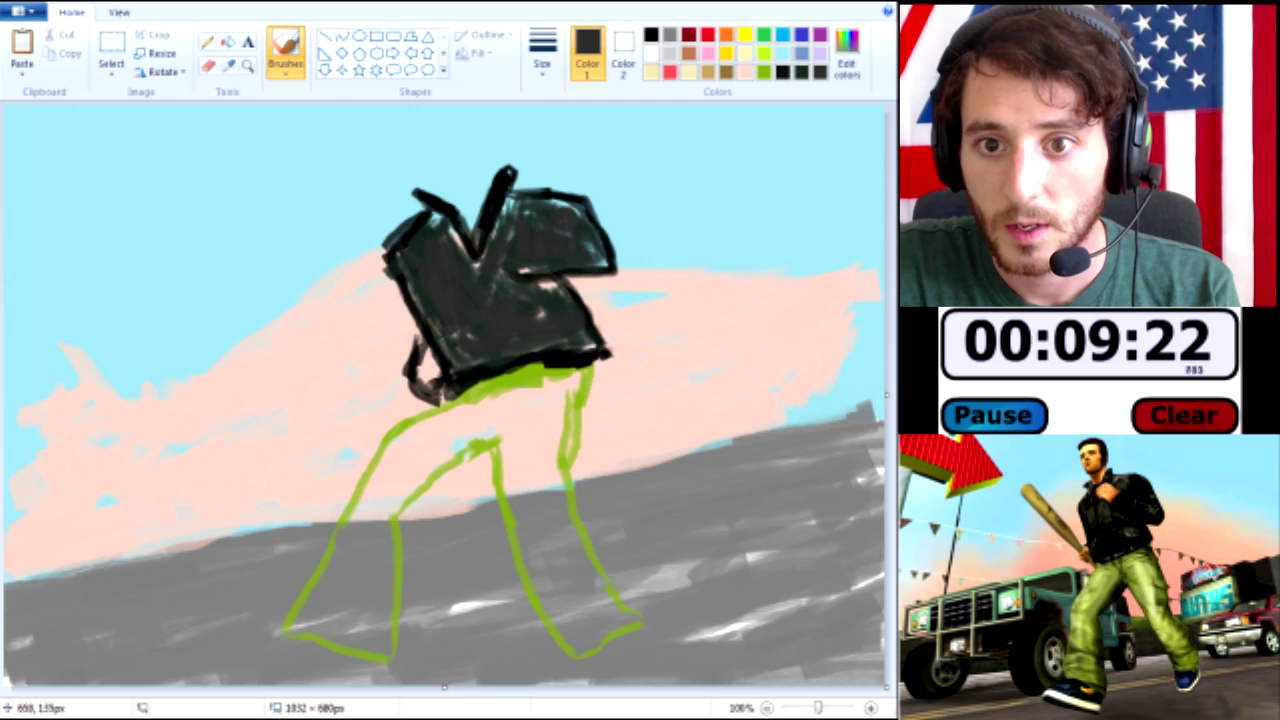
pyautogui.moveTo(432, 366)
pyautogui.mouseDown()
pyautogui.moveTo(424, 382)
pyautogui.moveTo(421, 368)
pyautogui.mouseUp()
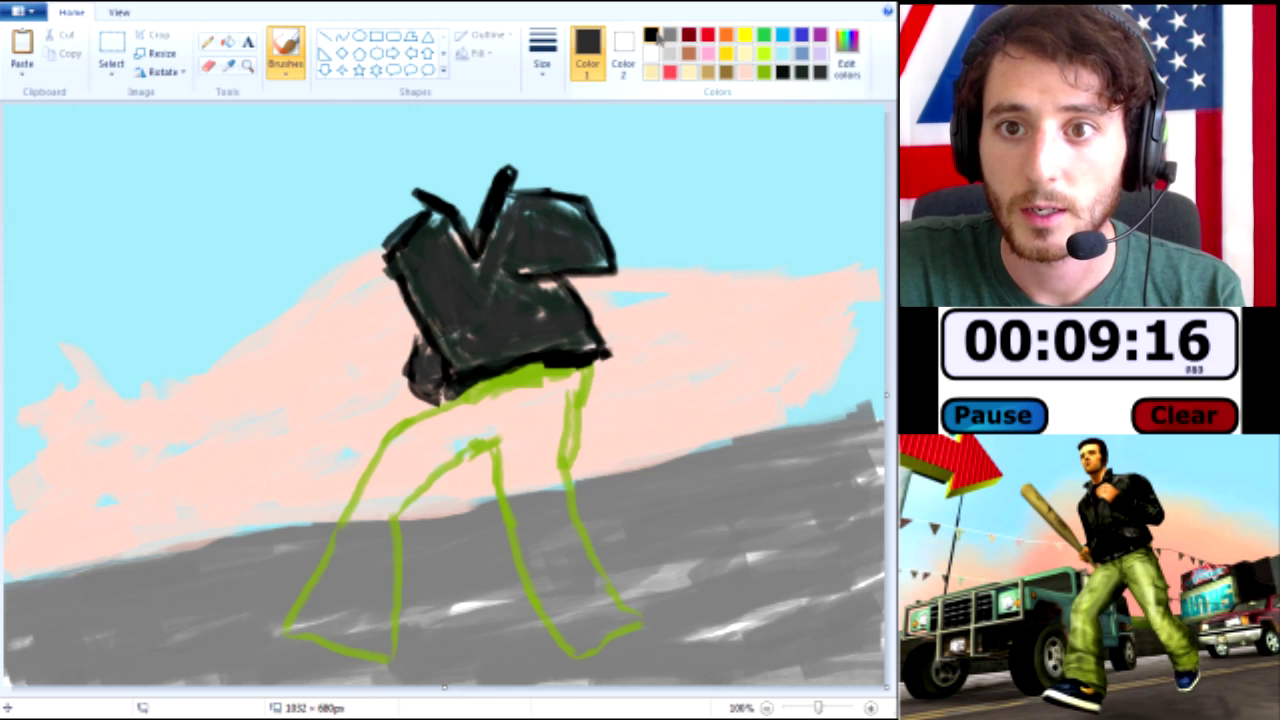
# Paint a black crease and cuff outline inside the jacket's bent sleeve, adjusting the brush size.
pyautogui.click(550, 52)
pyautogui.click(566, 140)
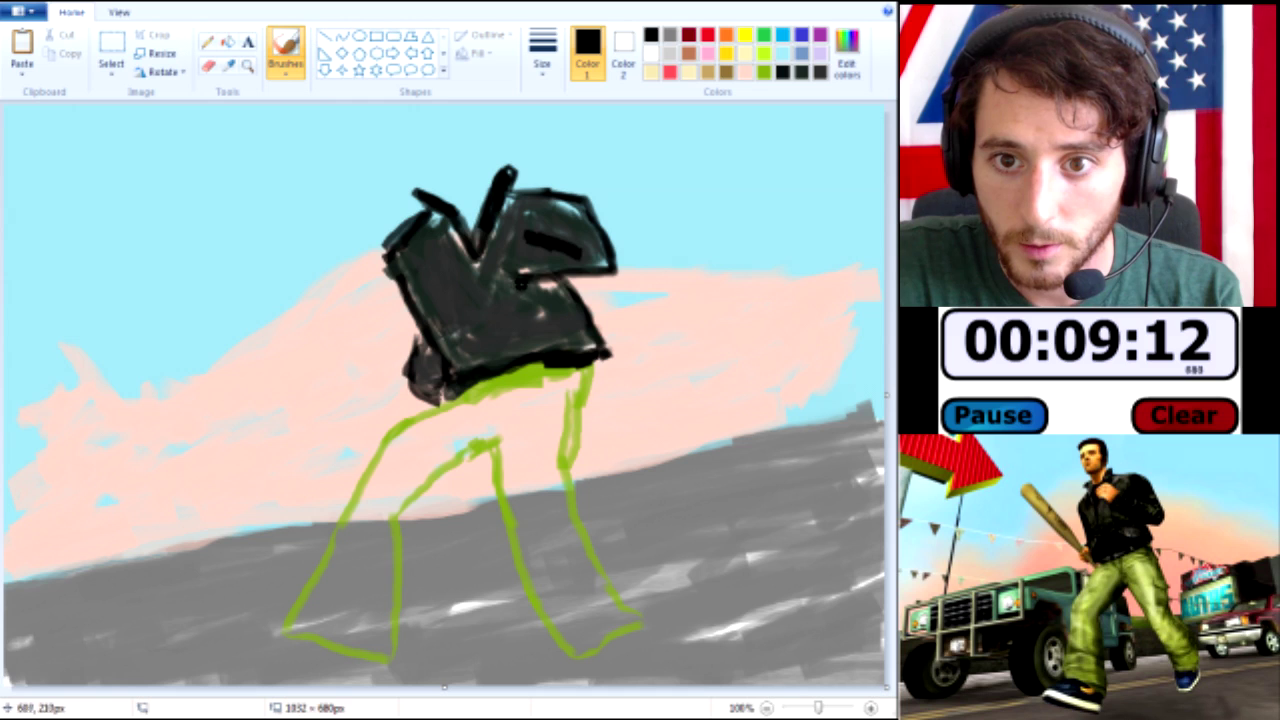
pyautogui.moveTo(588, 287); pyautogui.dragTo(615, 268)
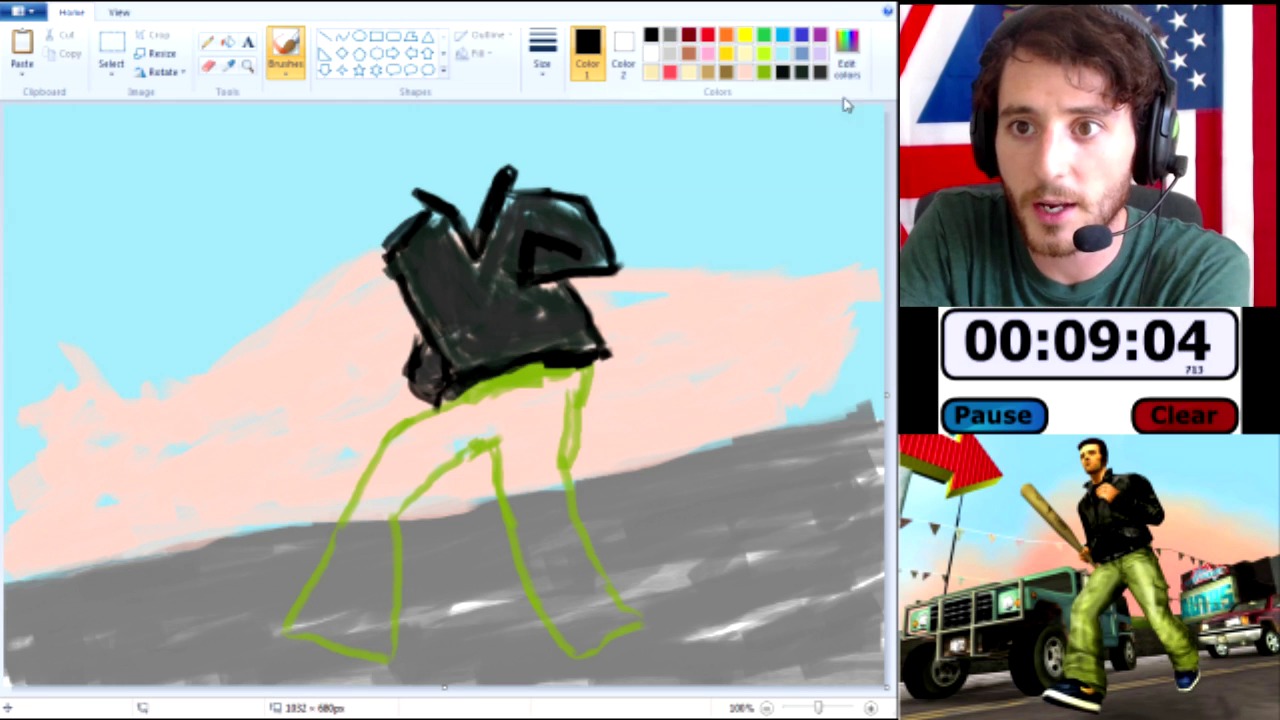
# Define a light skin tone with red 248, green 198 and blue 148, and paint the head and neck above the collar.
pyautogui.click(846, 55)
pyautogui.click(471, 269)
pyautogui.moveTo(471, 269); pyautogui.dragTo(466, 260)
pyautogui.moveTo(624, 362); pyautogui.dragTo(630, 282)
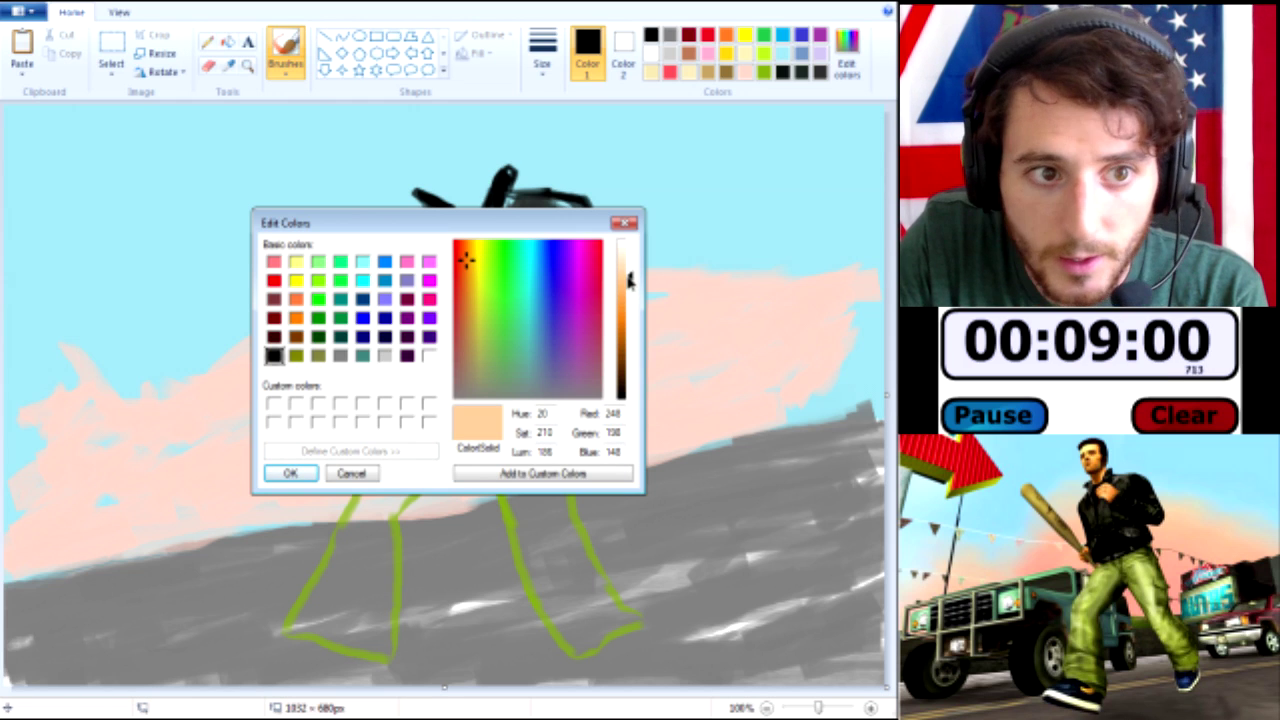
pyautogui.click(290, 473)
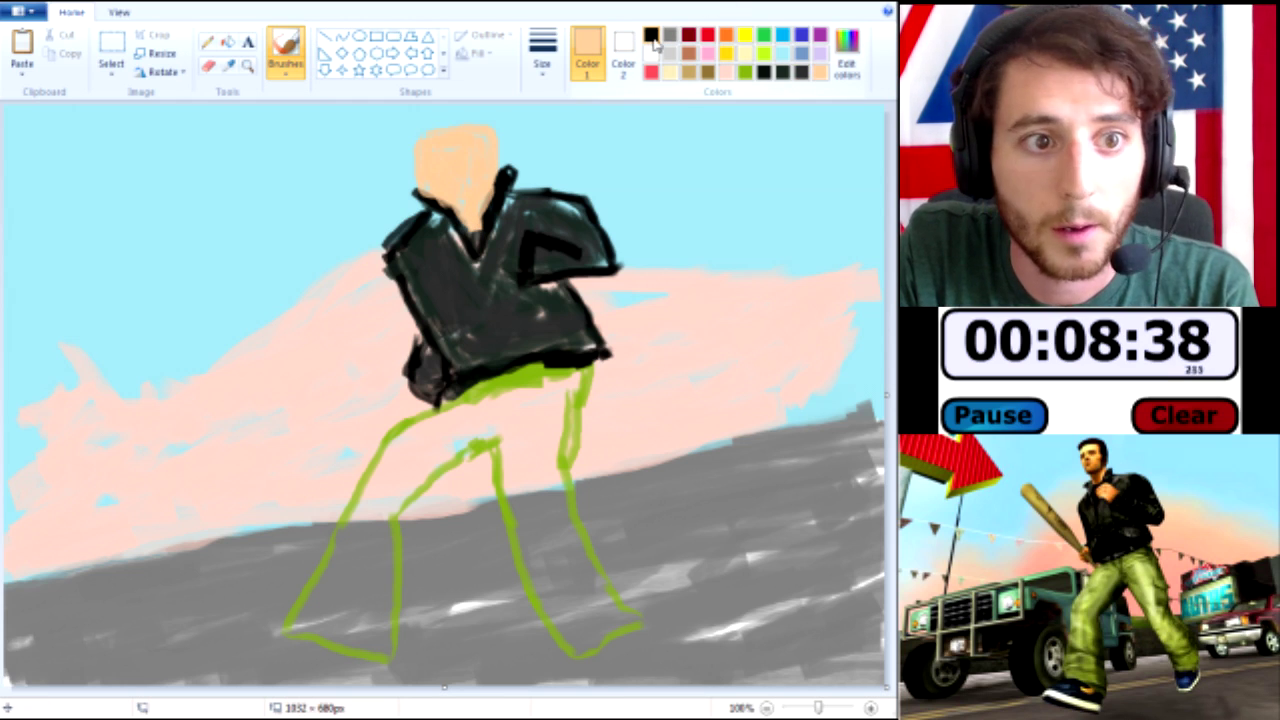
# Define a dark brown with red 68, green 36 and blue 4, and paint the hair across the head's crown.
pyautogui.click(846, 52)
pyautogui.moveTo(628, 273); pyautogui.dragTo(629, 380)
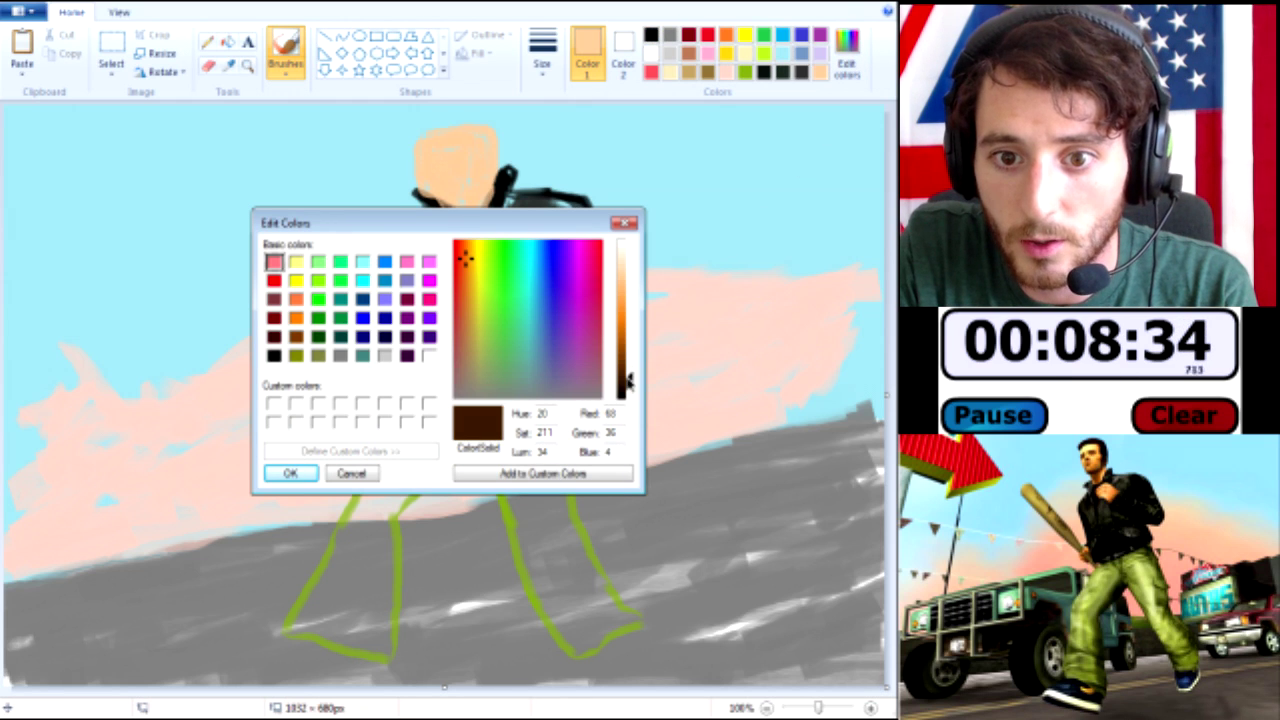
pyautogui.click(290, 473)
pyautogui.moveTo(440, 131)
pyautogui.mouseDown()
pyautogui.moveTo(406, 131)
pyautogui.moveTo(496, 125)
pyautogui.moveTo(503, 158)
pyautogui.moveTo(500, 124)
pyautogui.moveTo(448, 124)
pyautogui.moveTo(412, 143)
pyautogui.moveTo(440, 118)
pyautogui.moveTo(416, 125)
pyautogui.moveTo(429, 121)
pyautogui.moveTo(487, 121)
pyautogui.moveTo(482, 140)
pyautogui.moveTo(446, 143)
pyautogui.moveTo(507, 137)
pyautogui.moveTo(512, 150)
pyautogui.mouseUp()
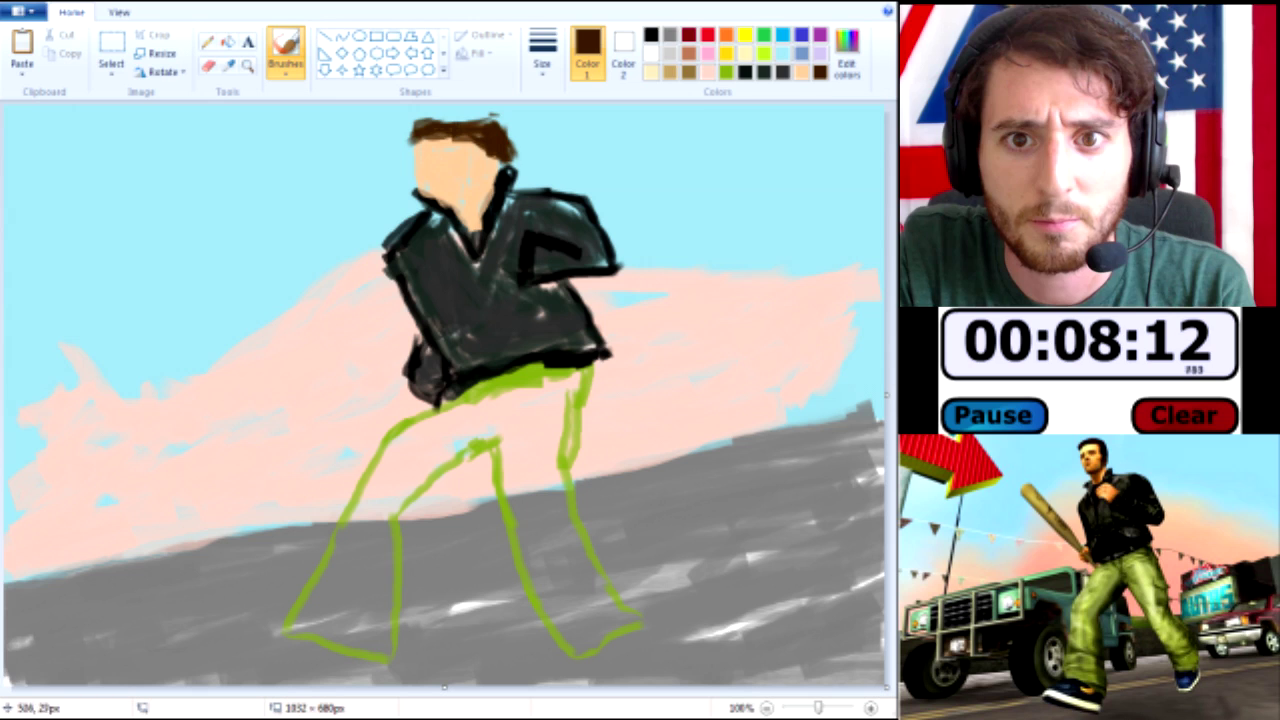
# Define a darker orange-tan from the skin tone with red 239, green 172 and blue 82, and shade the neck under the chin.
pyautogui.click(802, 72)
pyautogui.click(849, 62)
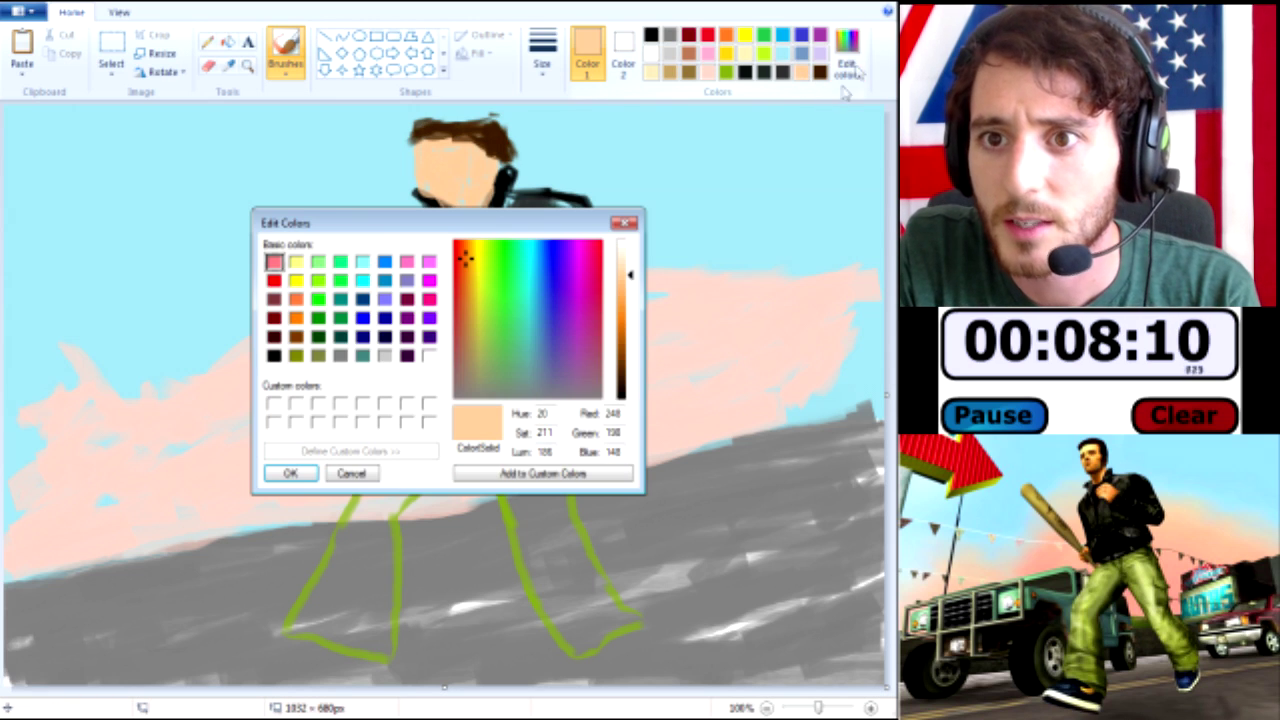
pyautogui.click(630, 284)
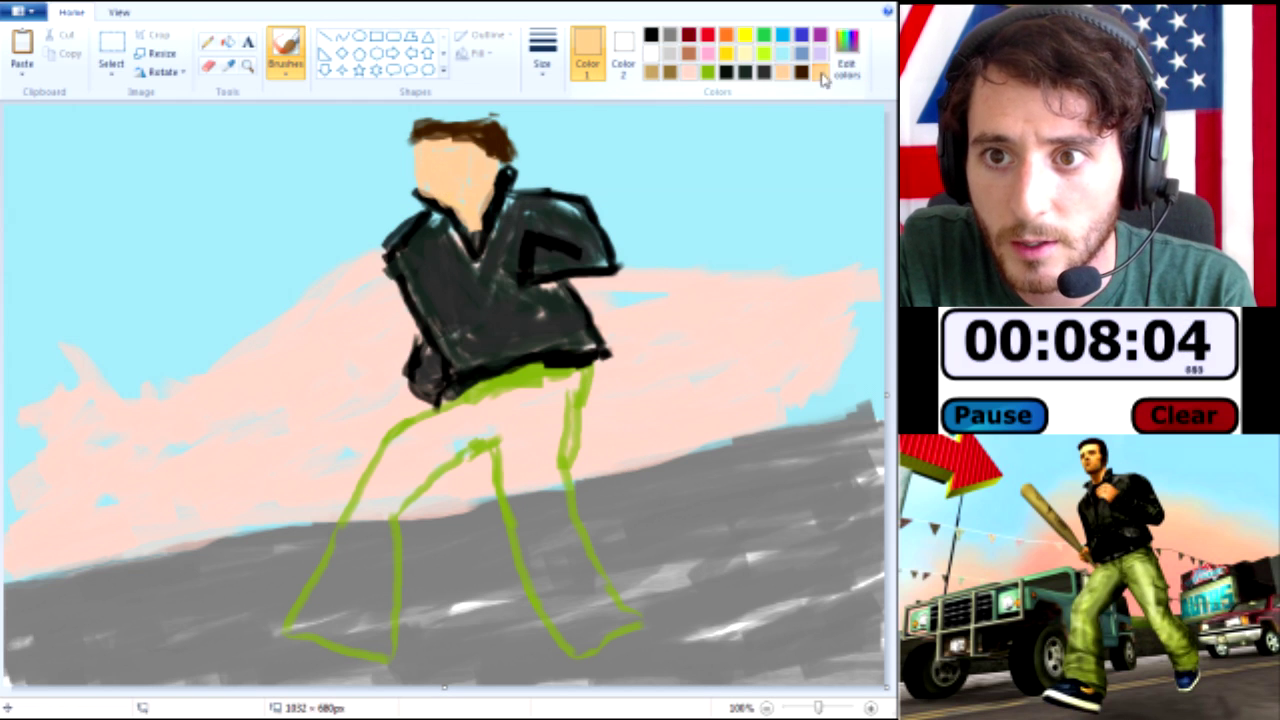
pyautogui.click(846, 58)
pyautogui.moveTo(630, 292); pyautogui.dragTo(630, 302)
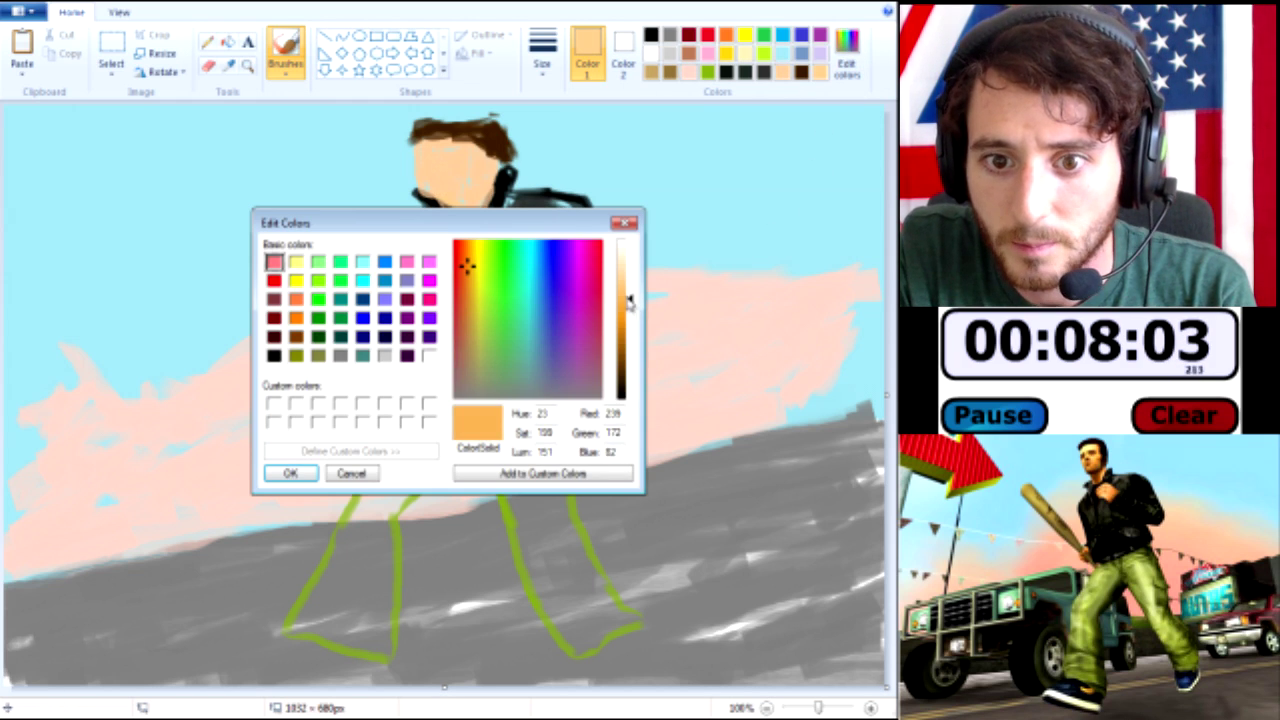
pyautogui.click(288, 473)
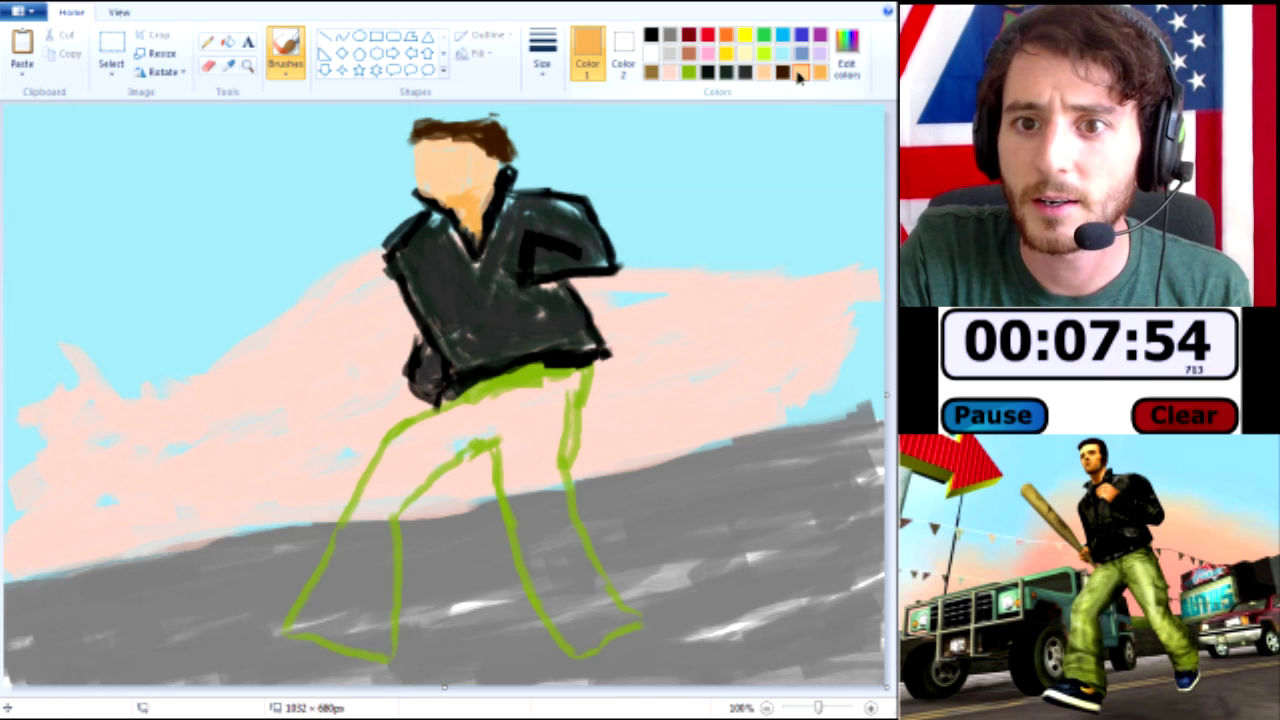
# Paint the raised fist in skin tone with black finger lines, and add the other hand at the lowered cuff.
pyautogui.moveTo(505, 231)
pyautogui.mouseDown()
pyautogui.moveTo(485, 270)
pyautogui.moveTo(517, 278)
pyautogui.moveTo(518, 232)
pyautogui.moveTo(500, 260)
pyautogui.mouseUp()
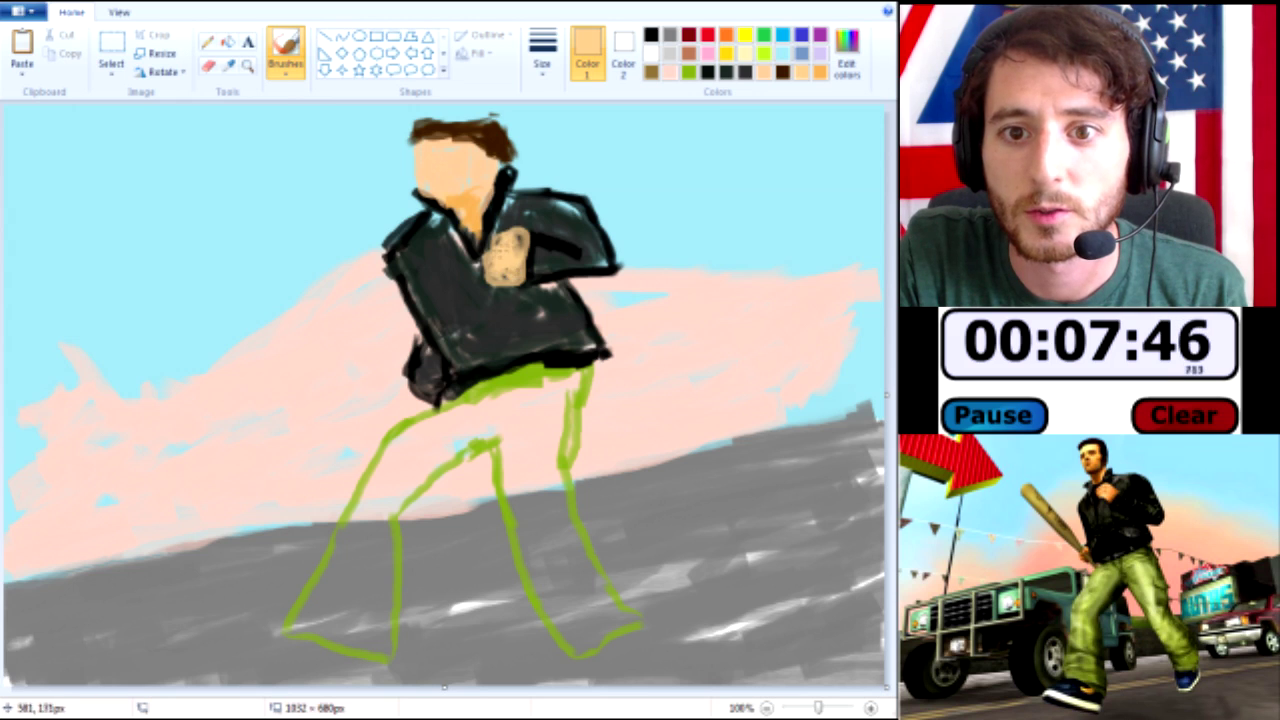
pyautogui.click(651, 34)
pyautogui.moveTo(505, 236)
pyautogui.mouseDown()
pyautogui.moveTo(488, 260)
pyautogui.moveTo(495, 270)
pyautogui.moveTo(510, 256)
pyautogui.mouseUp()
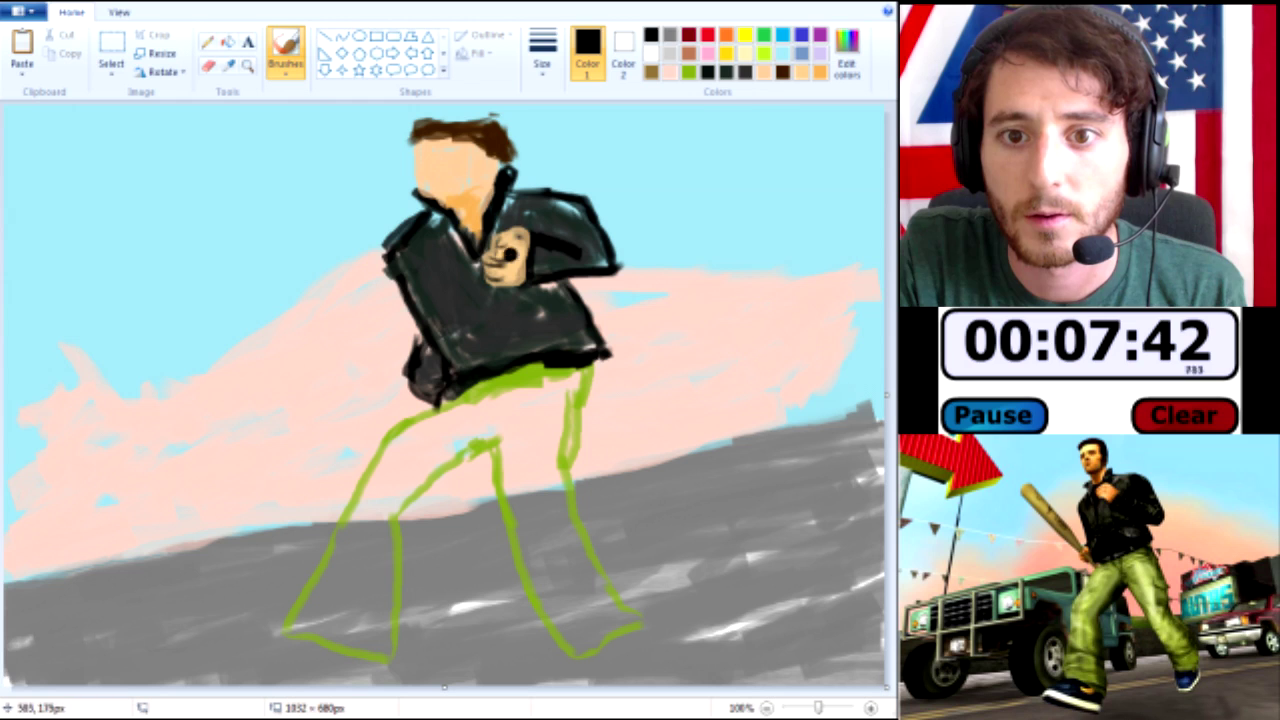
pyautogui.click(803, 75)
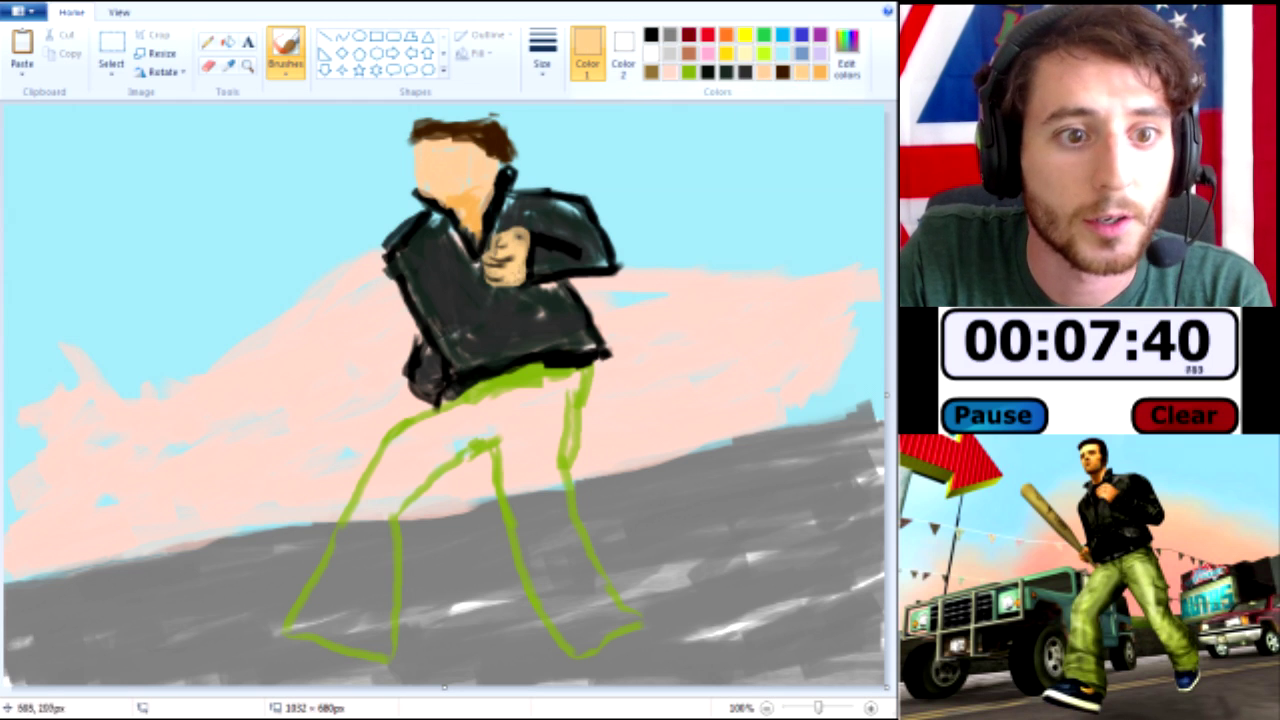
pyautogui.moveTo(430, 362)
pyautogui.mouseDown()
pyautogui.moveTo(422, 391)
pyautogui.moveTo(418, 354)
pyautogui.mouseUp()
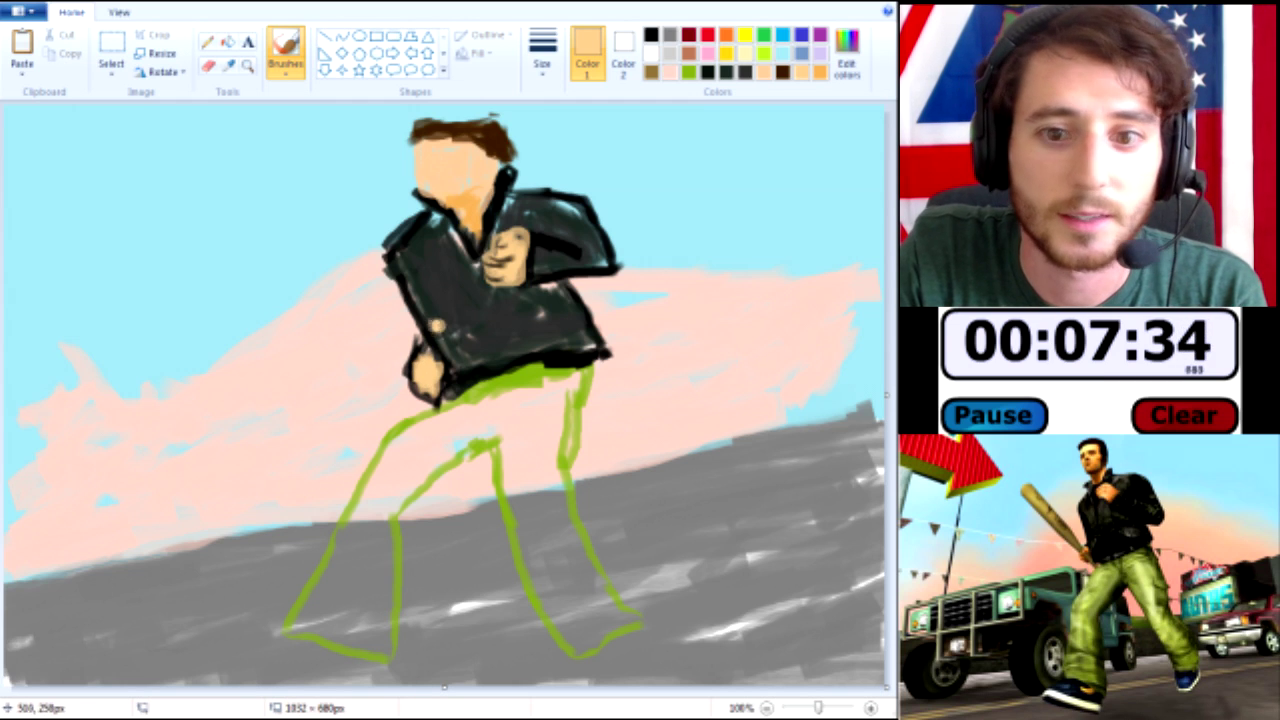
# Paint a thick brown baseball bat reaching from the lowered hand up into the sky, undoing the first short version.
pyautogui.click(690, 54)
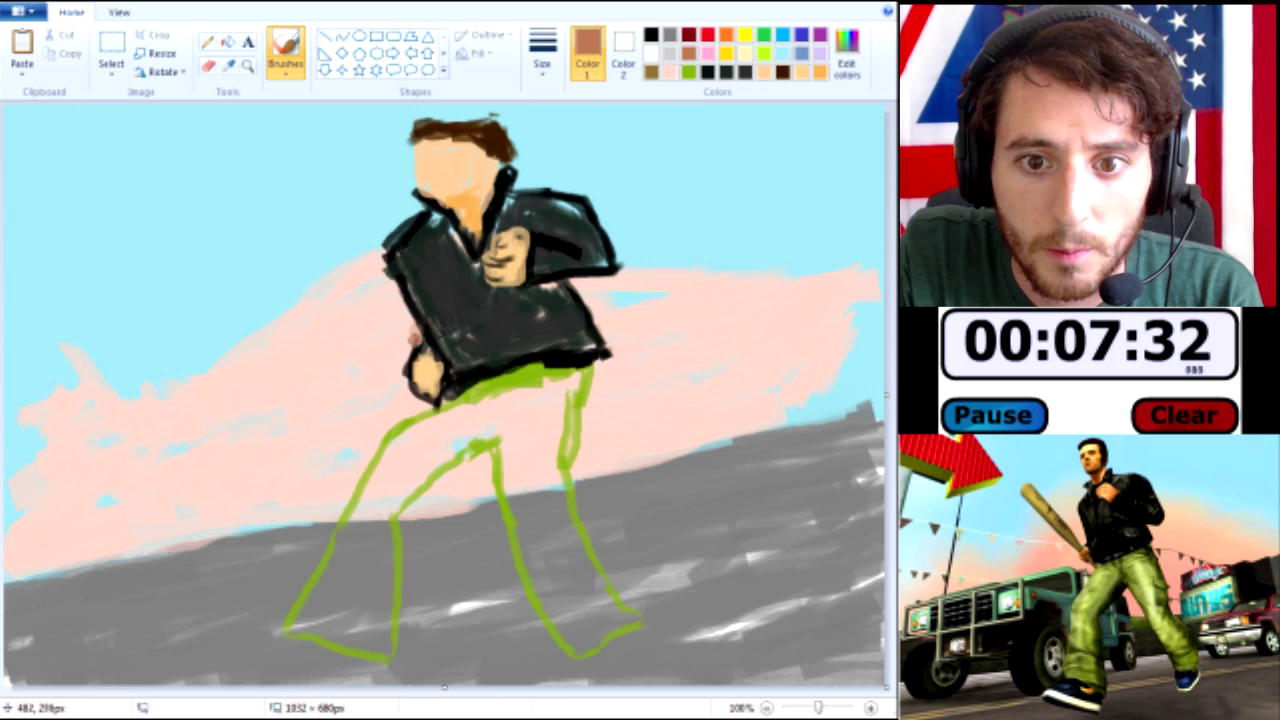
pyautogui.moveTo(413, 360)
pyautogui.mouseDown()
pyautogui.moveTo(360, 306)
pyautogui.moveTo(400, 365)
pyautogui.moveTo(360, 261)
pyautogui.mouseUp()
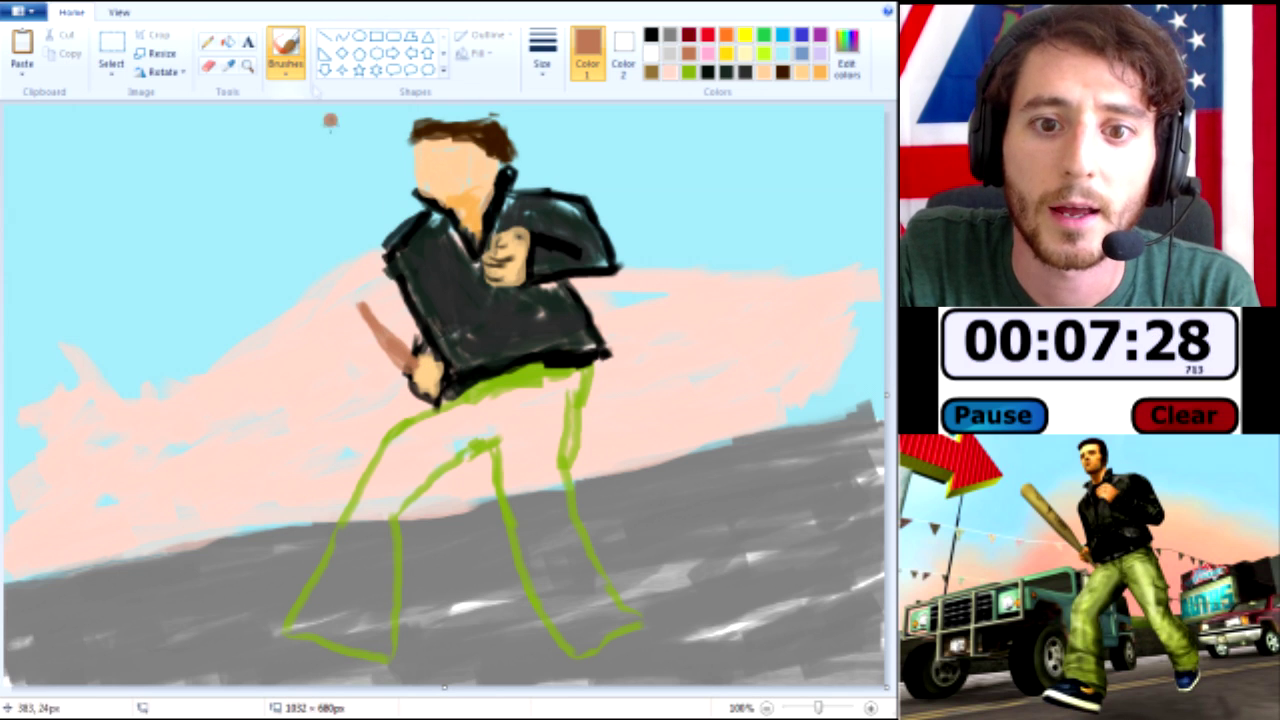
pyautogui.moveTo(337, 304); pyautogui.dragTo(368, 330)
pyautogui.hotkey('ctrl', 'z')
pyautogui.hotkey('ctrl', 'z')
pyautogui.hotkey('ctrl', 'z')
pyautogui.hotkey('ctrl', 'z')
pyautogui.hotkey('ctrl', 'z')
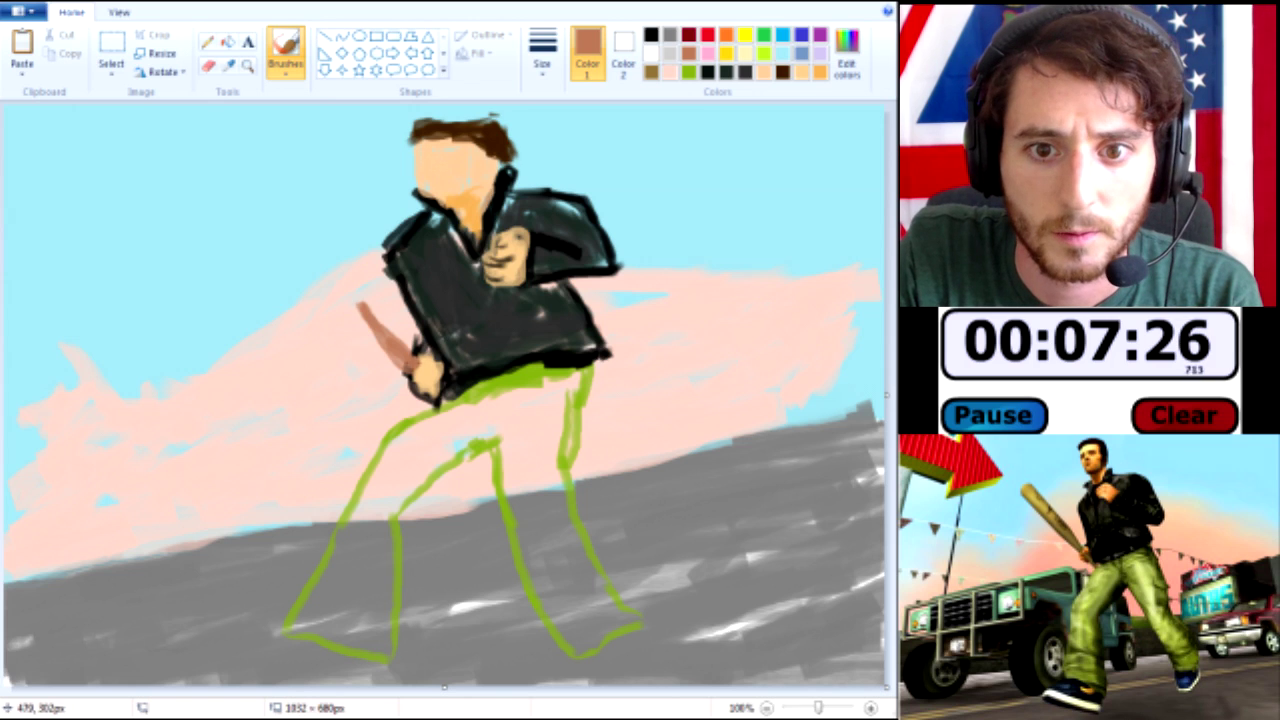
pyautogui.moveTo(415, 370); pyautogui.dragTo(262, 247)
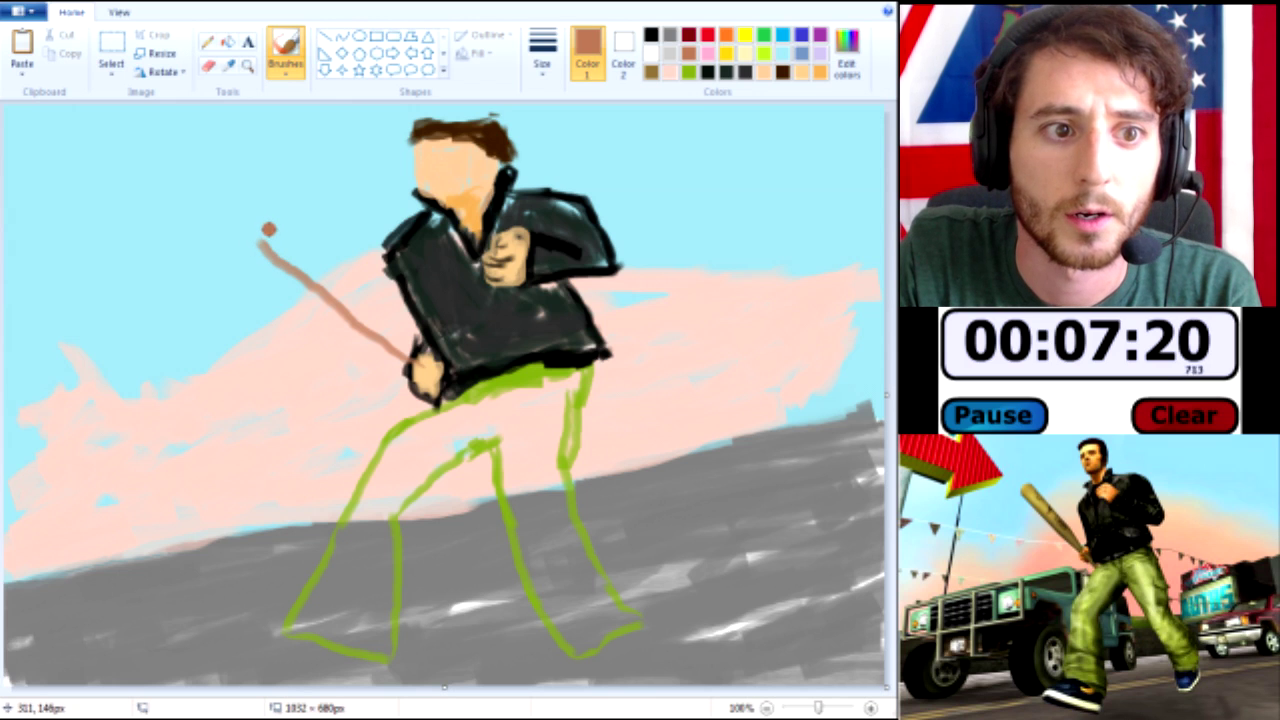
pyautogui.moveTo(262, 246)
pyautogui.mouseDown()
pyautogui.moveTo(260, 227)
pyautogui.moveTo(407, 350)
pyautogui.moveTo(420, 346)
pyautogui.moveTo(272, 240)
pyautogui.moveTo(311, 270)
pyautogui.mouseUp()
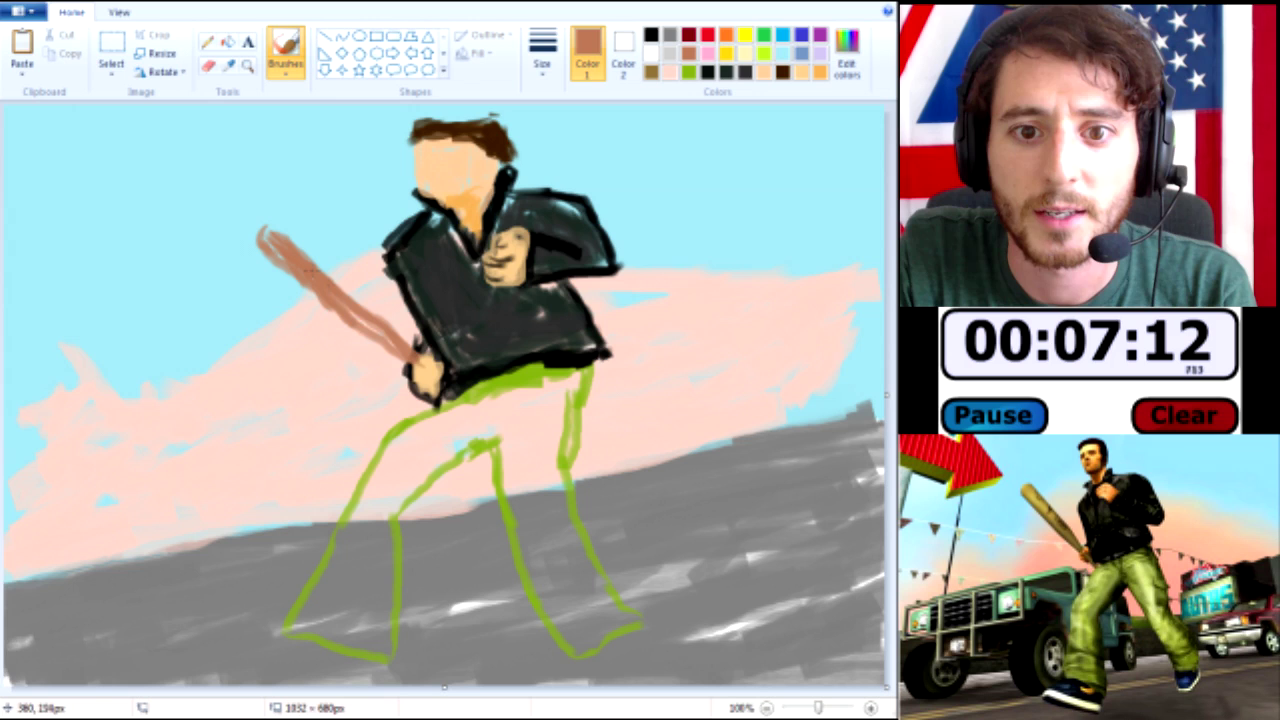
pyautogui.moveTo(365, 316)
pyautogui.mouseDown()
pyautogui.moveTo(403, 346)
pyautogui.moveTo(265, 225)
pyautogui.moveTo(295, 235)
pyautogui.moveTo(376, 316)
pyautogui.moveTo(390, 313)
pyautogui.mouseUp()
pyautogui.moveTo(293, 241)
pyautogui.mouseDown()
pyautogui.moveTo(352, 284)
pyautogui.moveTo(361, 316)
pyautogui.mouseUp()
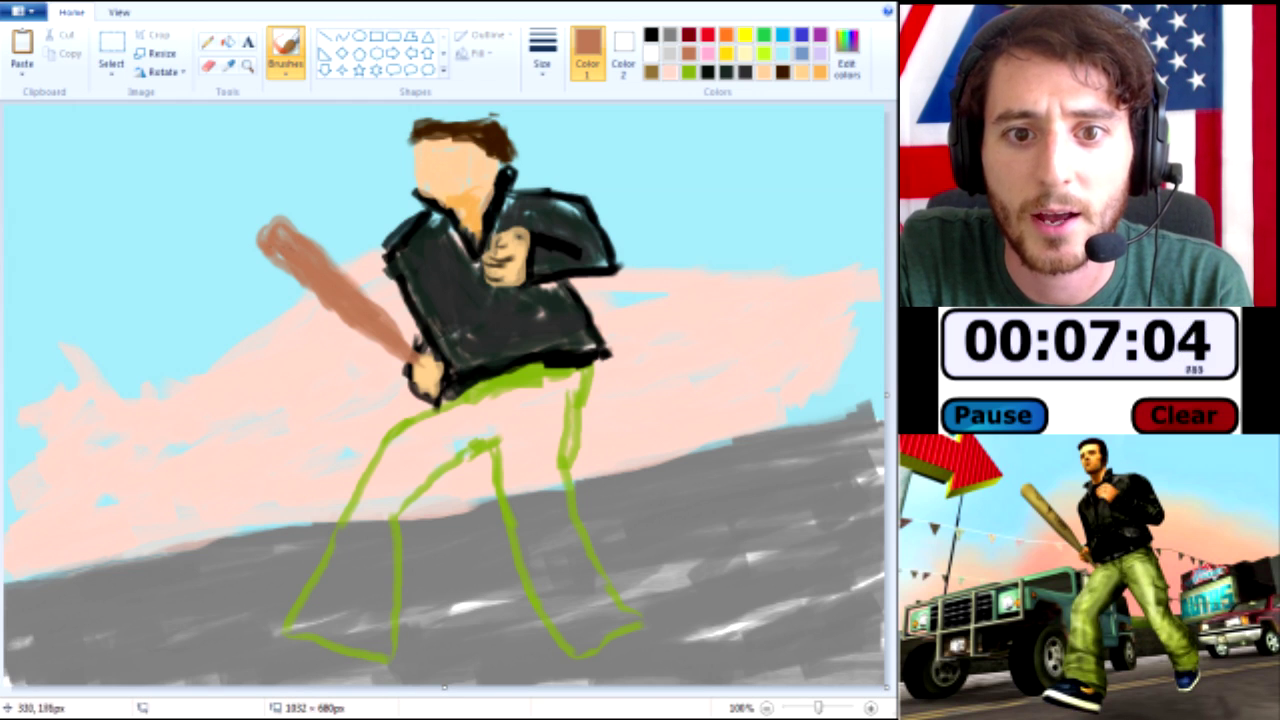
pyautogui.moveTo(278, 260); pyautogui.dragTo(318, 300)
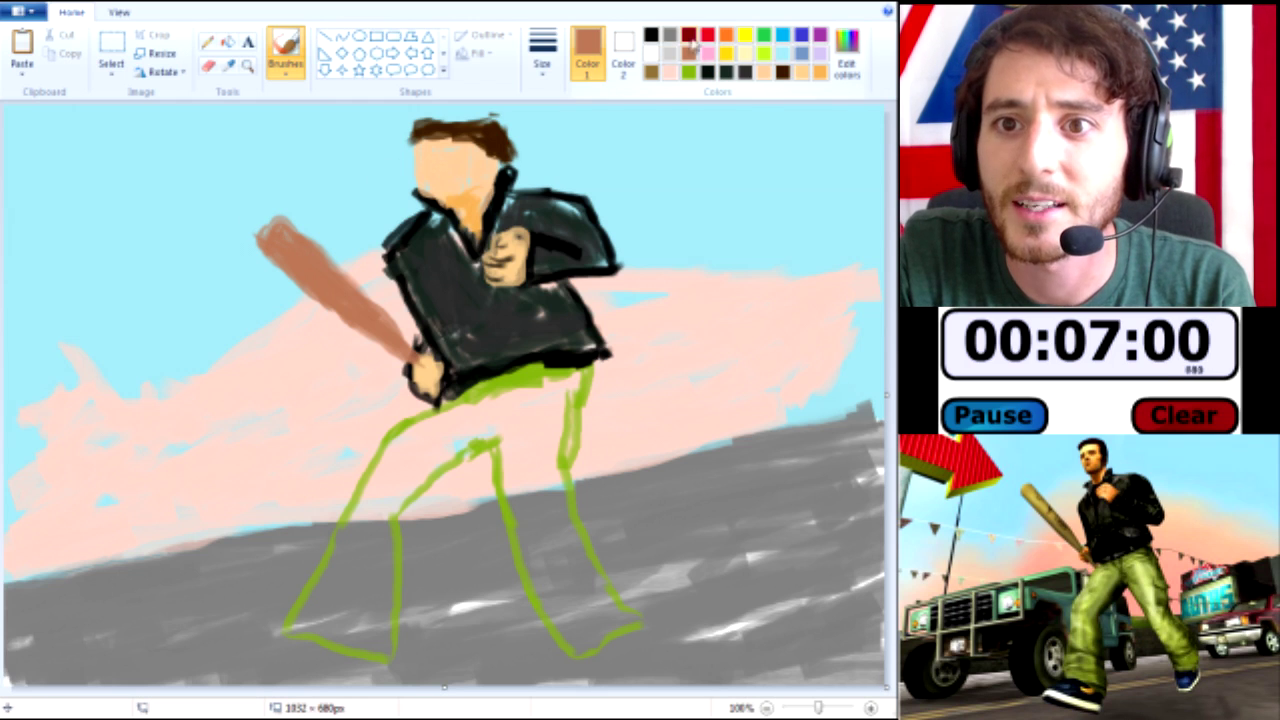
# Shade the bat's lower edge in olive-brown, undoing the first strokes.
pyautogui.click(651, 73)
pyautogui.moveTo(258, 239); pyautogui.dragTo(402, 356)
pyautogui.hotkey('ctrl', 'z')
pyautogui.hotkey('ctrl', 'z')
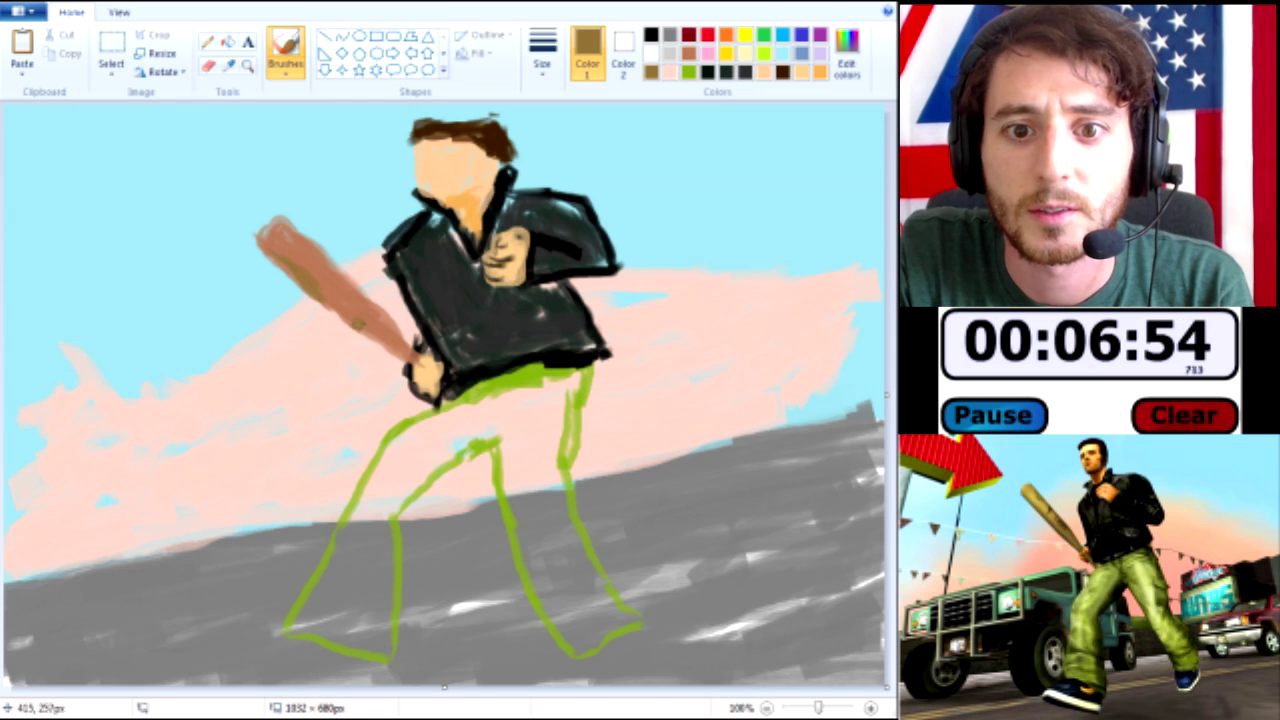
pyautogui.moveTo(334, 302); pyautogui.dragTo(400, 357)
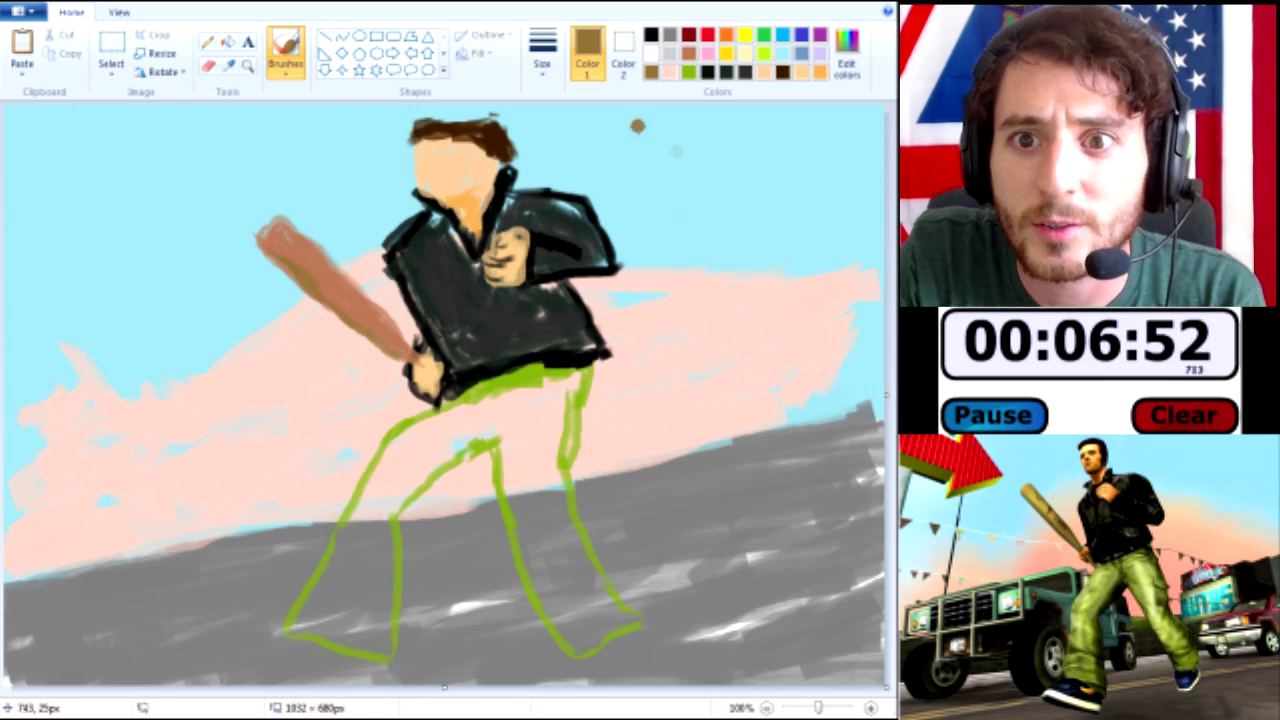
# Add orange-tan shading at the ear and along the bat's lower edge, and blend the bat's streak with brown.
pyautogui.click(820, 72)
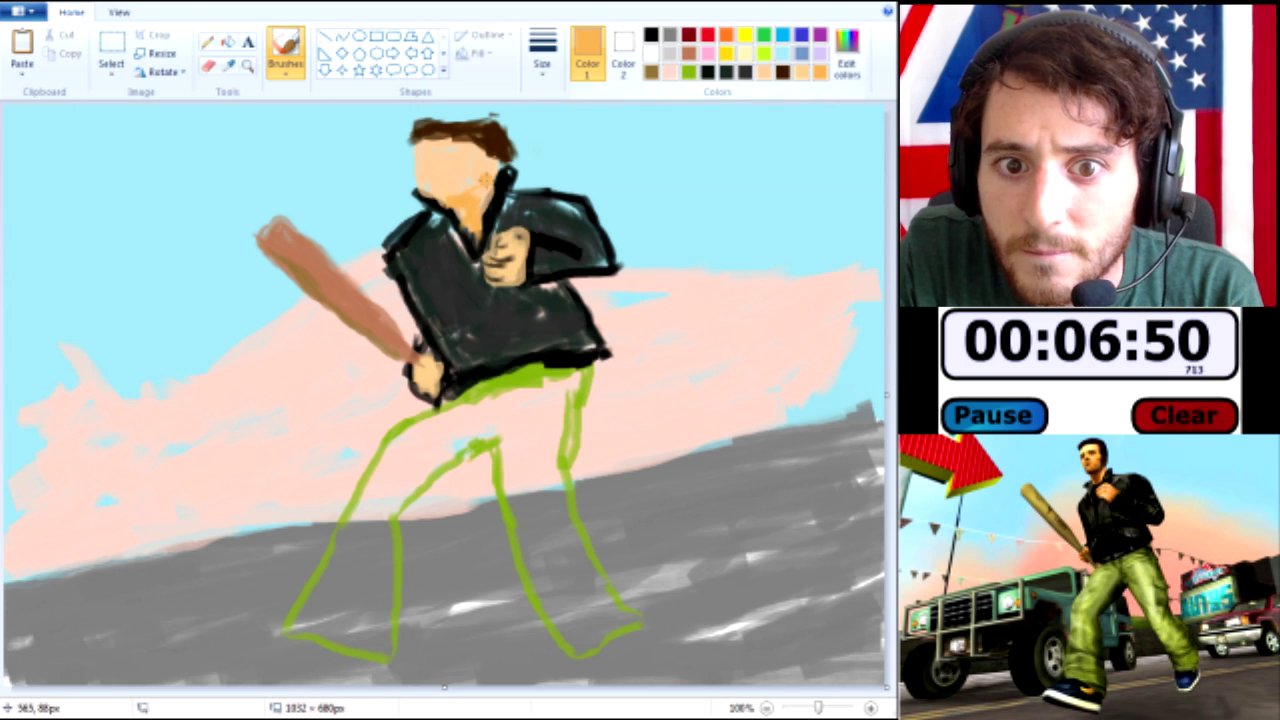
pyautogui.moveTo(285, 254); pyautogui.dragTo(375, 345)
pyautogui.click(806, 74)
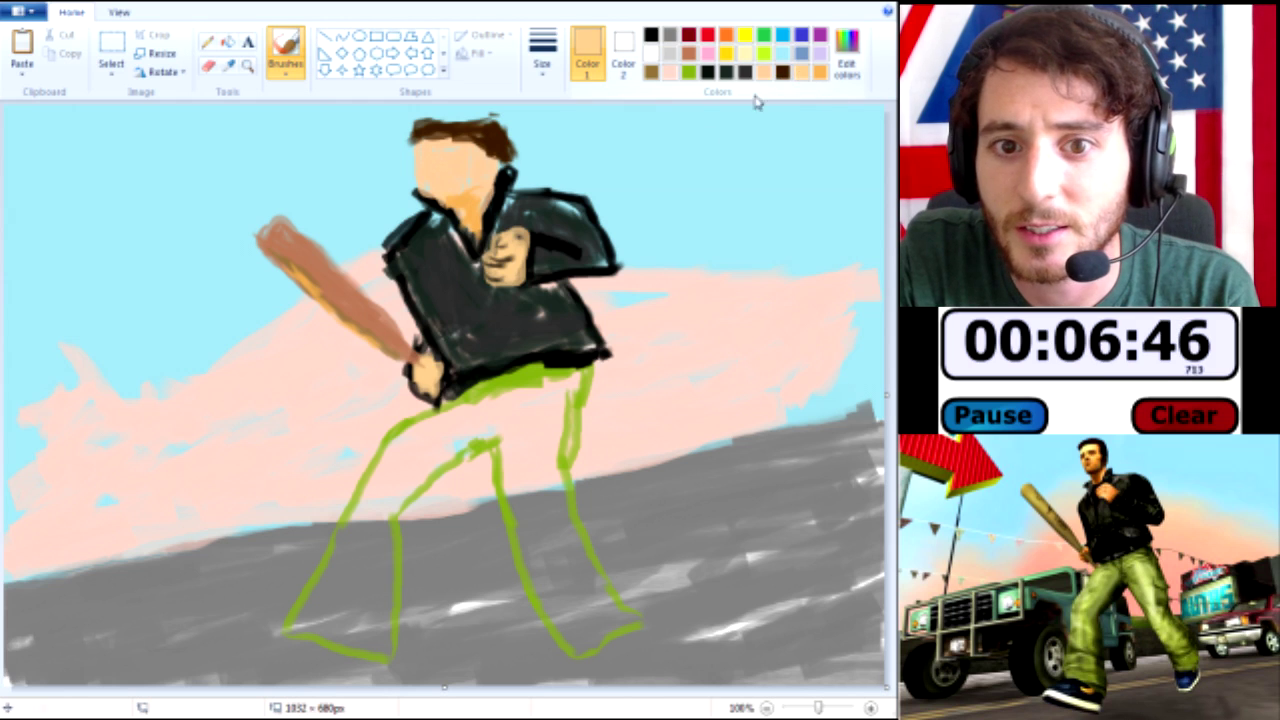
pyautogui.click(689, 52)
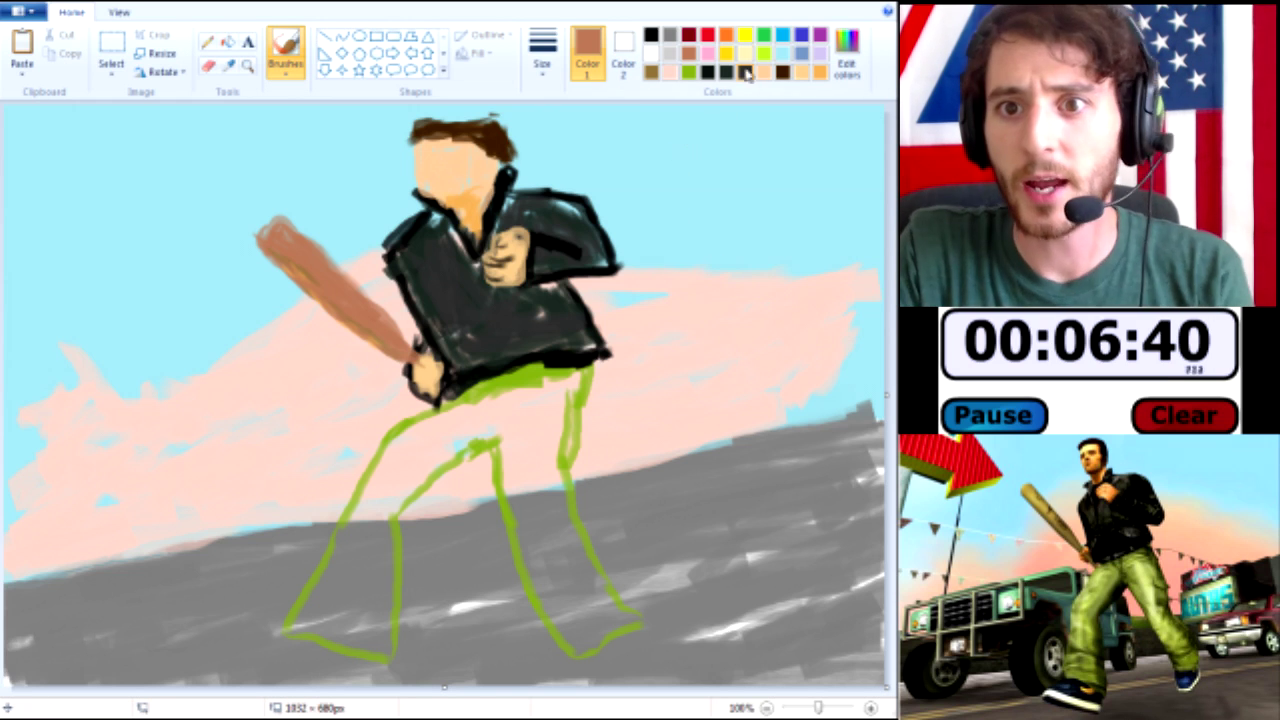
# Zoom in to 200% on the face and paint two black eyebrows with a finer brush.
pyautogui.click(651, 34)
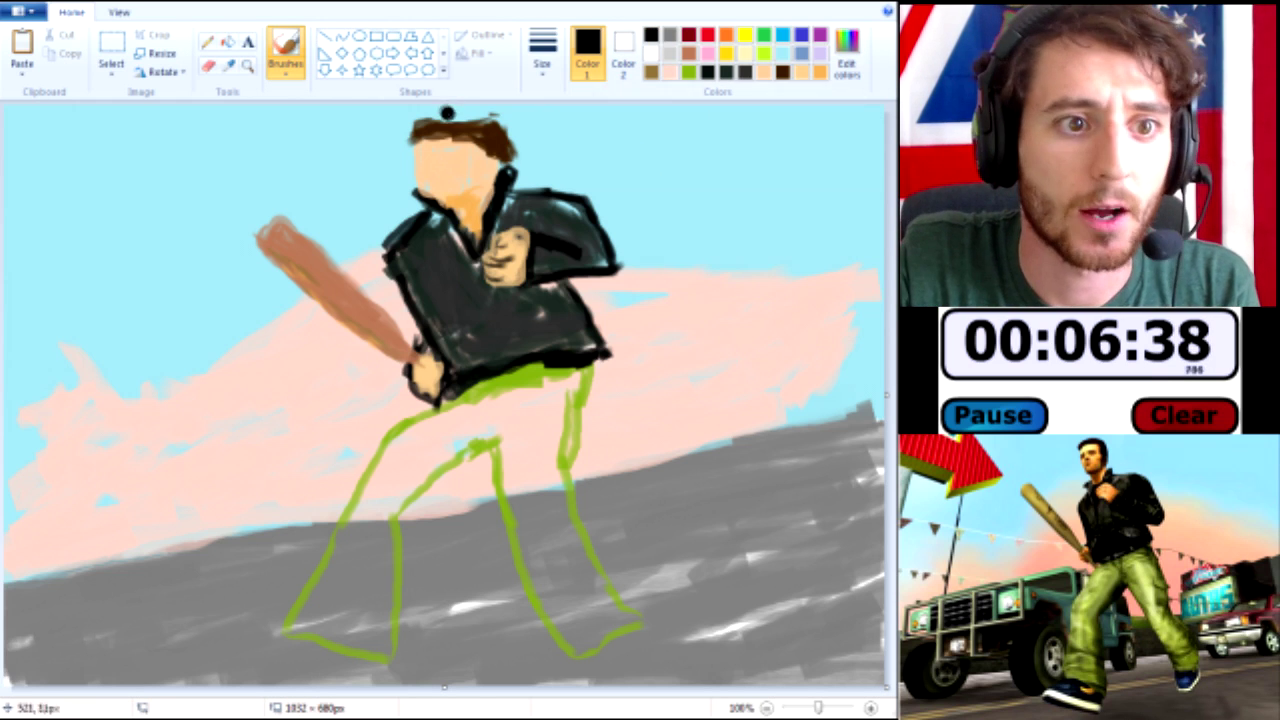
pyautogui.scroll(1, 458, 167)
pyautogui.moveTo(429, 697); pyautogui.dragTo(632, 697)
pyautogui.click(545, 45)
pyautogui.click(550, 110)
pyautogui.click(470, 204)
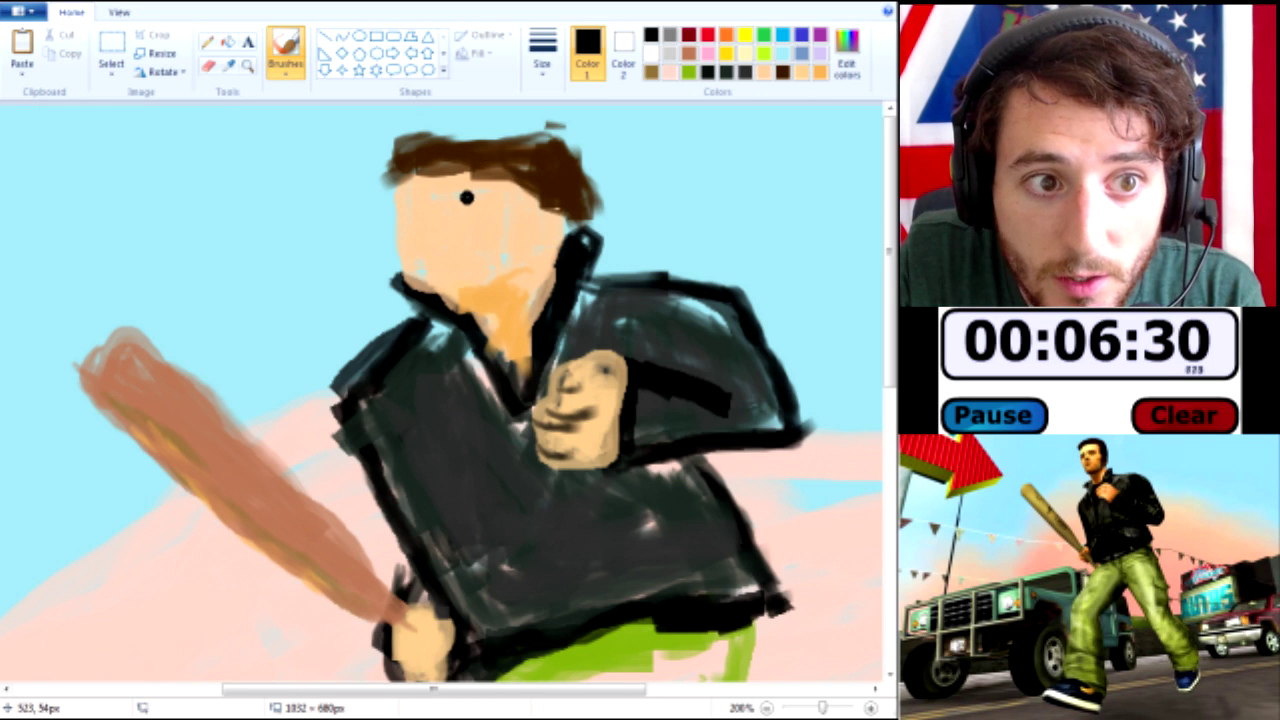
pyautogui.moveTo(486, 190)
pyautogui.mouseDown()
pyautogui.moveTo(506, 190)
pyautogui.moveTo(450, 194)
pyautogui.mouseUp()
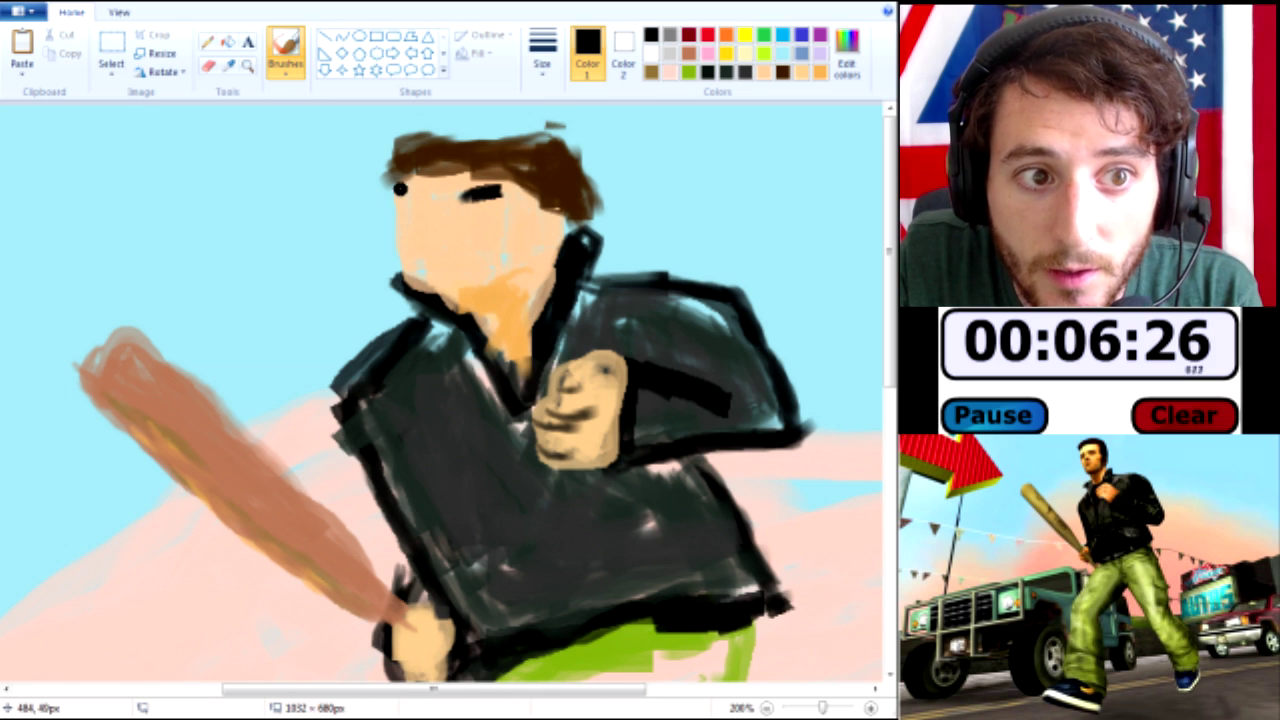
pyautogui.moveTo(405, 190); pyautogui.dragTo(402, 192)
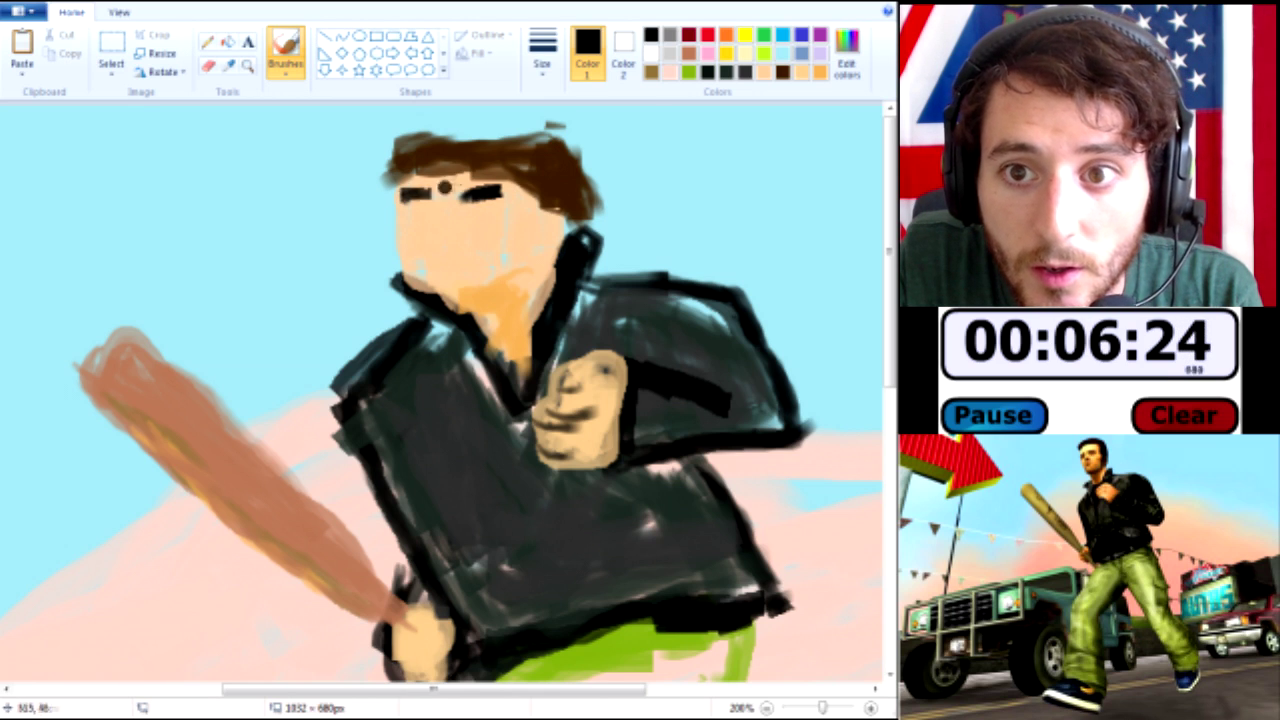
# Trim under the eyebrow in skin tone, and paint the eyes, nose and mouth in dark brown.
pyautogui.click(802, 72)
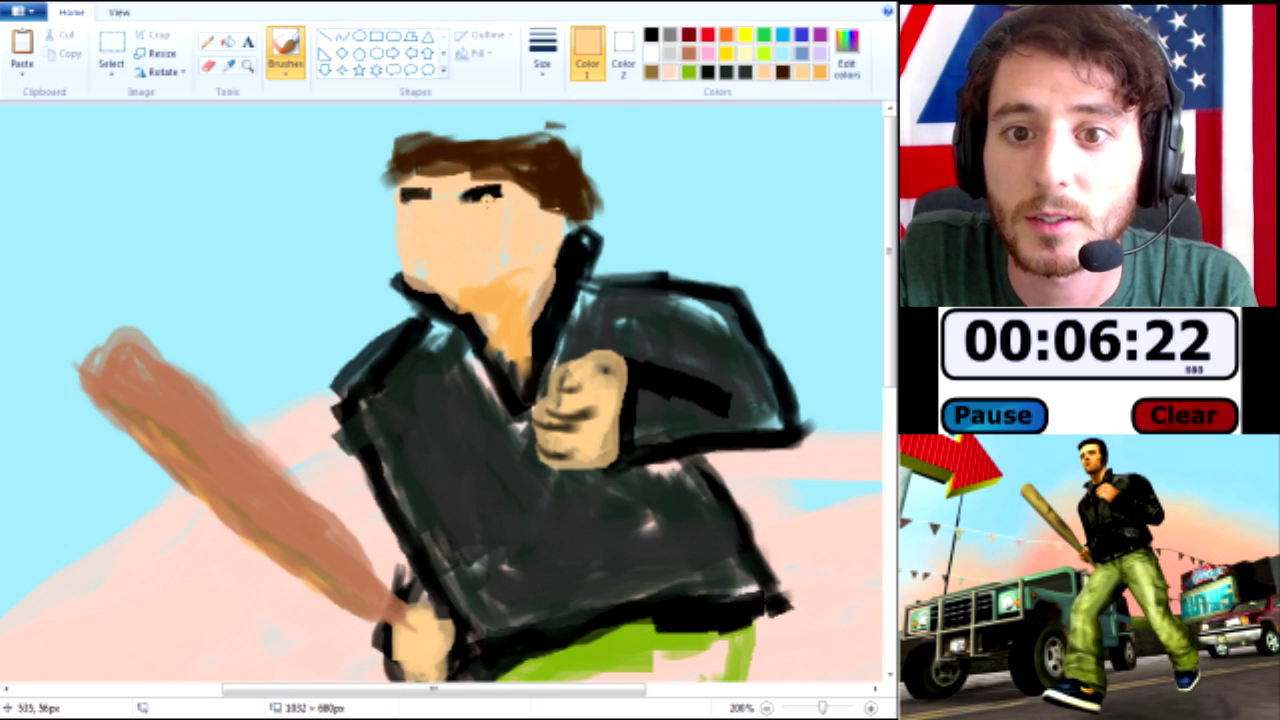
pyautogui.click(784, 72)
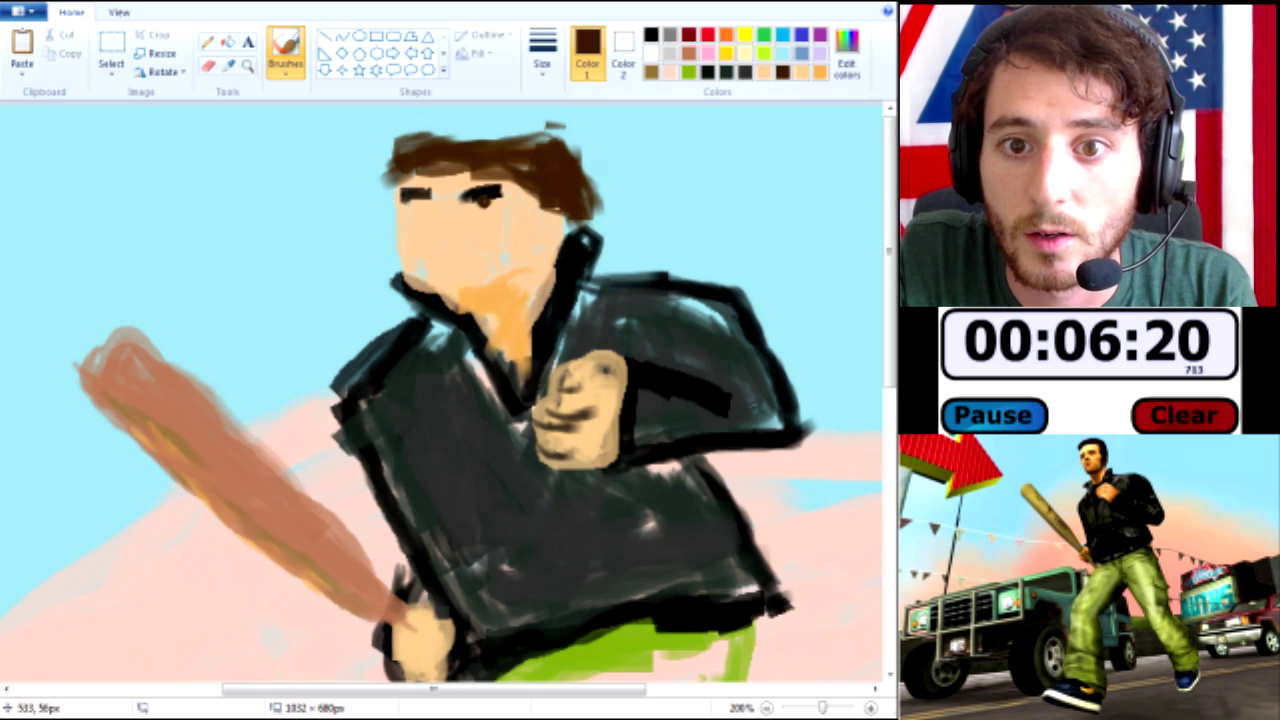
pyautogui.click(485, 208)
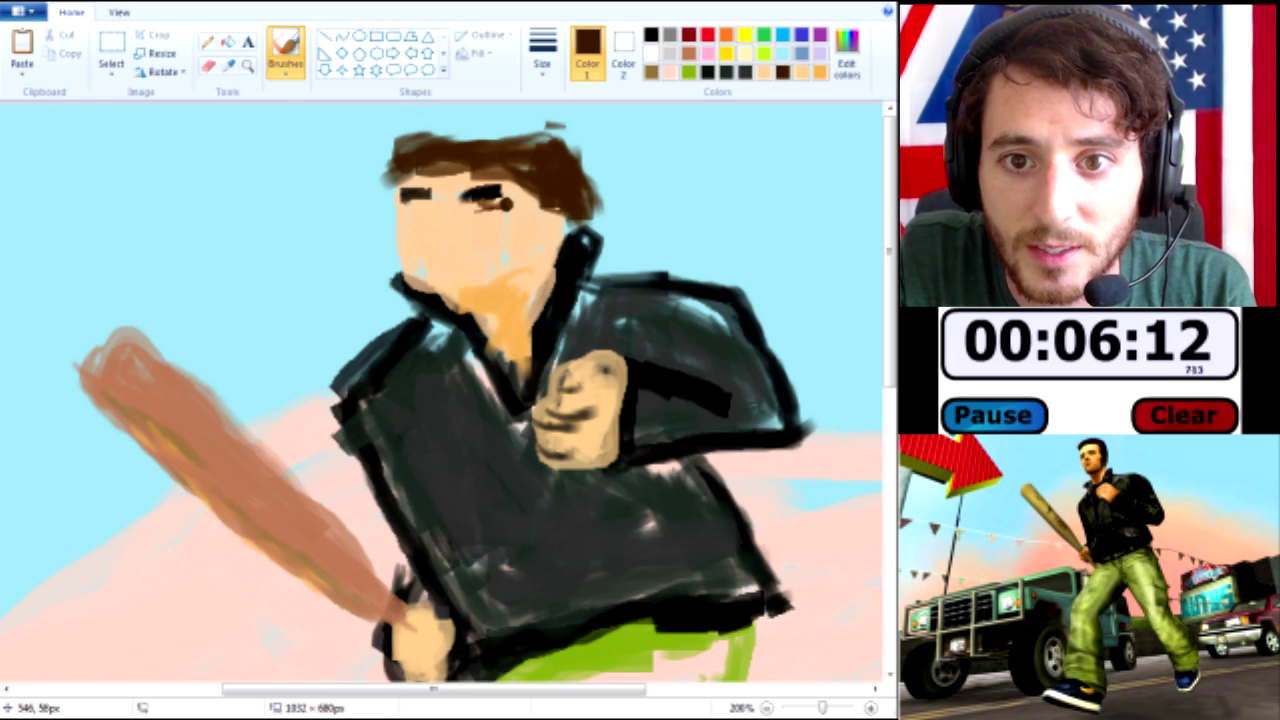
pyautogui.moveTo(495, 204)
pyautogui.mouseDown()
pyautogui.moveTo(476, 208)
pyautogui.moveTo(507, 208)
pyautogui.mouseUp()
pyautogui.moveTo(420, 214); pyautogui.dragTo(420, 218)
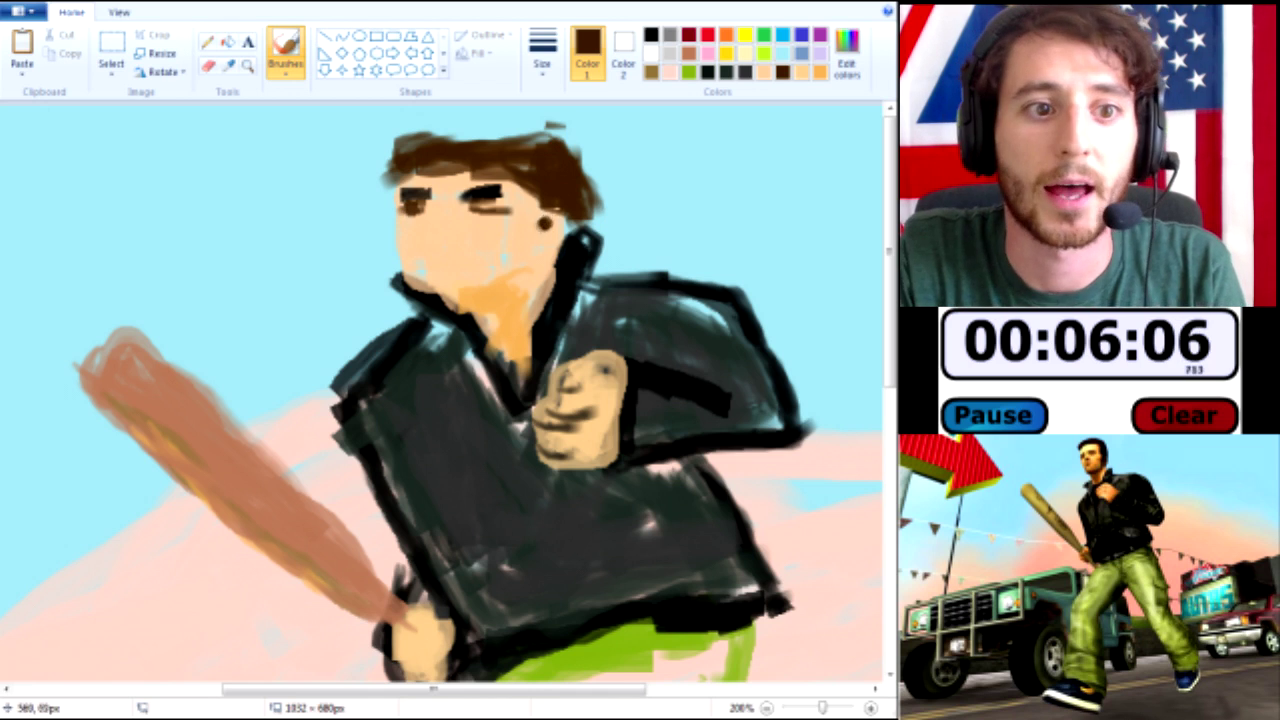
pyautogui.moveTo(447, 252); pyautogui.dragTo(488, 255)
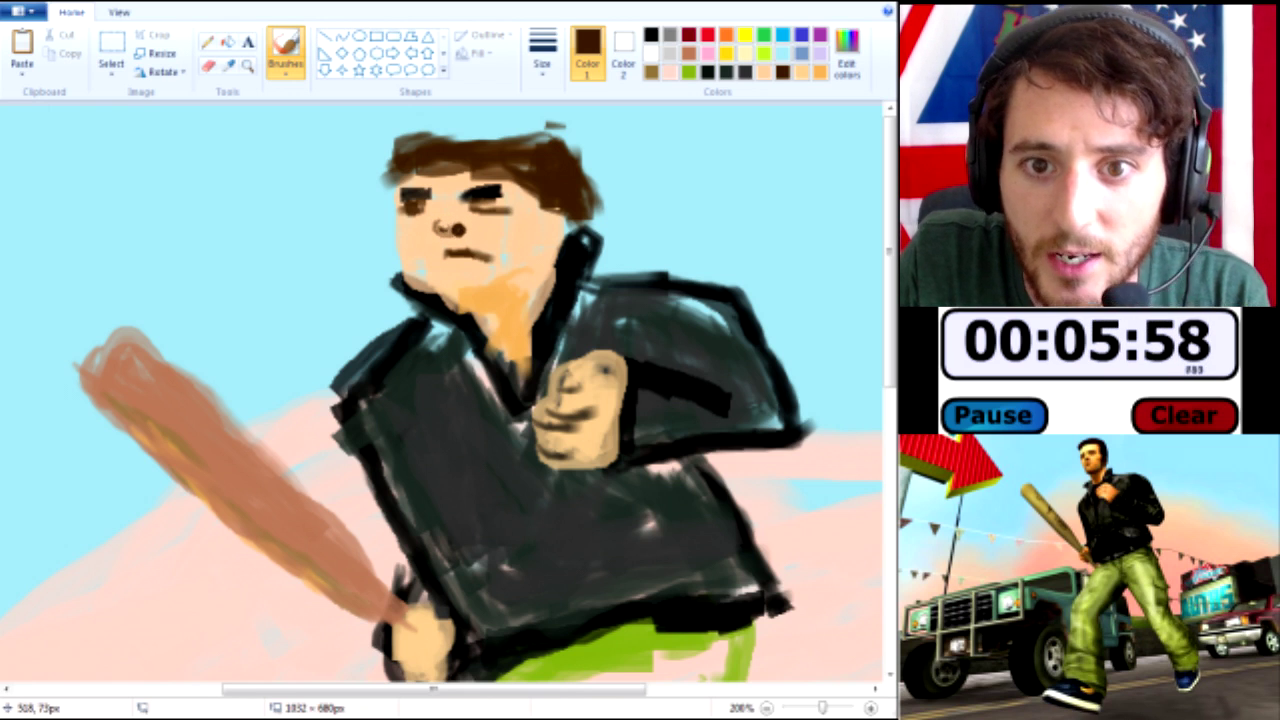
# Zoom back out to 100% and paint black fold lines on the jacket and black outlines around the hair and face.
pyautogui.scroll(-1, 459, 227)
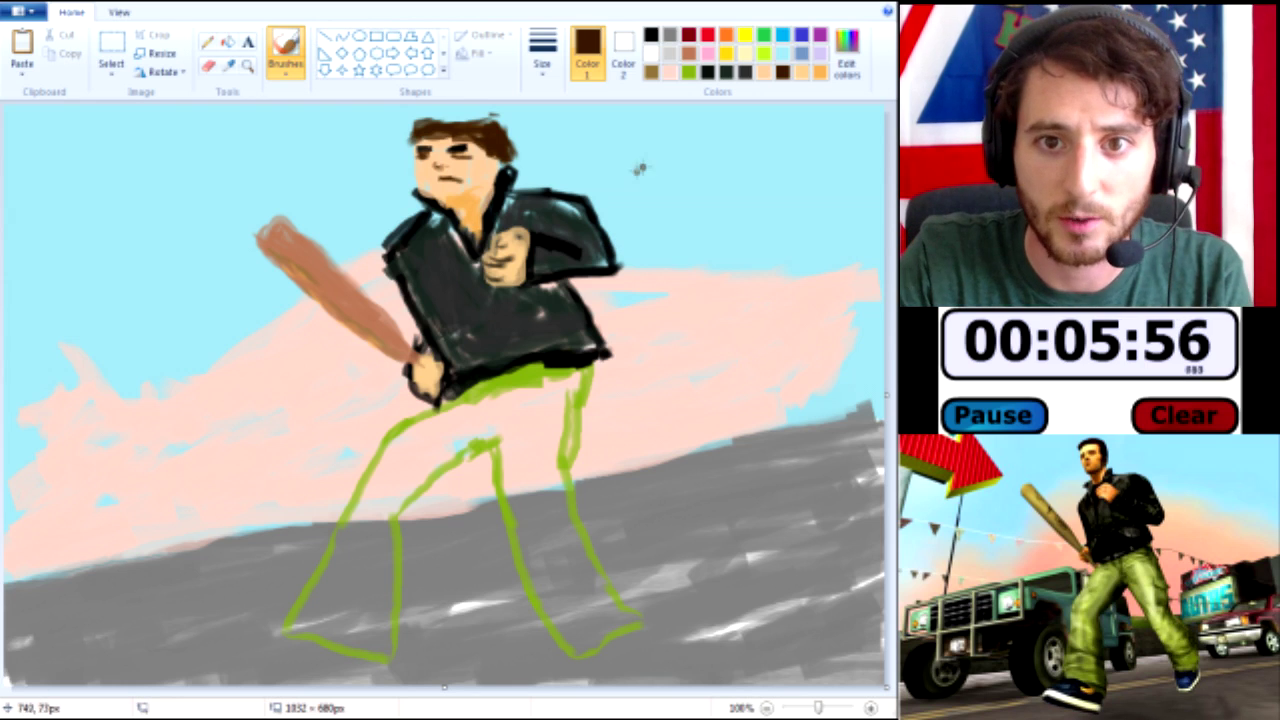
pyautogui.click(651, 35)
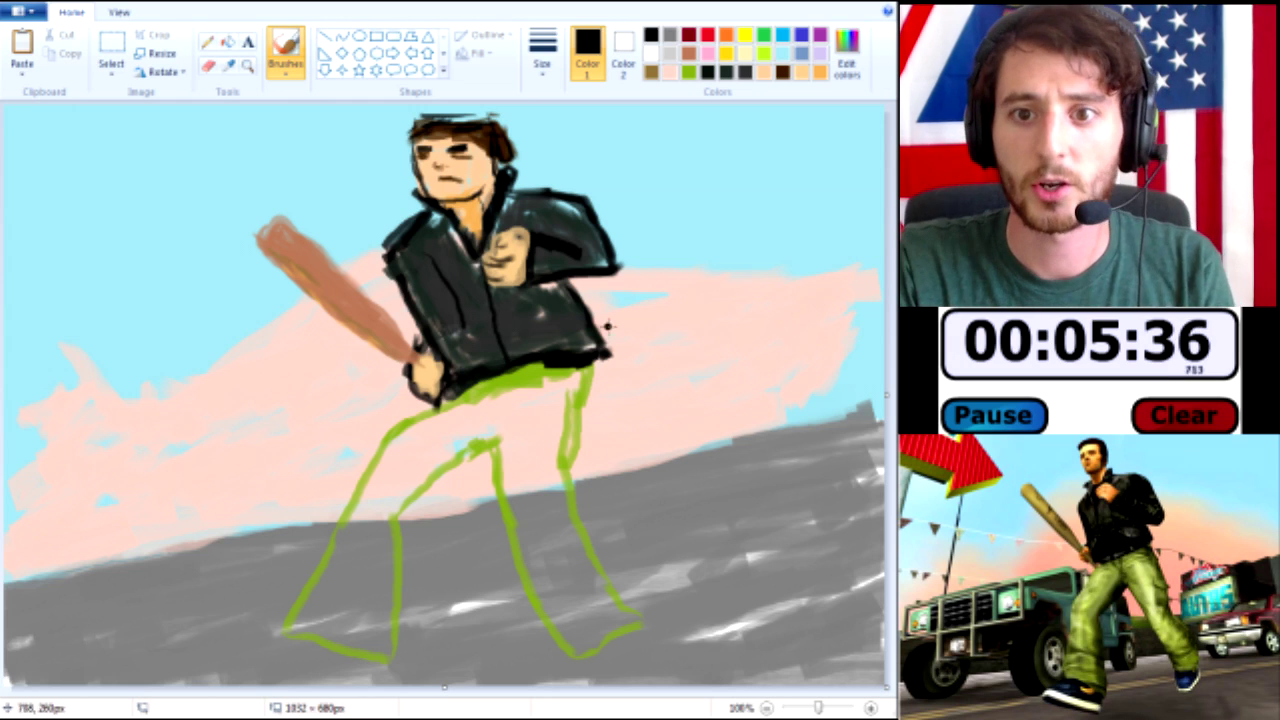
# Fill the left trouser leg with the outline's green, using a thicker brush.
pyautogui.click(689, 72)
pyautogui.moveTo(485, 405)
pyautogui.mouseDown()
pyautogui.moveTo(450, 432)
pyautogui.moveTo(420, 425)
pyautogui.moveTo(440, 425)
pyautogui.mouseUp()
pyautogui.click(285, 50)
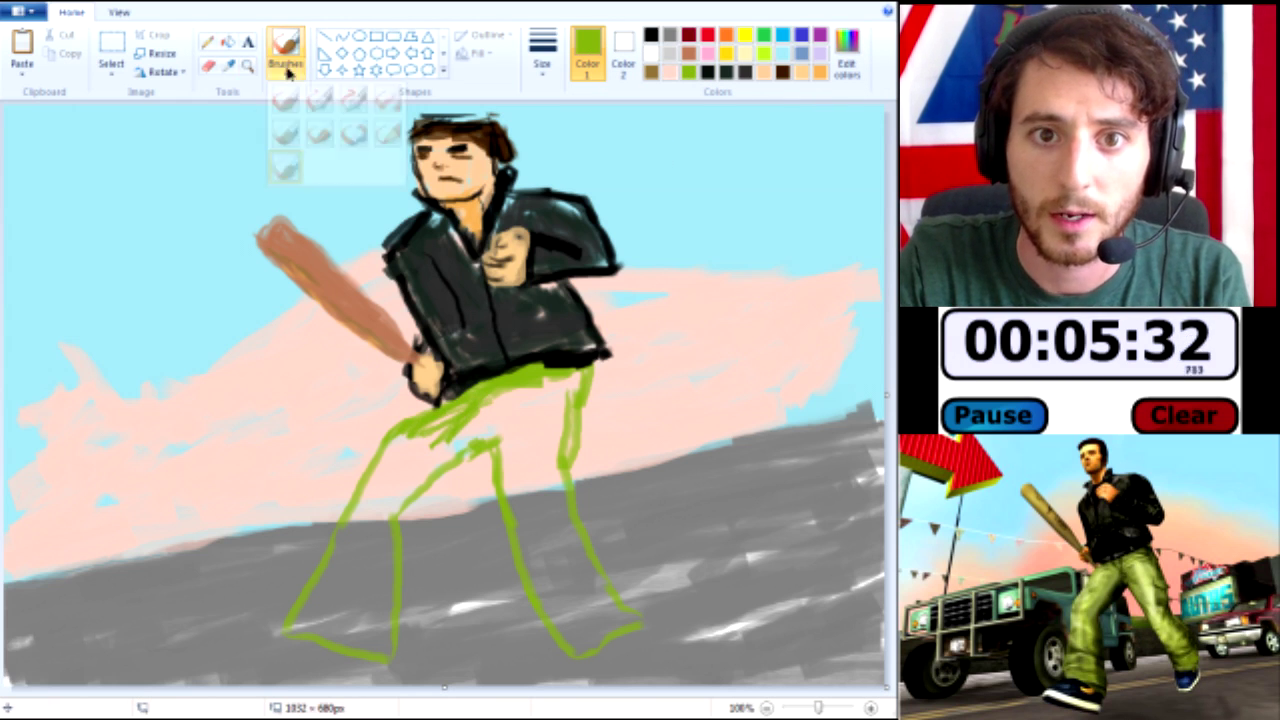
pyautogui.click(542, 55)
pyautogui.click(571, 174)
pyautogui.moveTo(482, 400)
pyautogui.mouseDown()
pyautogui.moveTo(436, 440)
pyautogui.moveTo(501, 398)
pyautogui.moveTo(420, 465)
pyautogui.moveTo(385, 515)
pyautogui.moveTo(376, 508)
pyautogui.moveTo(305, 610)
pyautogui.moveTo(370, 555)
pyautogui.moveTo(362, 600)
pyautogui.moveTo(376, 530)
pyautogui.moveTo(406, 600)
pyautogui.moveTo(415, 526)
pyautogui.moveTo(388, 517)
pyautogui.mouseUp()
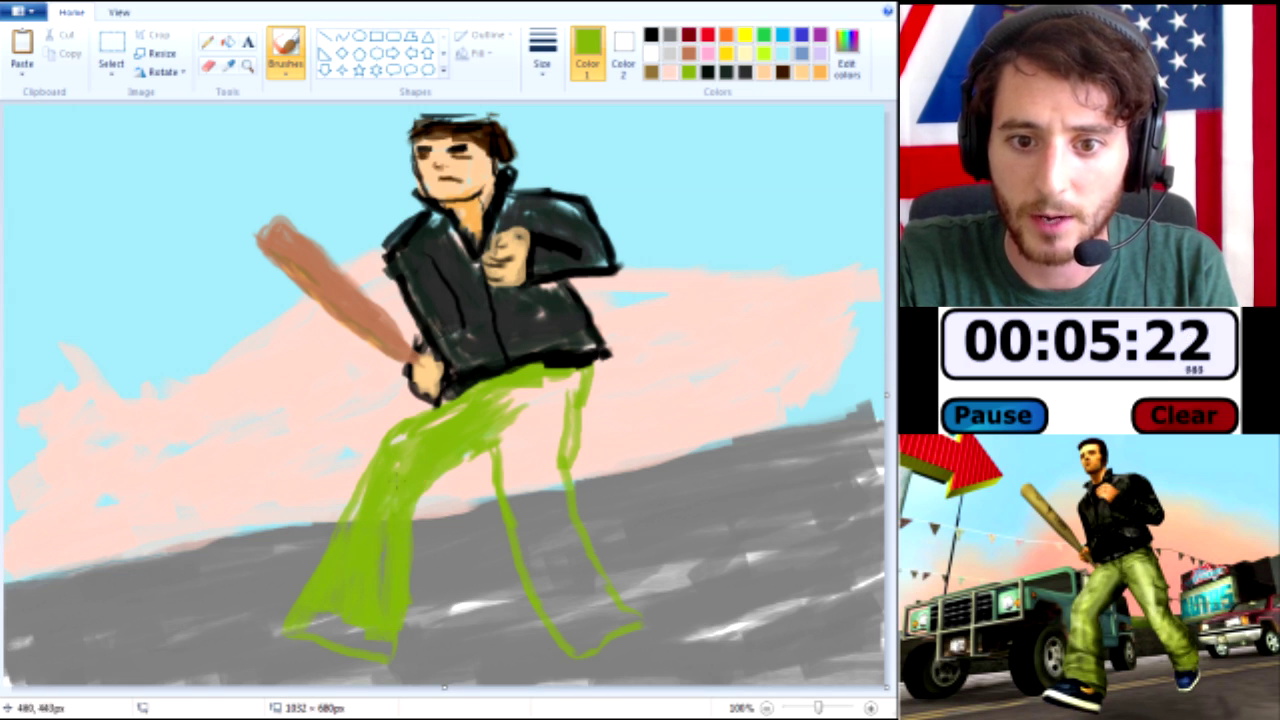
# Fill the right trouser leg and the hip area in the same green, covering the remaining gaps in the trousers.
pyautogui.moveTo(545, 430)
pyautogui.mouseDown()
pyautogui.moveTo(515, 425)
pyautogui.moveTo(560, 395)
pyautogui.moveTo(520, 490)
pyautogui.moveTo(505, 488)
pyautogui.moveTo(550, 530)
pyautogui.moveTo(572, 590)
pyautogui.moveTo(515, 485)
pyautogui.moveTo(542, 563)
pyautogui.mouseUp()
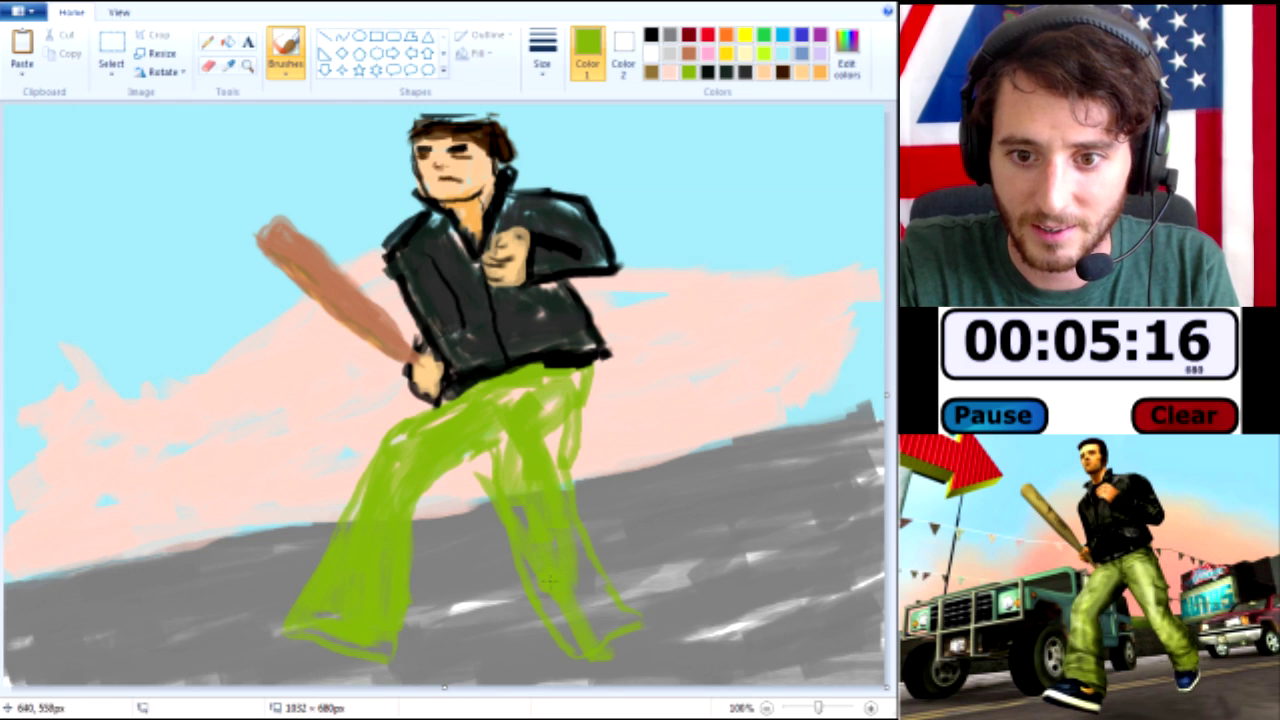
pyautogui.moveTo(577, 627); pyautogui.dragTo(590, 558)
pyautogui.moveTo(560, 482)
pyautogui.mouseDown()
pyautogui.moveTo(555, 408)
pyautogui.moveTo(553, 440)
pyautogui.mouseUp()
pyautogui.moveTo(522, 484)
pyautogui.mouseDown()
pyautogui.moveTo(494, 430)
pyautogui.moveTo(507, 455)
pyautogui.moveTo(510, 432)
pyautogui.mouseUp()
pyautogui.moveTo(500, 392)
pyautogui.mouseDown()
pyautogui.moveTo(546, 383)
pyautogui.moveTo(568, 455)
pyautogui.moveTo(508, 437)
pyautogui.moveTo(412, 440)
pyautogui.moveTo(459, 398)
pyautogui.moveTo(388, 472)
pyautogui.mouseUp()
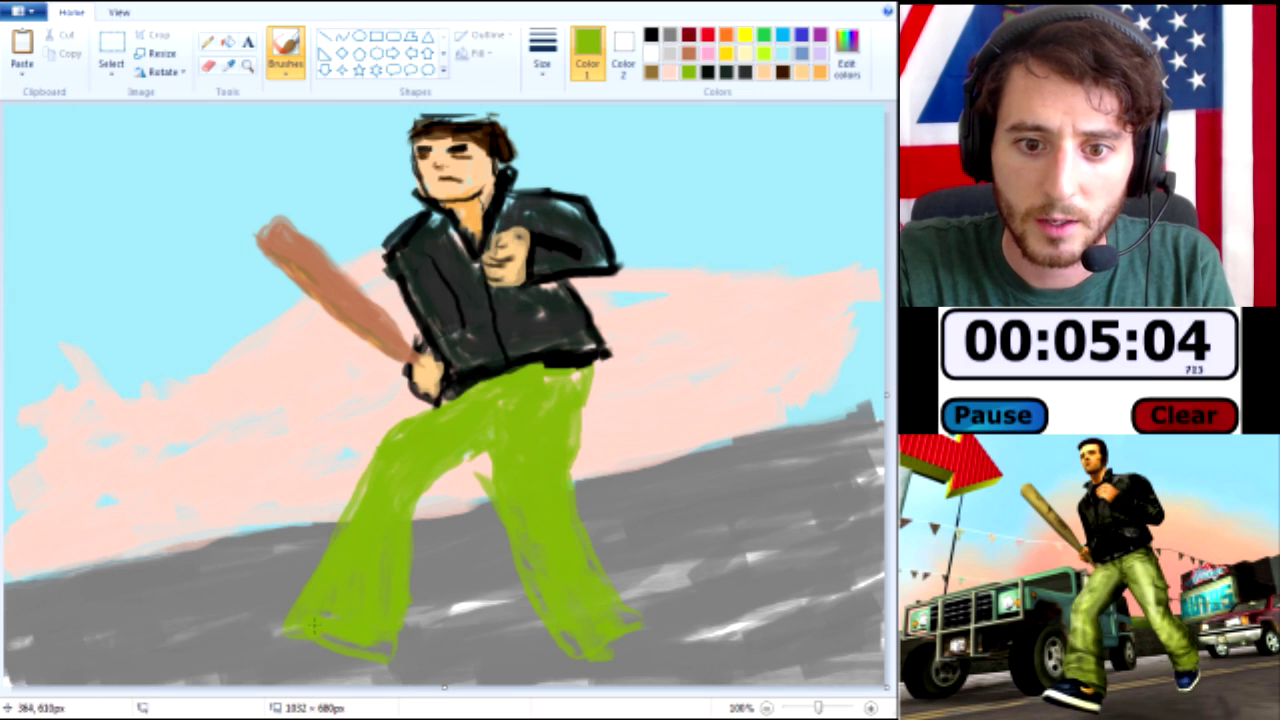
pyautogui.moveTo(566, 372)
pyautogui.mouseDown()
pyautogui.moveTo(573, 387)
pyautogui.moveTo(553, 383)
pyautogui.moveTo(576, 380)
pyautogui.mouseUp()
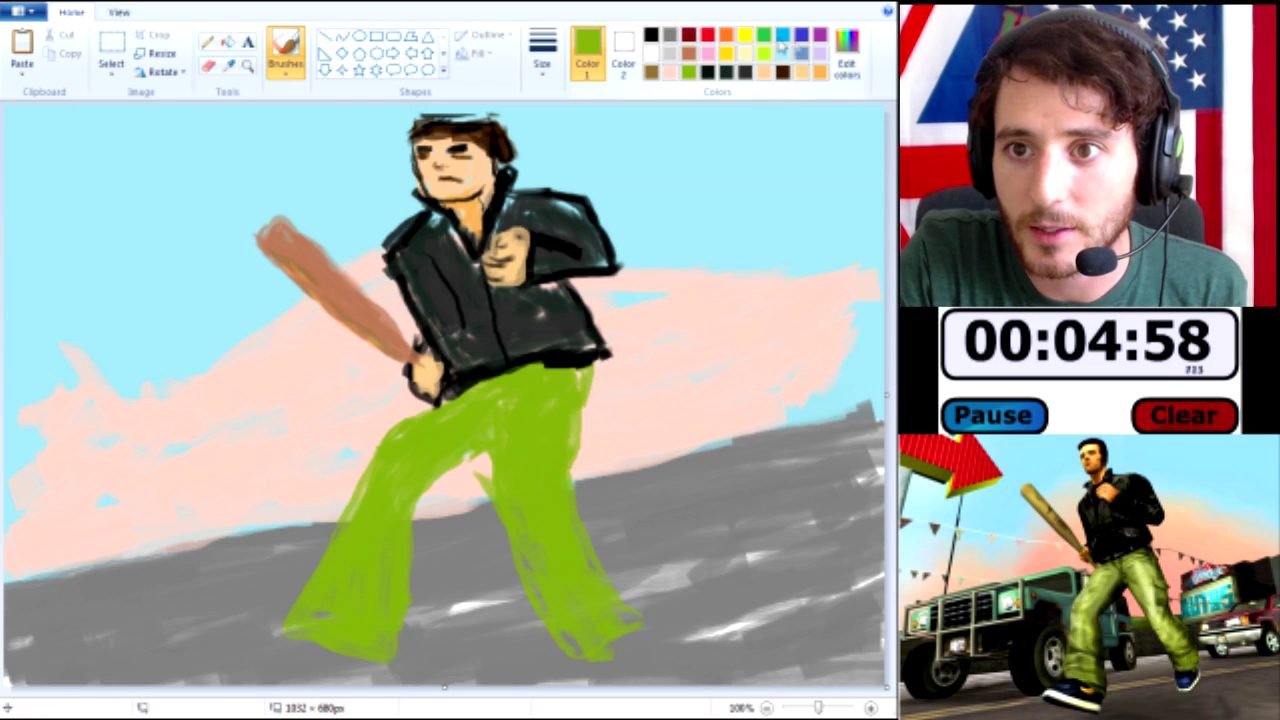
# Mix a lighter green and paint highlights down both trouser legs, undoing the first stroke.
pyautogui.click(850, 60)
pyautogui.moveTo(630, 345); pyautogui.dragTo(634, 328)
pyautogui.click(290, 473)
pyautogui.moveTo(388, 462)
pyautogui.mouseDown()
pyautogui.moveTo(386, 492)
pyautogui.moveTo(395, 480)
pyautogui.moveTo(371, 476)
pyautogui.moveTo(448, 418)
pyautogui.moveTo(434, 437)
pyautogui.mouseUp()
pyautogui.hotkey('ctrl', 'z')
pyautogui.moveTo(505, 482)
pyautogui.mouseDown()
pyautogui.moveTo(533, 416)
pyautogui.moveTo(549, 536)
pyautogui.moveTo(581, 563)
pyautogui.moveTo(584, 594)
pyautogui.mouseUp()
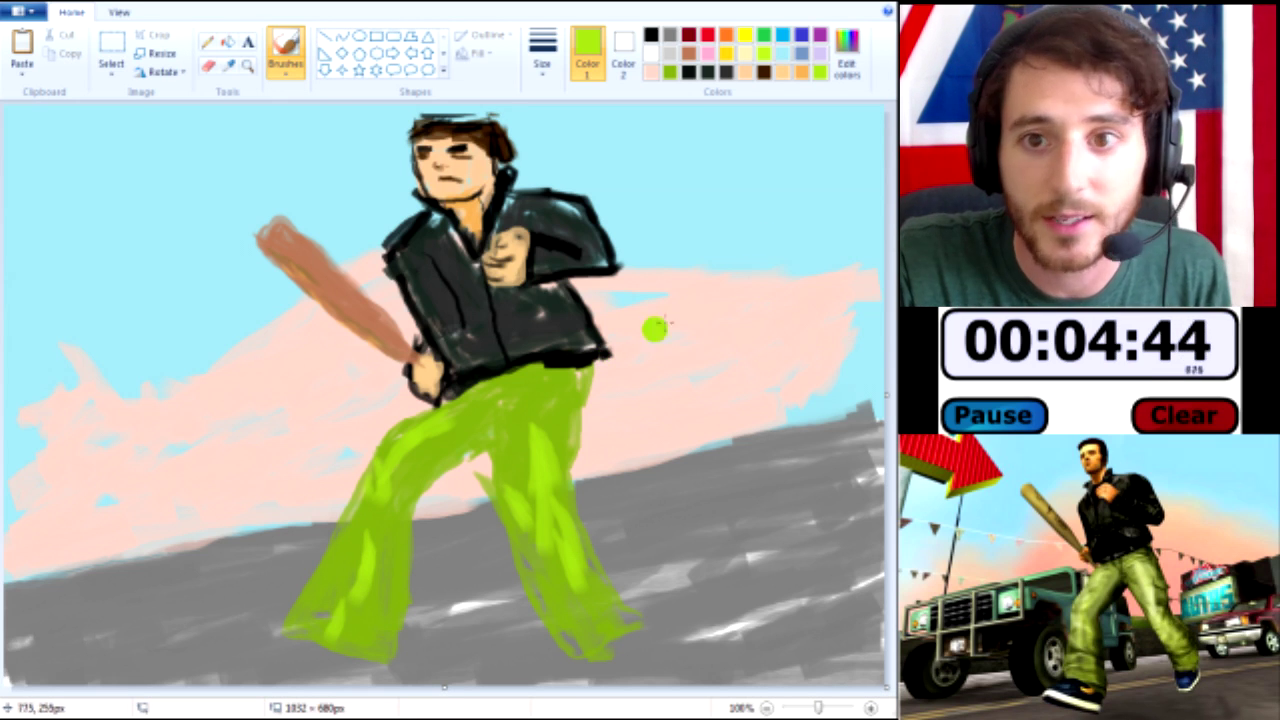
pyautogui.click(727, 72)
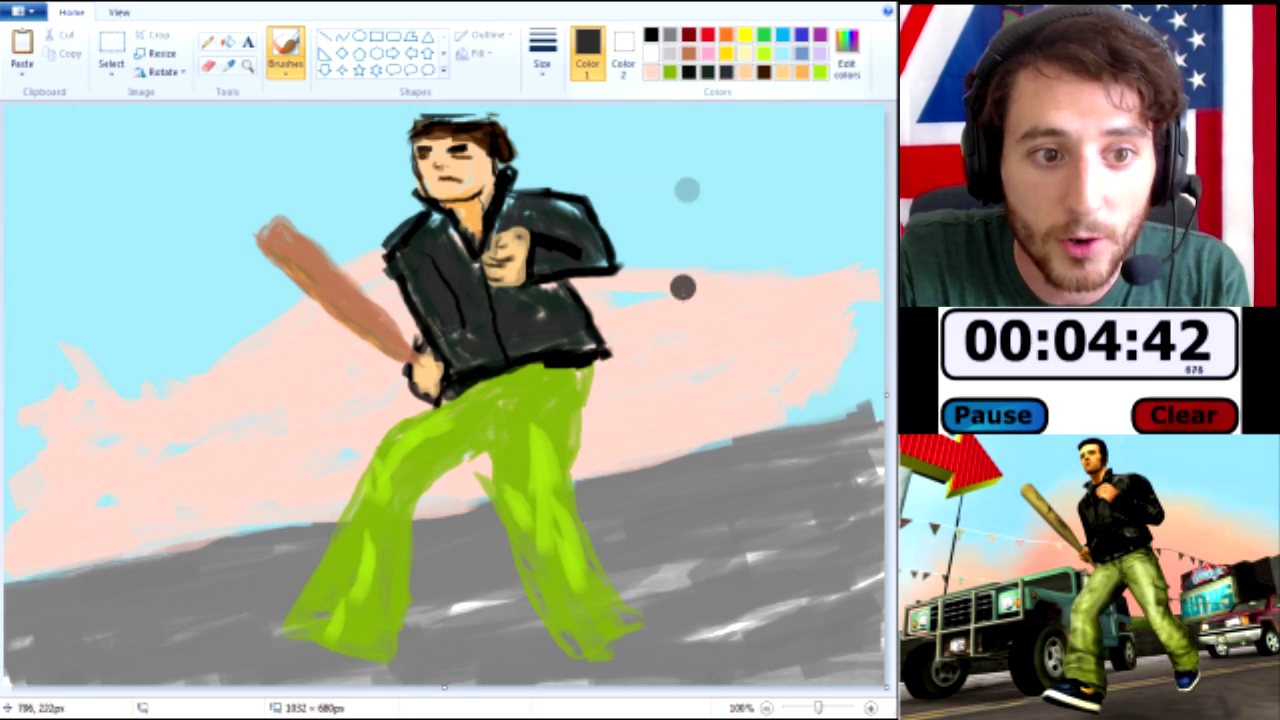
pyautogui.moveTo(605, 645)
pyautogui.mouseDown()
pyautogui.moveTo(628, 650)
pyautogui.moveTo(558, 655)
pyautogui.mouseUp()
pyautogui.hotkey('ctrl', 'z')
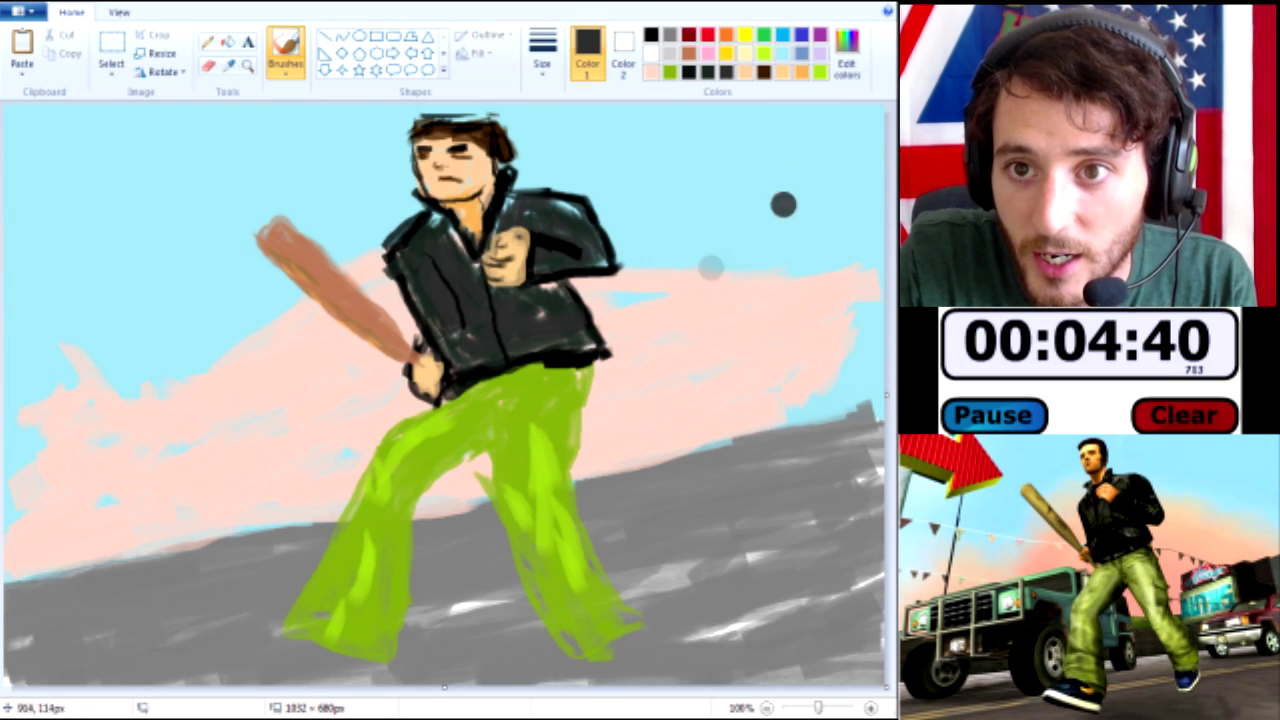
# Choose navy blue (red 0, green 0, blue 128) and paint the shoe below the right trouser leg.
pyautogui.click(854, 50)
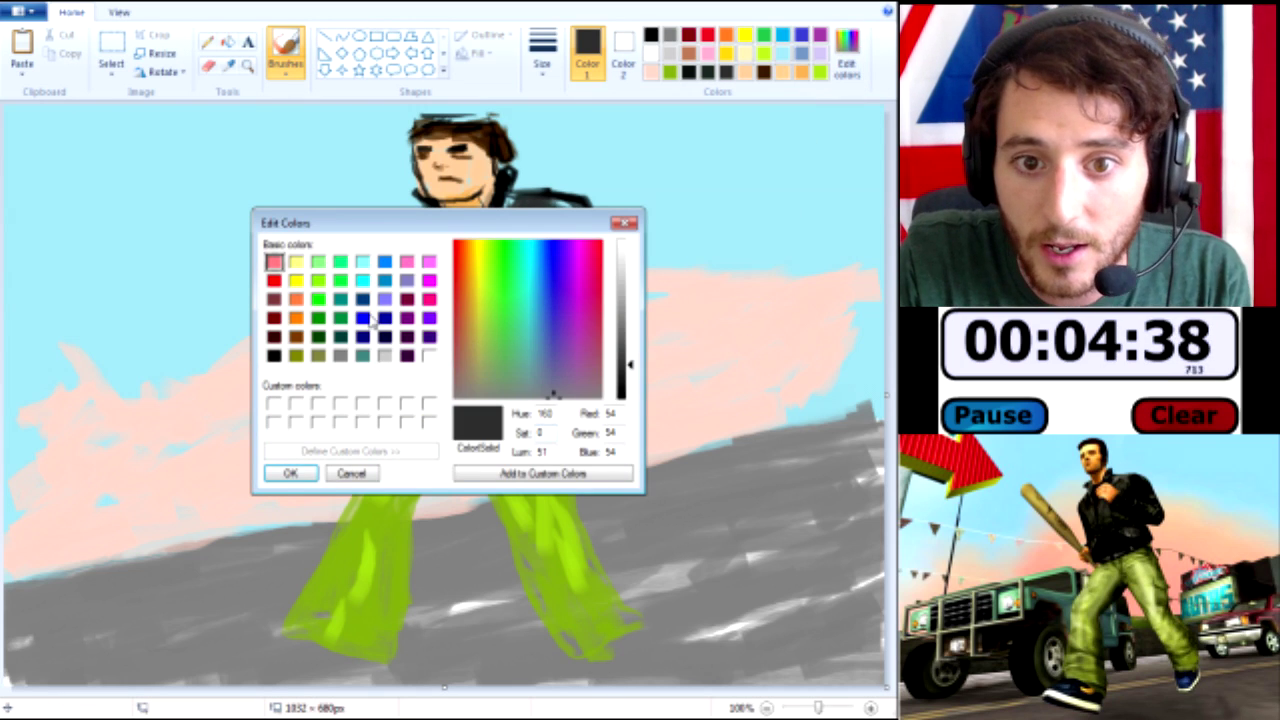
pyautogui.click(364, 337)
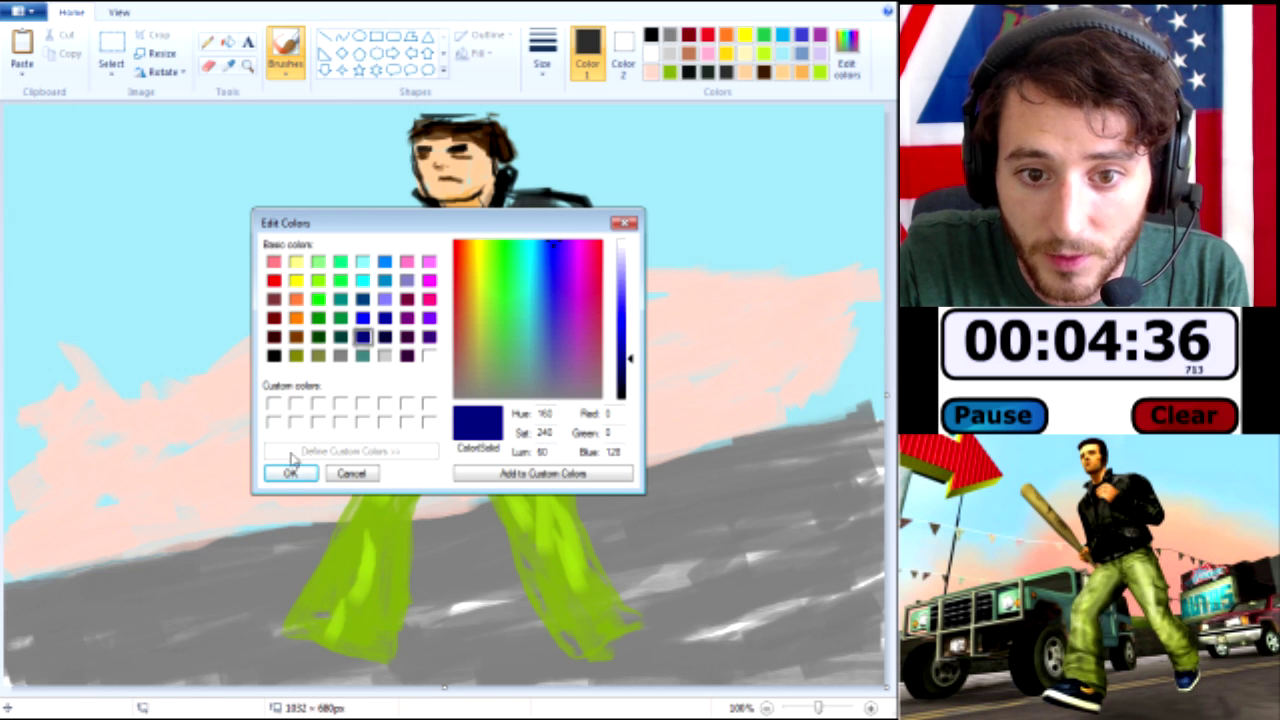
pyautogui.click(290, 473)
pyautogui.moveTo(609, 651)
pyautogui.mouseDown()
pyautogui.moveTo(589, 670)
pyautogui.moveTo(570, 659)
pyautogui.moveTo(620, 670)
pyautogui.moveTo(635, 632)
pyautogui.moveTo(615, 678)
pyautogui.moveTo(591, 657)
pyautogui.moveTo(630, 625)
pyautogui.moveTo(566, 657)
pyautogui.moveTo(625, 632)
pyautogui.mouseUp()
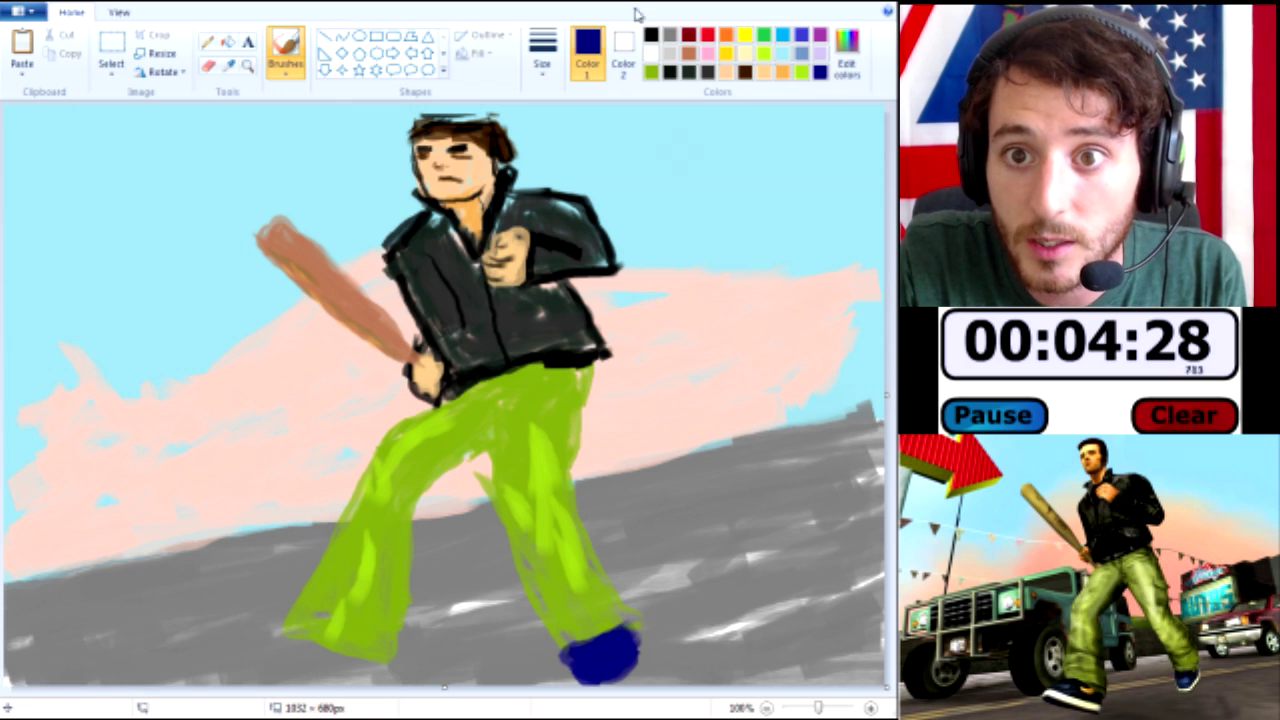
# Outline the right shoe's sole in white and add small lace marks with a finer brush.
pyautogui.click(652, 54)
pyautogui.click(534, 78)
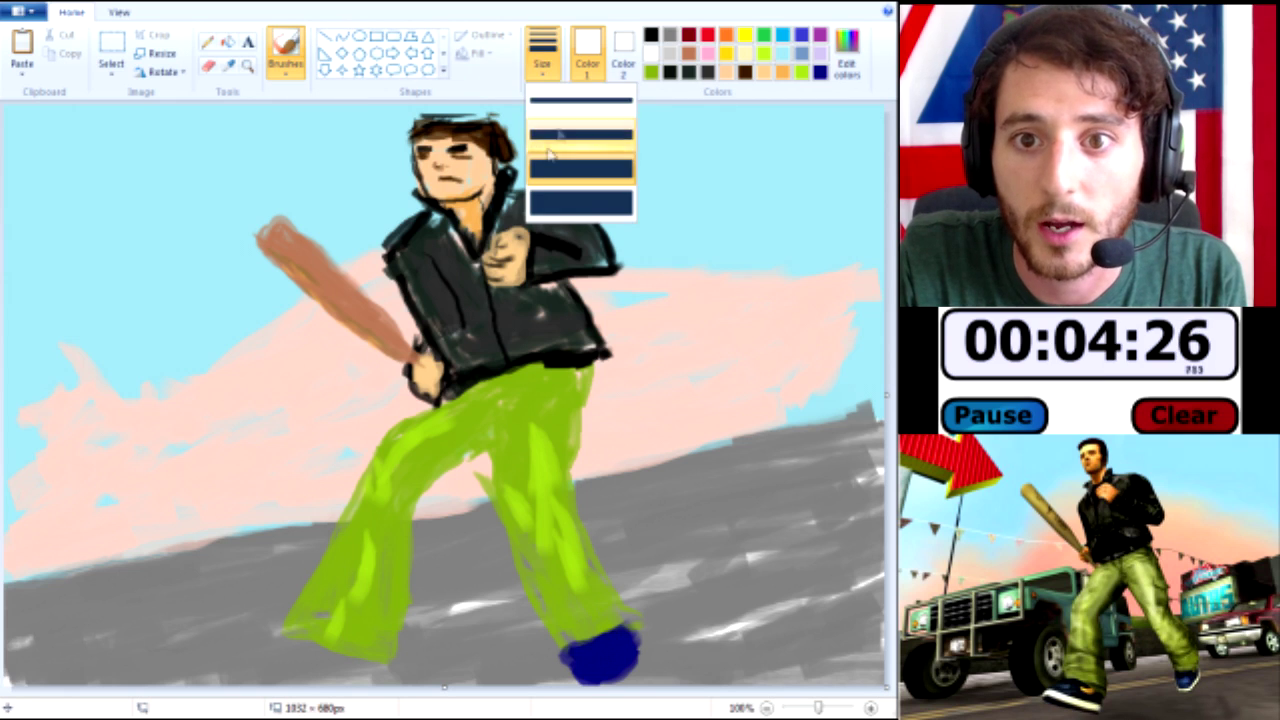
pyautogui.click(560, 104)
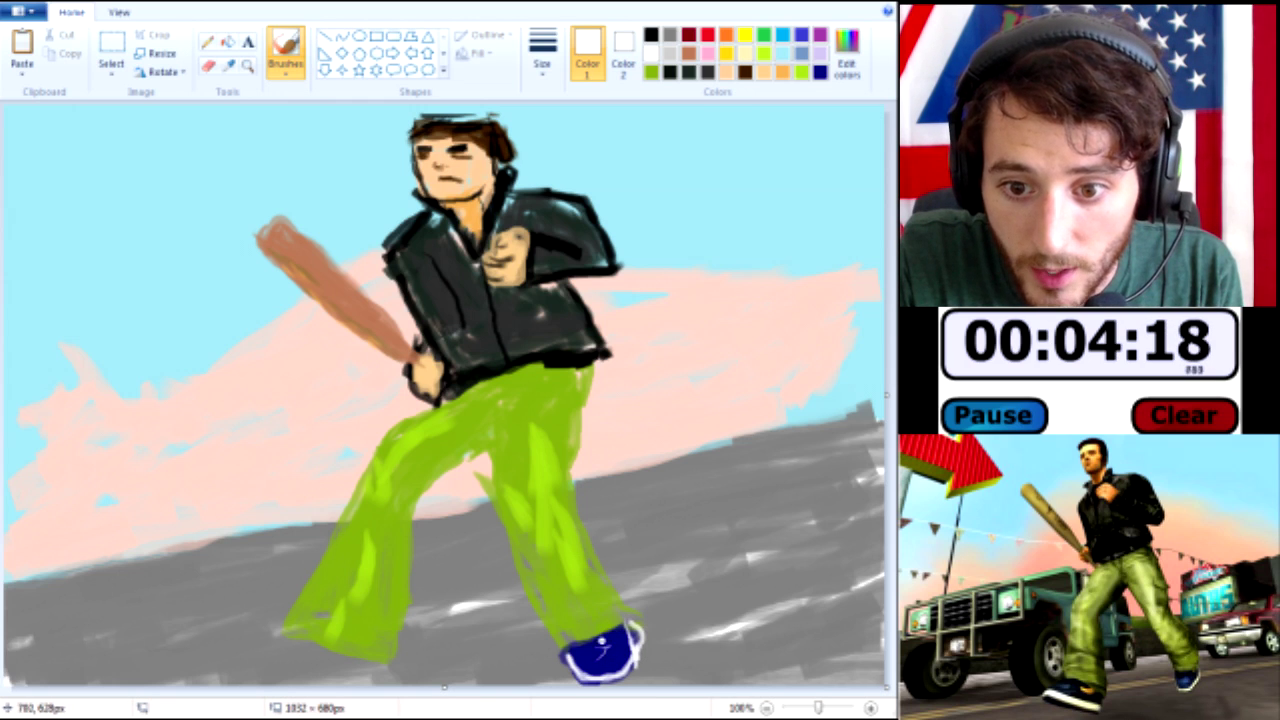
# Outline the left shoe in navy blue with a fine brush, and fill it in with a thicker one.
pyautogui.click(820, 72)
pyautogui.click(338, 622)
pyautogui.click(354, 652)
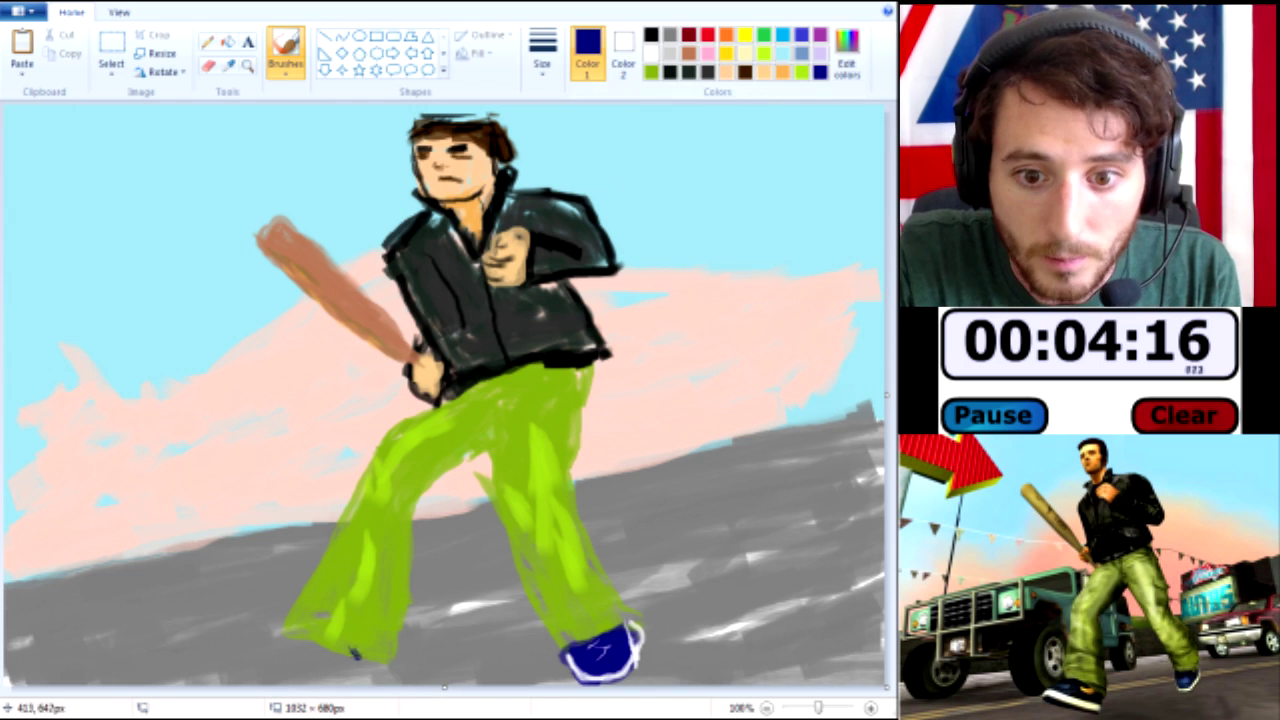
pyautogui.moveTo(354, 652); pyautogui.dragTo(357, 658)
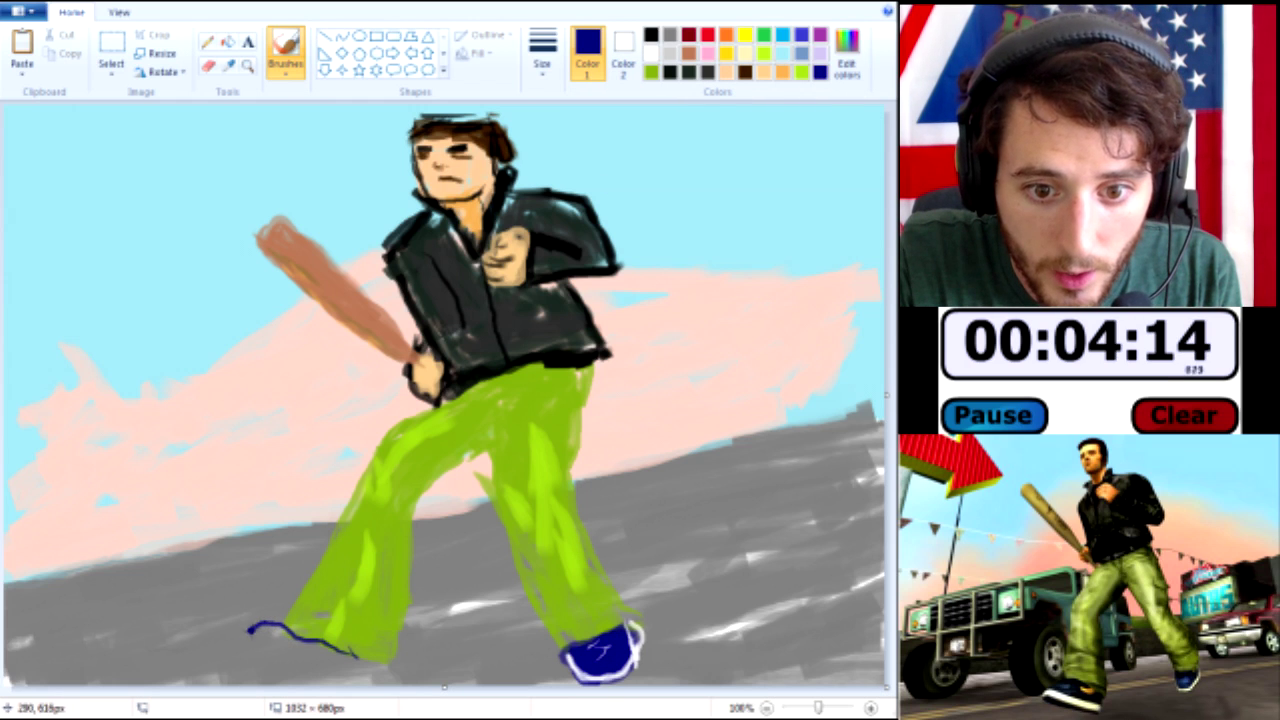
pyautogui.moveTo(255, 646)
pyautogui.mouseDown()
pyautogui.moveTo(388, 668)
pyautogui.moveTo(328, 645)
pyautogui.mouseUp()
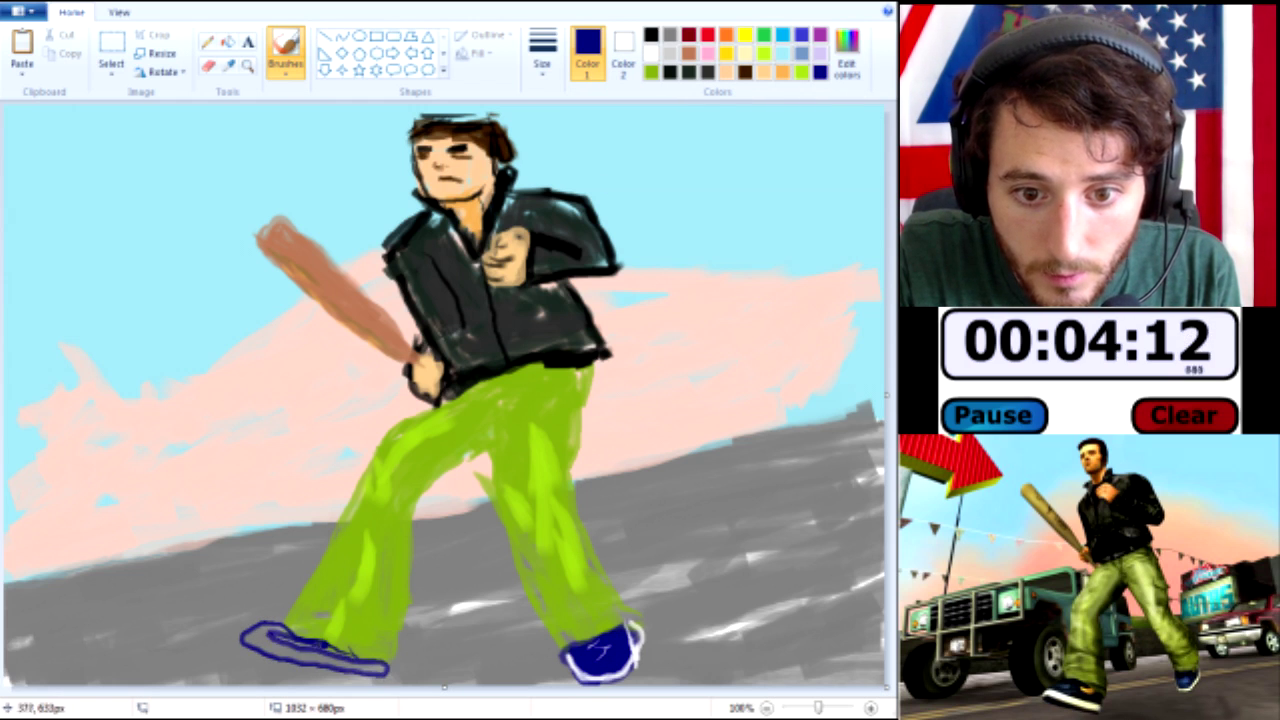
pyautogui.click(542, 55)
pyautogui.click(580, 186)
pyautogui.moveTo(318, 626)
pyautogui.mouseDown()
pyautogui.moveTo(269, 638)
pyautogui.moveTo(318, 650)
pyautogui.moveTo(248, 633)
pyautogui.moveTo(339, 659)
pyautogui.moveTo(269, 630)
pyautogui.moveTo(385, 657)
pyautogui.moveTo(342, 659)
pyautogui.moveTo(321, 652)
pyautogui.moveTo(373, 663)
pyautogui.mouseUp()
# Paint the sole edge and stripe details on the left shoe in white with a finer brush.
pyautogui.click(651, 53)
pyautogui.click(542, 55)
pyautogui.click(553, 121)
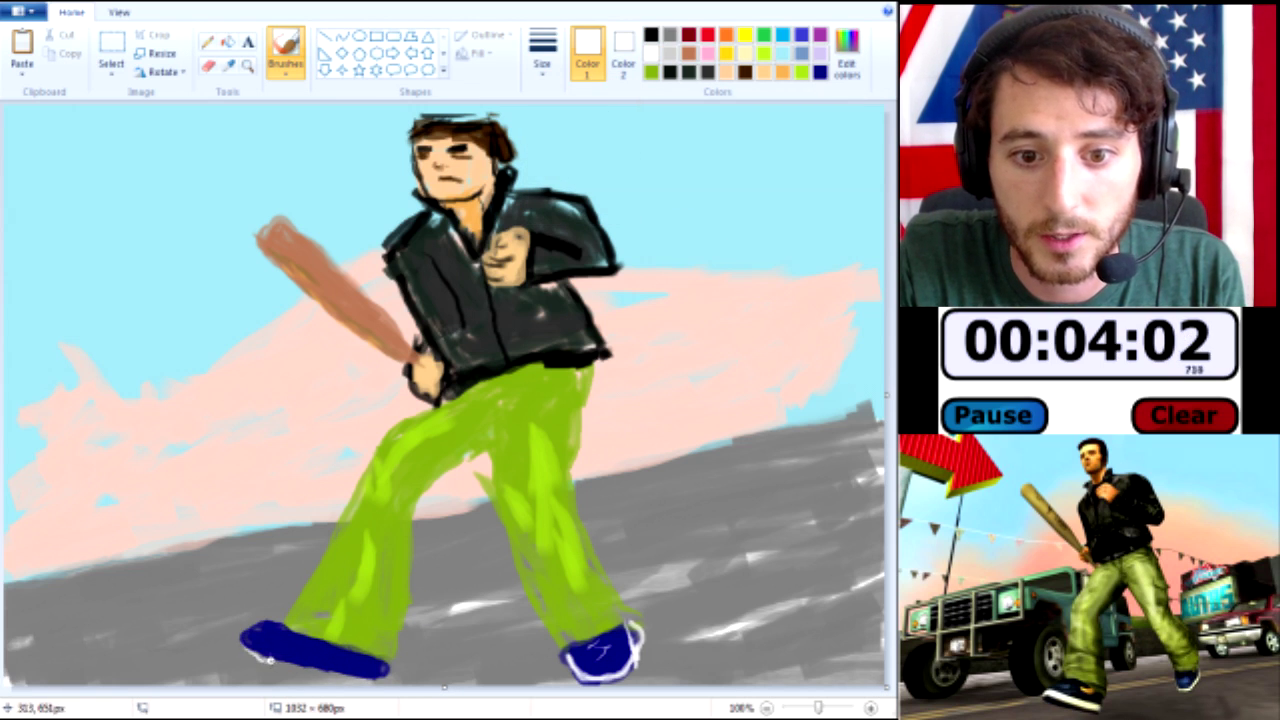
pyautogui.moveTo(245, 638)
pyautogui.mouseDown()
pyautogui.moveTo(328, 668)
pyautogui.moveTo(376, 670)
pyautogui.mouseUp()
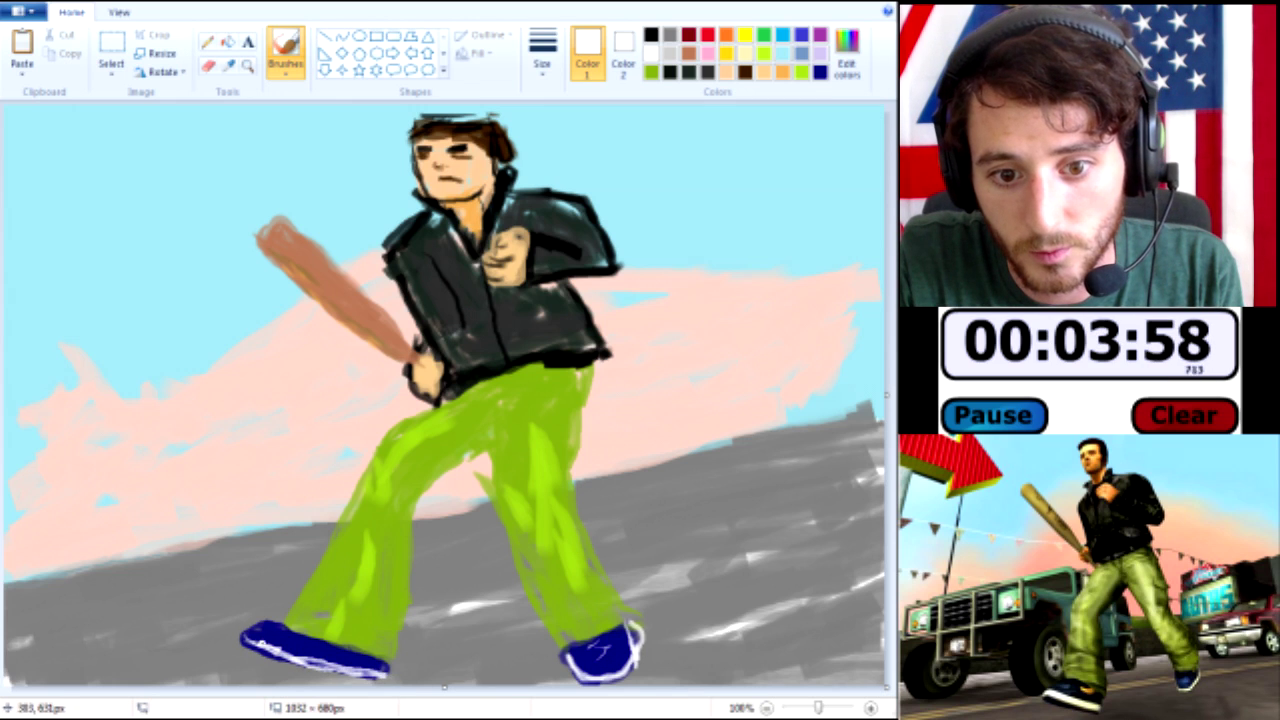
pyautogui.moveTo(272, 641)
pyautogui.mouseDown()
pyautogui.moveTo(334, 659)
pyautogui.moveTo(292, 629)
pyautogui.mouseUp()
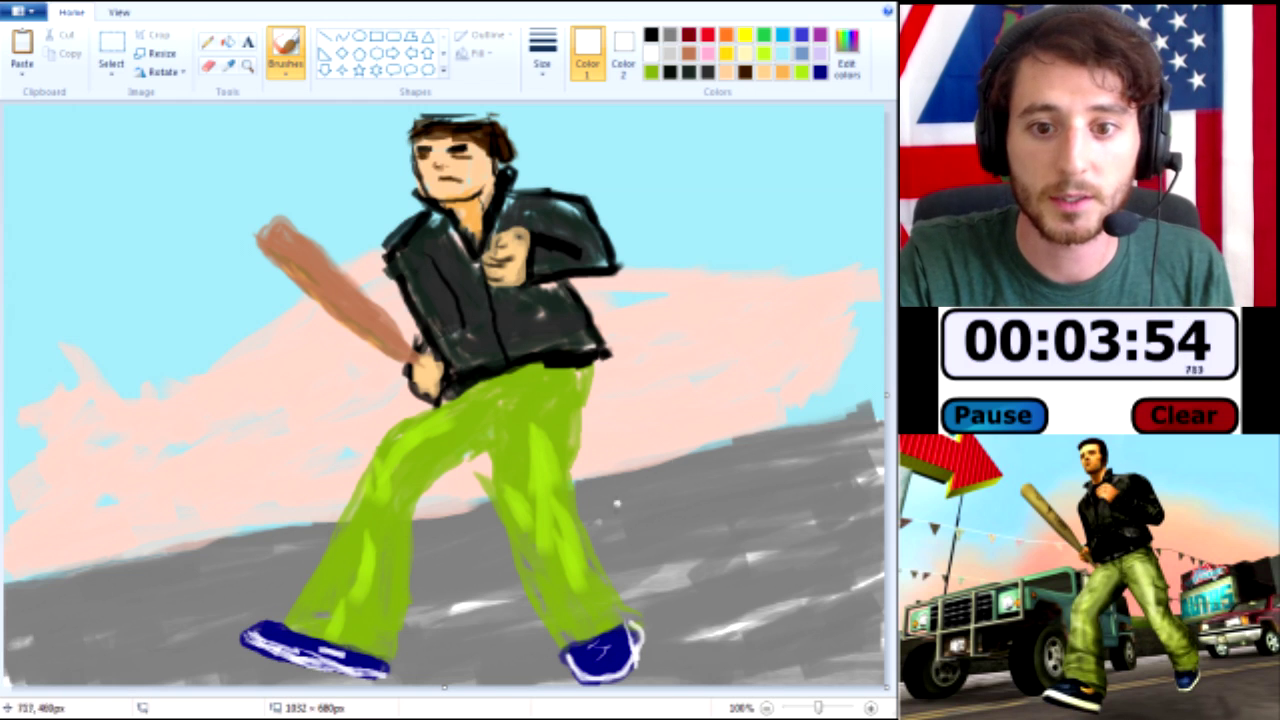
# Add thin white crease highlights at the knees, thighs and crotch of the green trousers.
pyautogui.moveTo(361, 470); pyautogui.dragTo(496, 421)
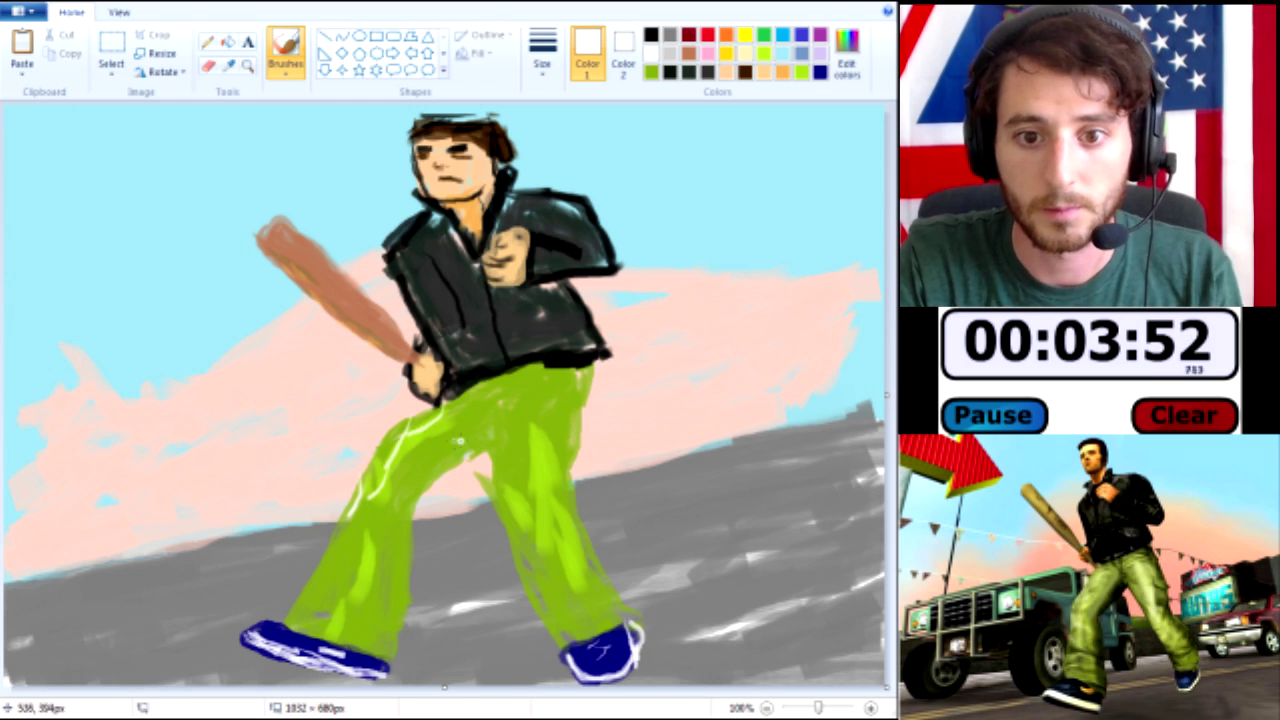
pyautogui.moveTo(412, 450); pyautogui.dragTo(423, 436)
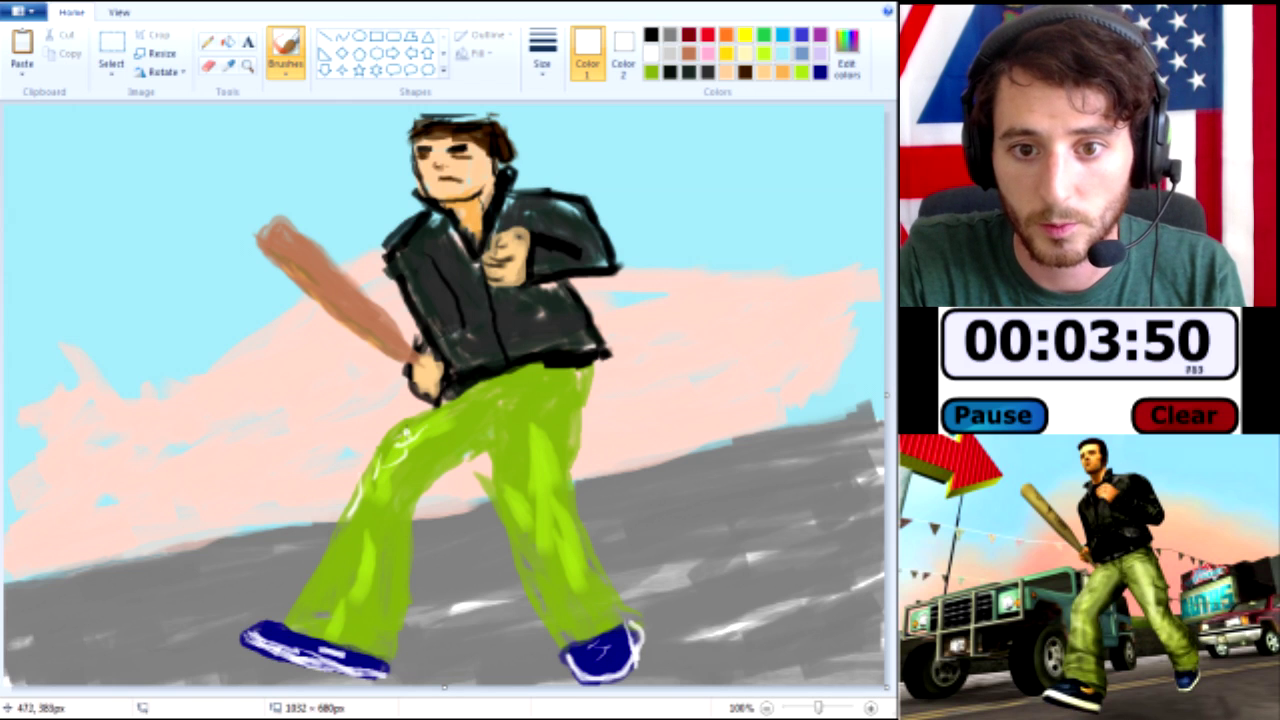
pyautogui.moveTo(359, 502); pyautogui.dragTo(345, 521)
pyautogui.moveTo(518, 480)
pyautogui.mouseDown()
pyautogui.moveTo(540, 515)
pyautogui.moveTo(558, 476)
pyautogui.mouseUp()
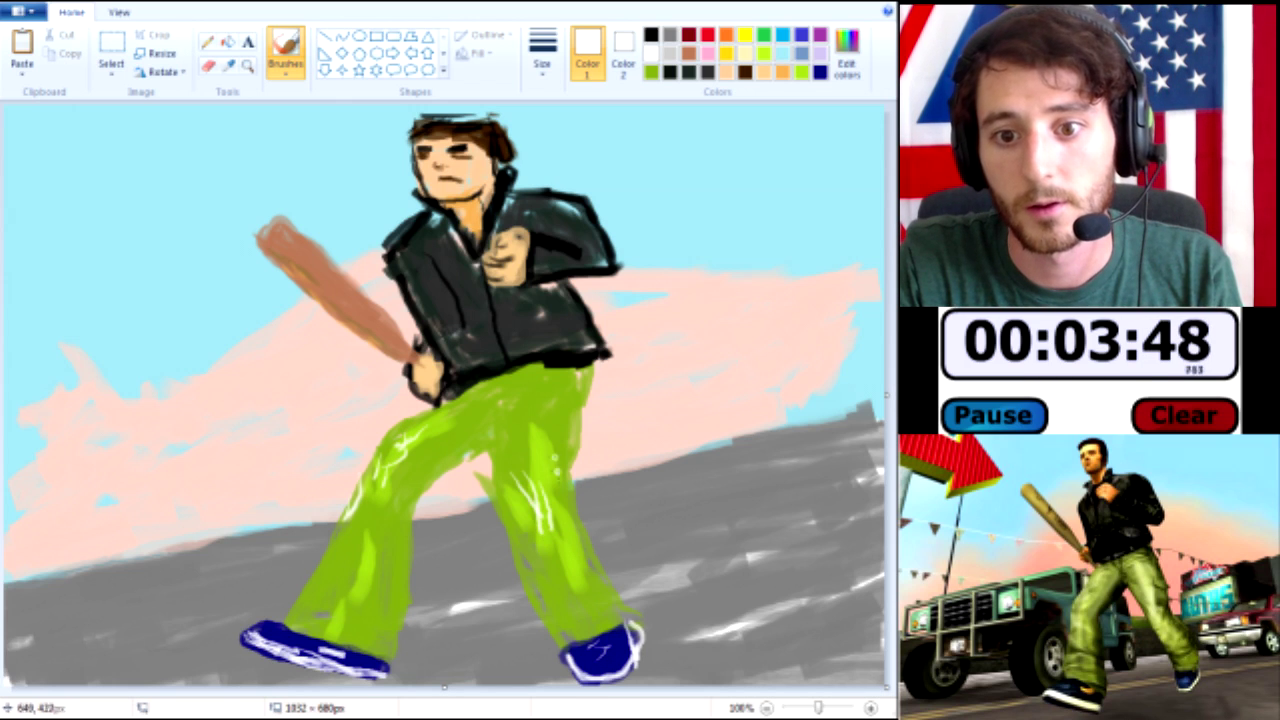
pyautogui.moveTo(567, 410); pyautogui.dragTo(550, 512)
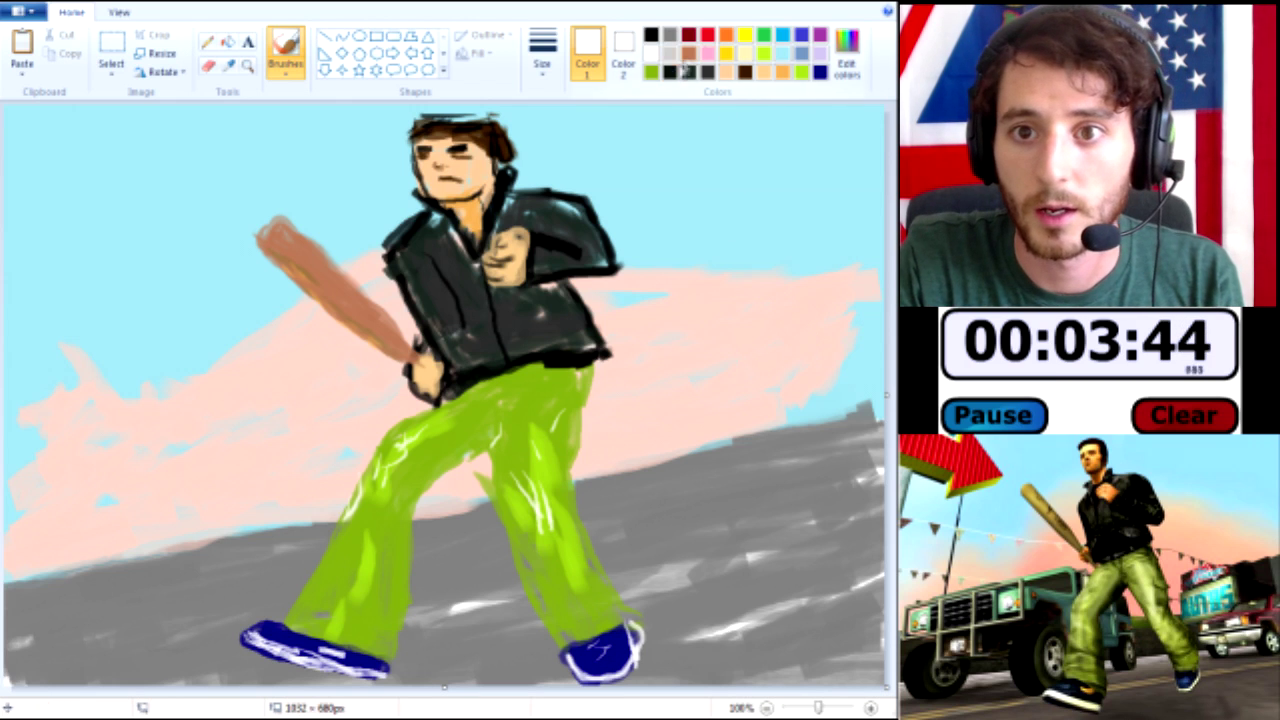
# Mix a darker shade of the trouser green and paint creases at the crotch and outlines along both legs.
pyautogui.click(623, 50)
pyautogui.click(651, 71)
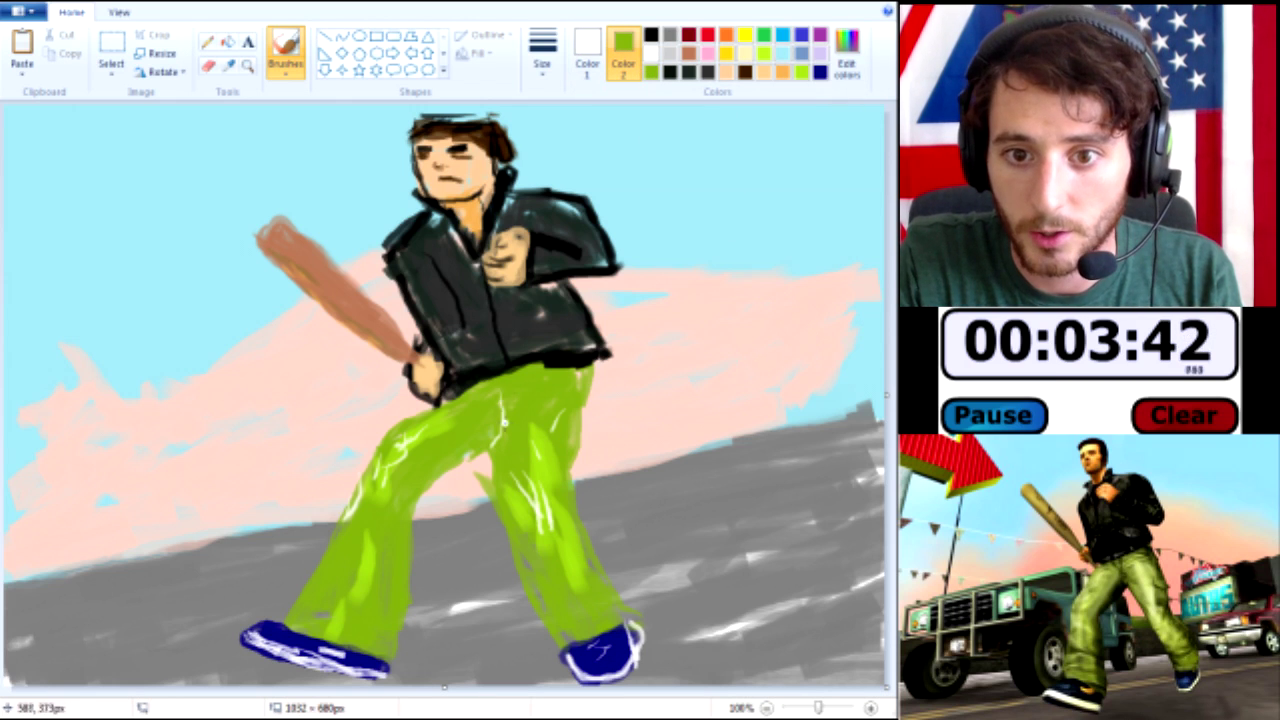
pyautogui.click(587, 50)
pyautogui.click(651, 71)
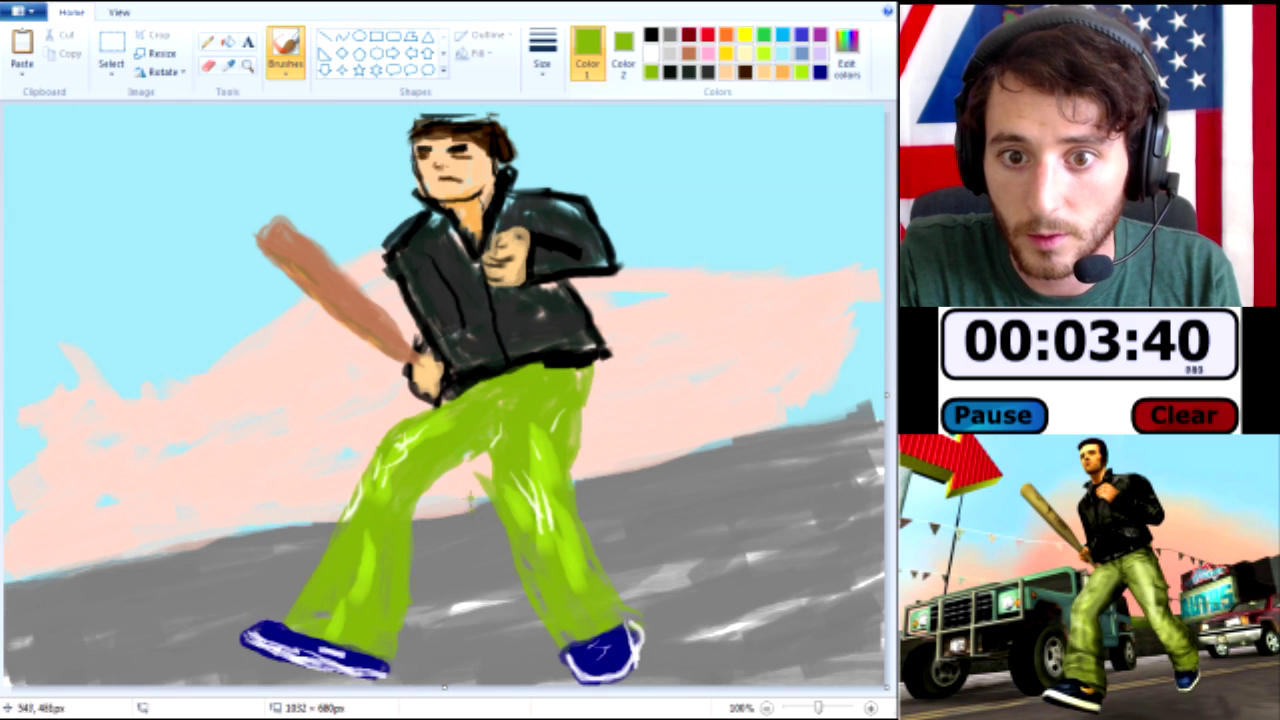
pyautogui.click(847, 55)
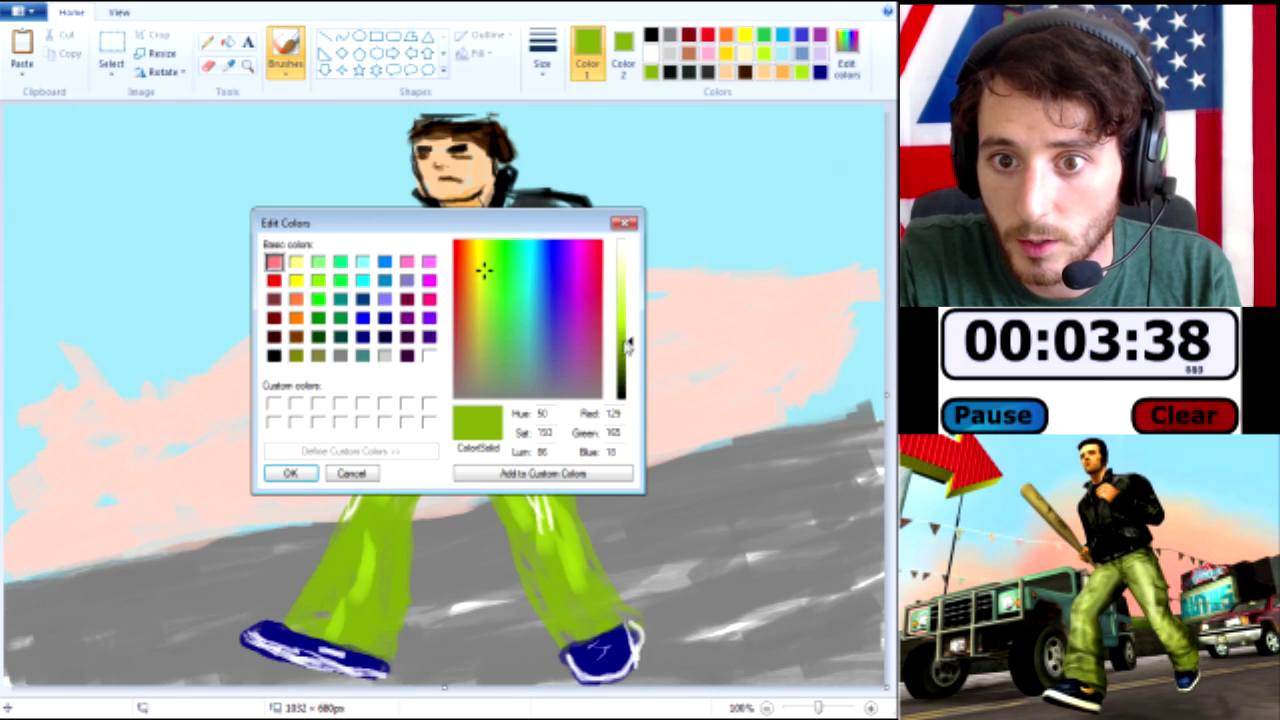
pyautogui.click(632, 363)
pyautogui.click(290, 474)
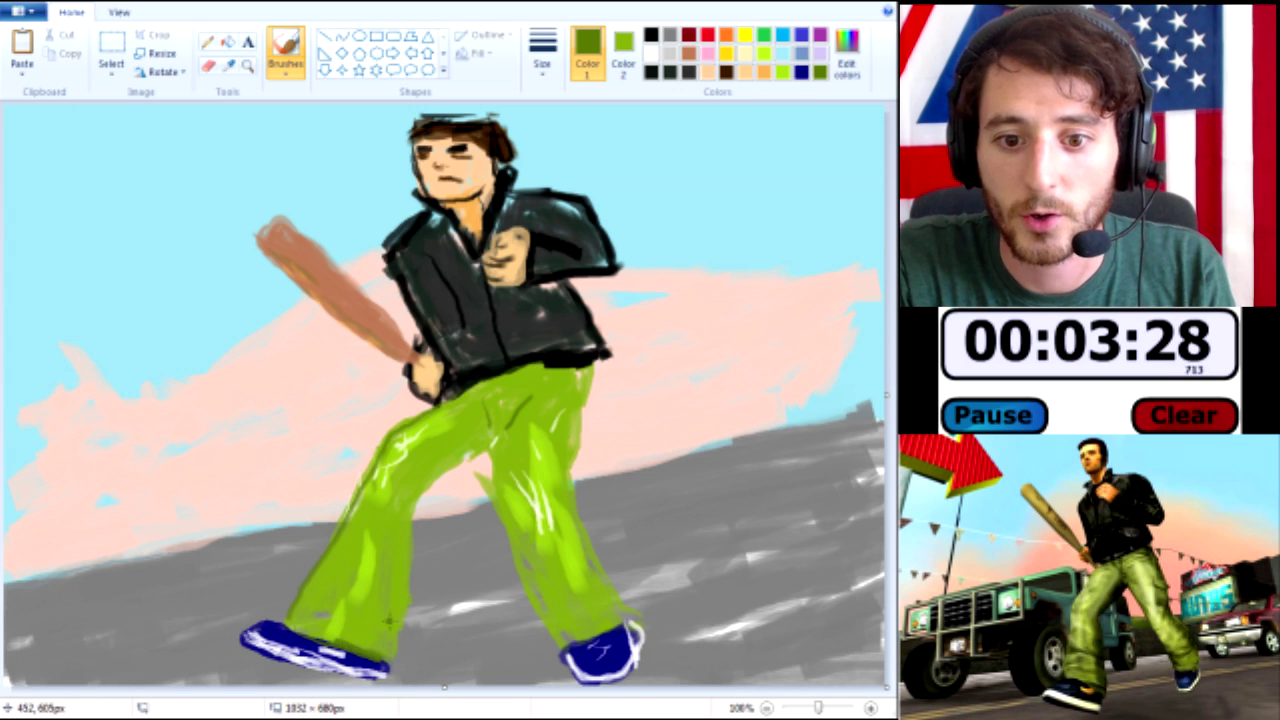
pyautogui.moveTo(413, 527)
pyautogui.mouseDown()
pyautogui.moveTo(444, 472)
pyautogui.moveTo(484, 456)
pyautogui.moveTo(566, 634)
pyautogui.mouseUp()
pyautogui.moveTo(591, 379)
pyautogui.mouseDown()
pyautogui.moveTo(579, 469)
pyautogui.moveTo(620, 618)
pyautogui.mouseUp()
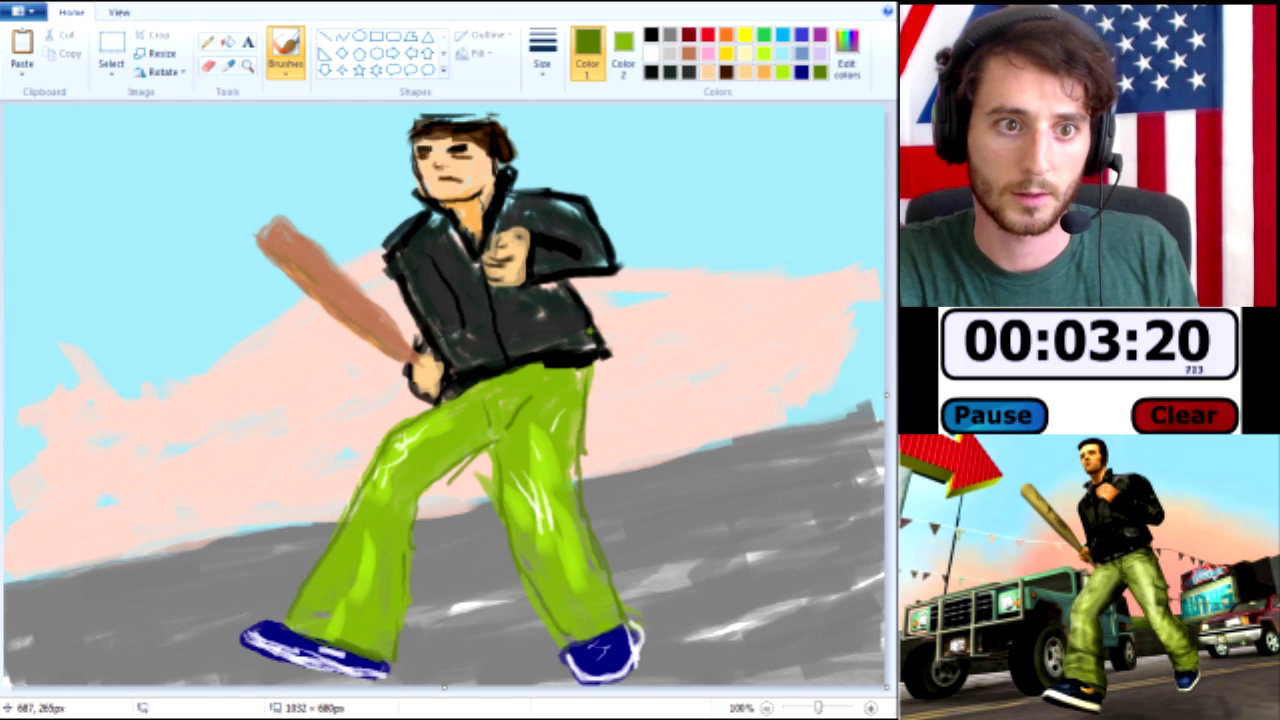
# Extend and widen the tip of the baseball bat in reddish brown.
pyautogui.click(707, 73)
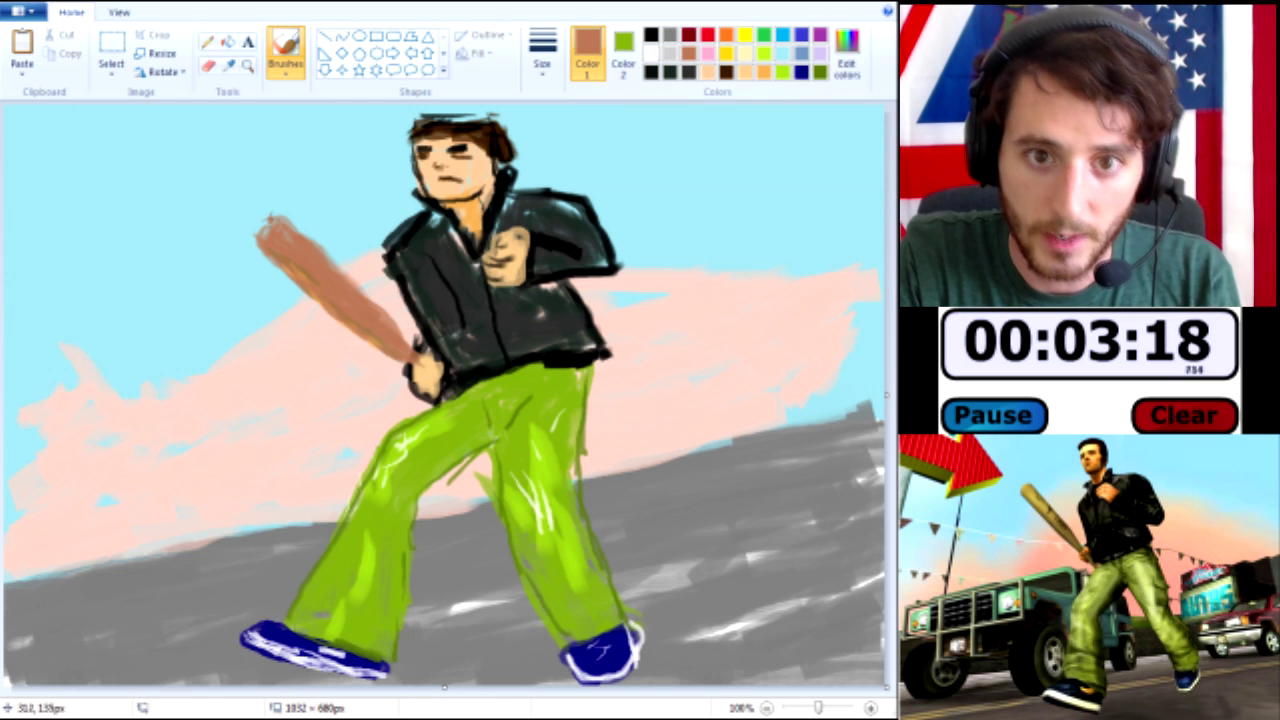
pyautogui.moveTo(243, 232); pyautogui.dragTo(265, 208)
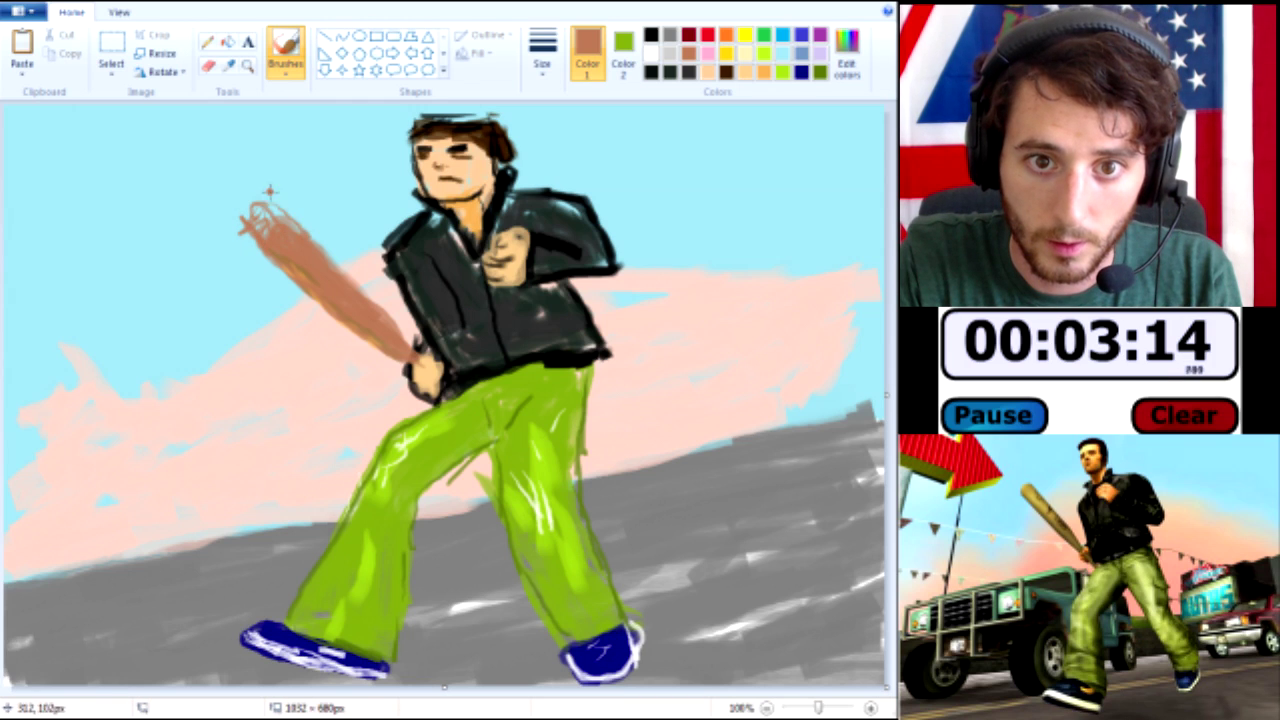
pyautogui.moveTo(244, 197); pyautogui.dragTo(282, 210)
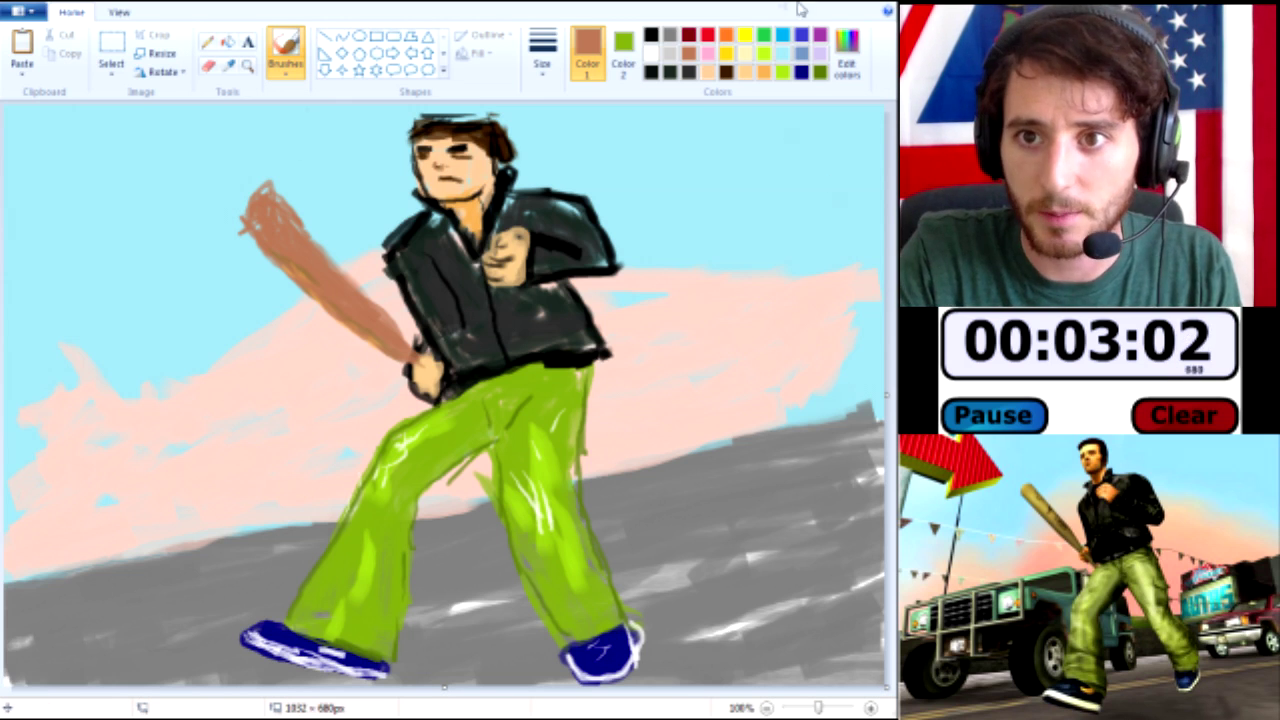
# Mix a dark teal custom colour with Red 35, Green 143 and Blue 171.
pyautogui.click(785, 55)
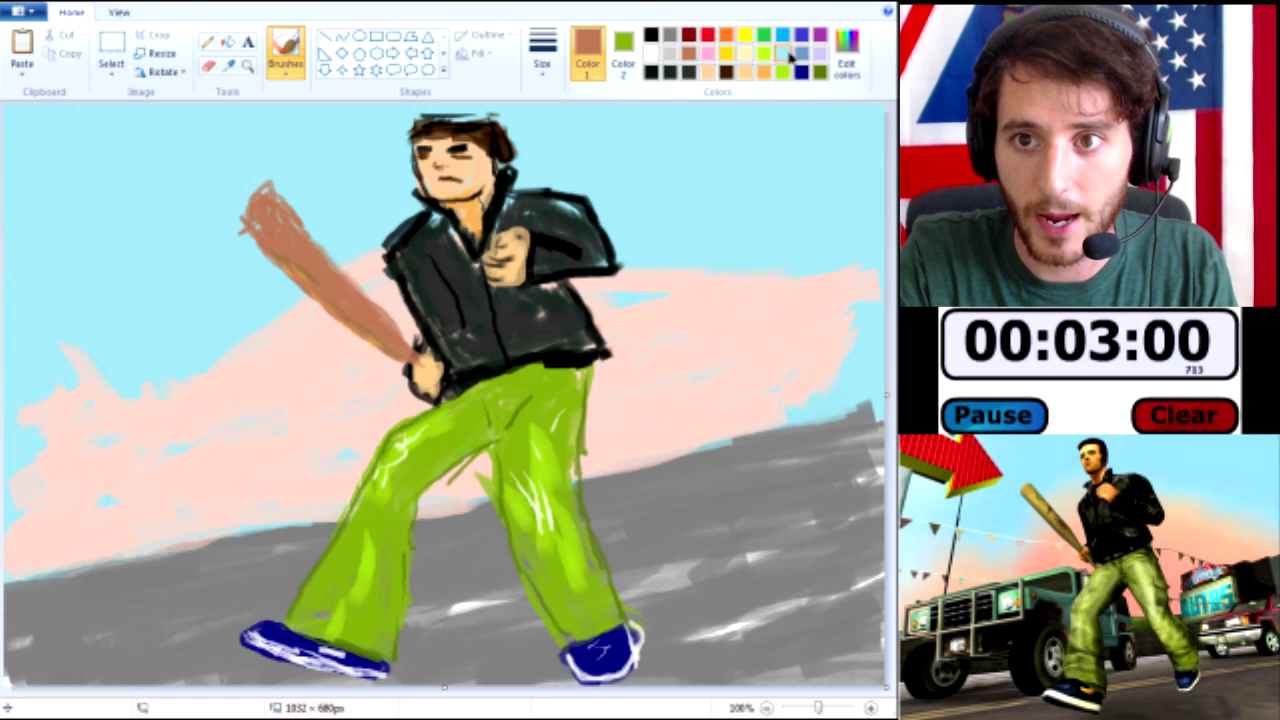
pyautogui.click(846, 62)
pyautogui.moveTo(628, 322); pyautogui.dragTo(630, 335)
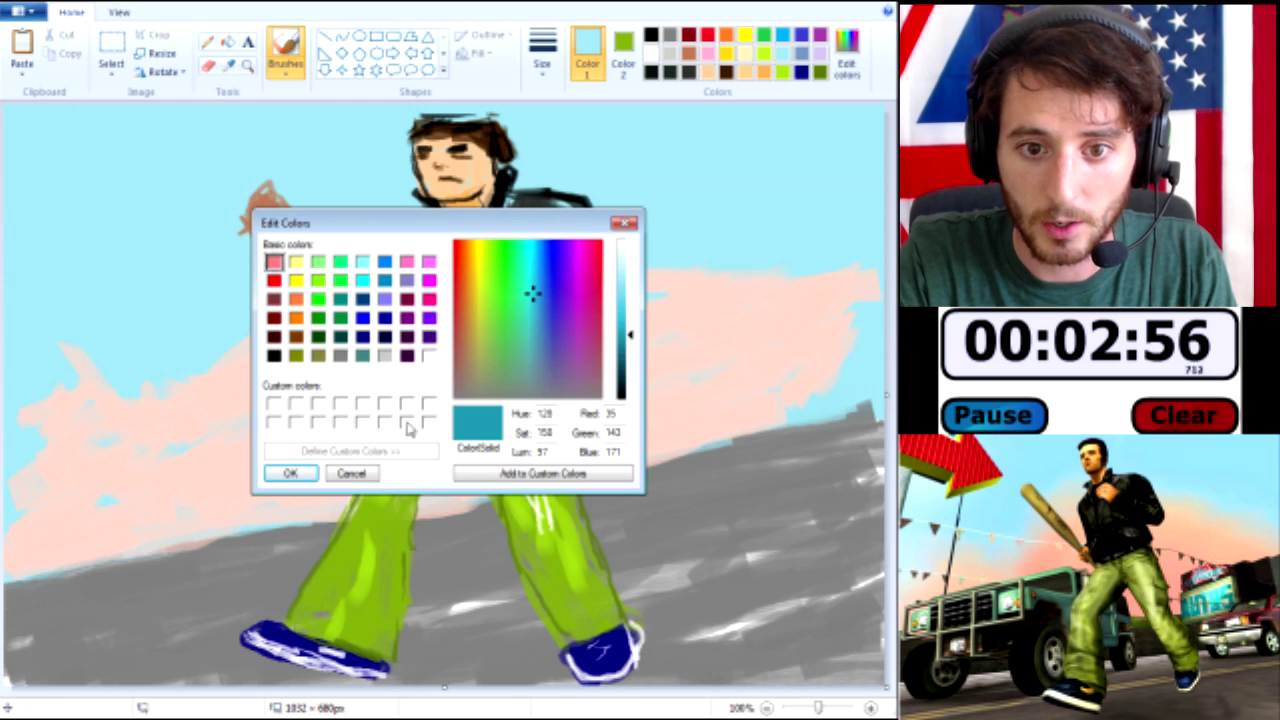
pyautogui.click(290, 474)
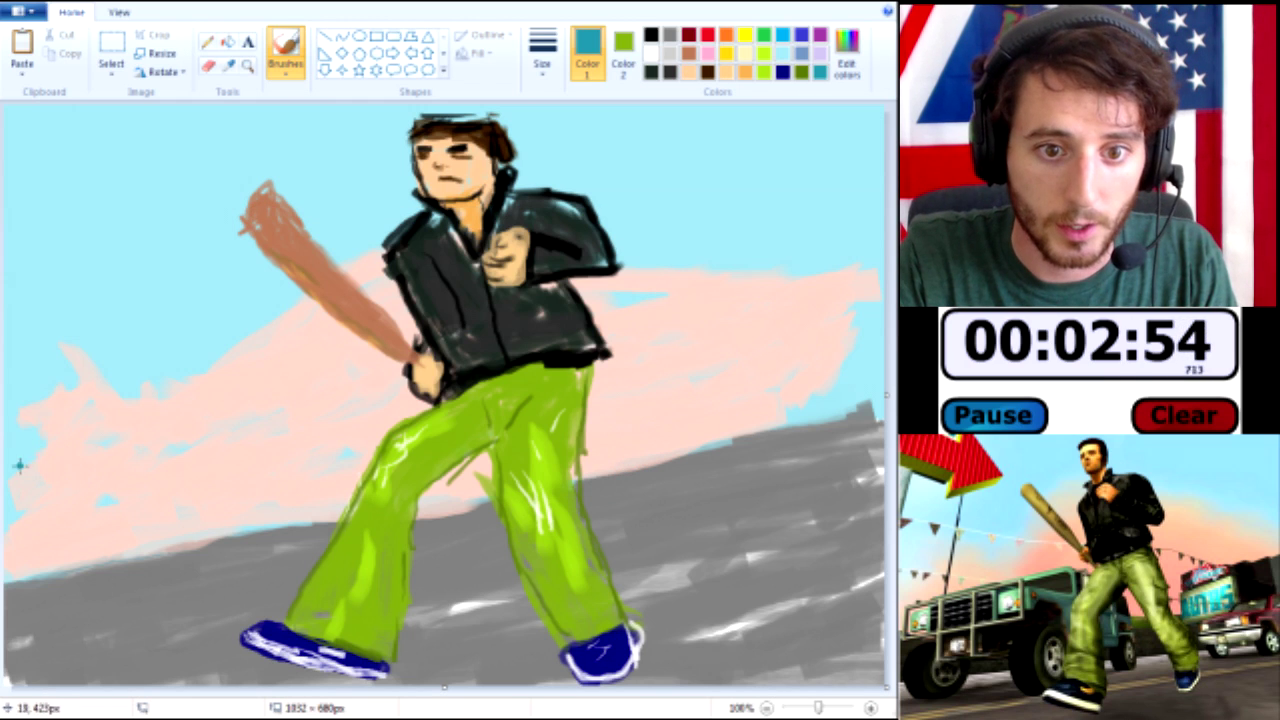
# Sketch the boxy front of a parked vehicle in grey behind the bat, with two vertical lines reaching down towards the road.
pyautogui.click(676, 54)
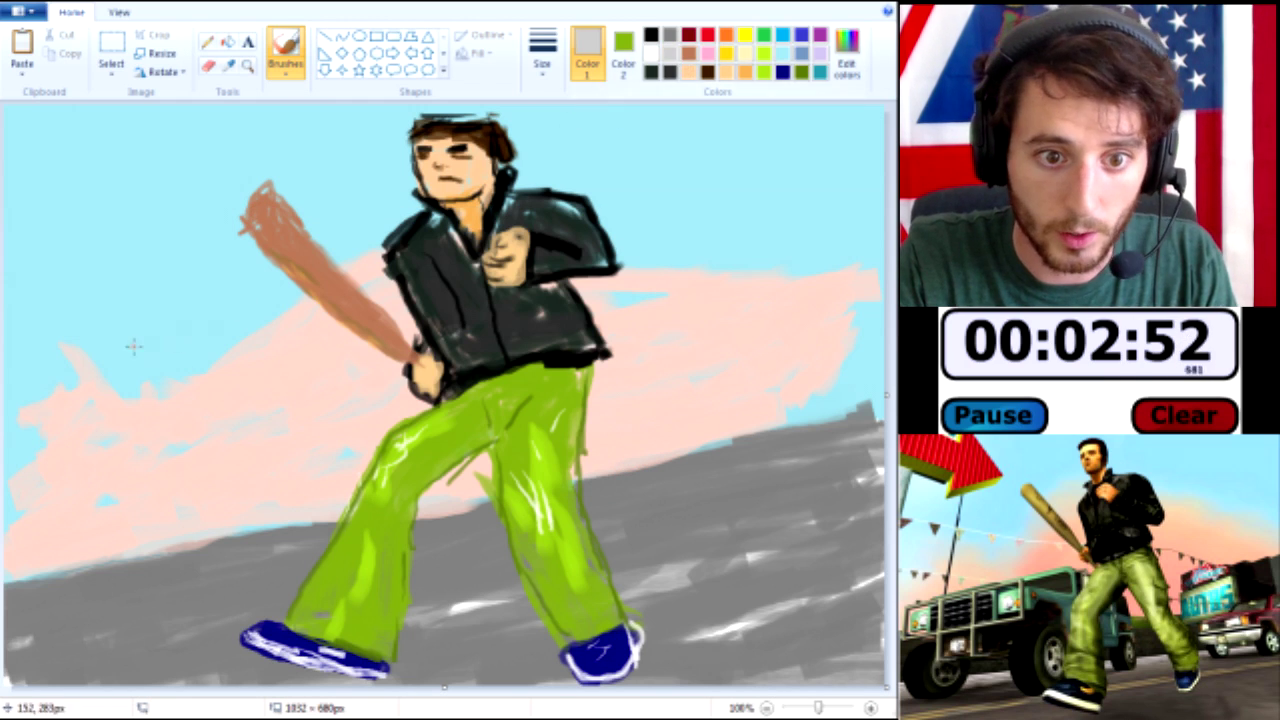
pyautogui.click(670, 35)
pyautogui.moveTo(56, 457)
pyautogui.mouseDown()
pyautogui.moveTo(52, 506)
pyautogui.moveTo(170, 491)
pyautogui.mouseUp()
pyautogui.moveTo(59, 451)
pyautogui.mouseDown()
pyautogui.moveTo(273, 384)
pyautogui.moveTo(286, 468)
pyautogui.moveTo(240, 487)
pyautogui.moveTo(70, 505)
pyautogui.mouseUp()
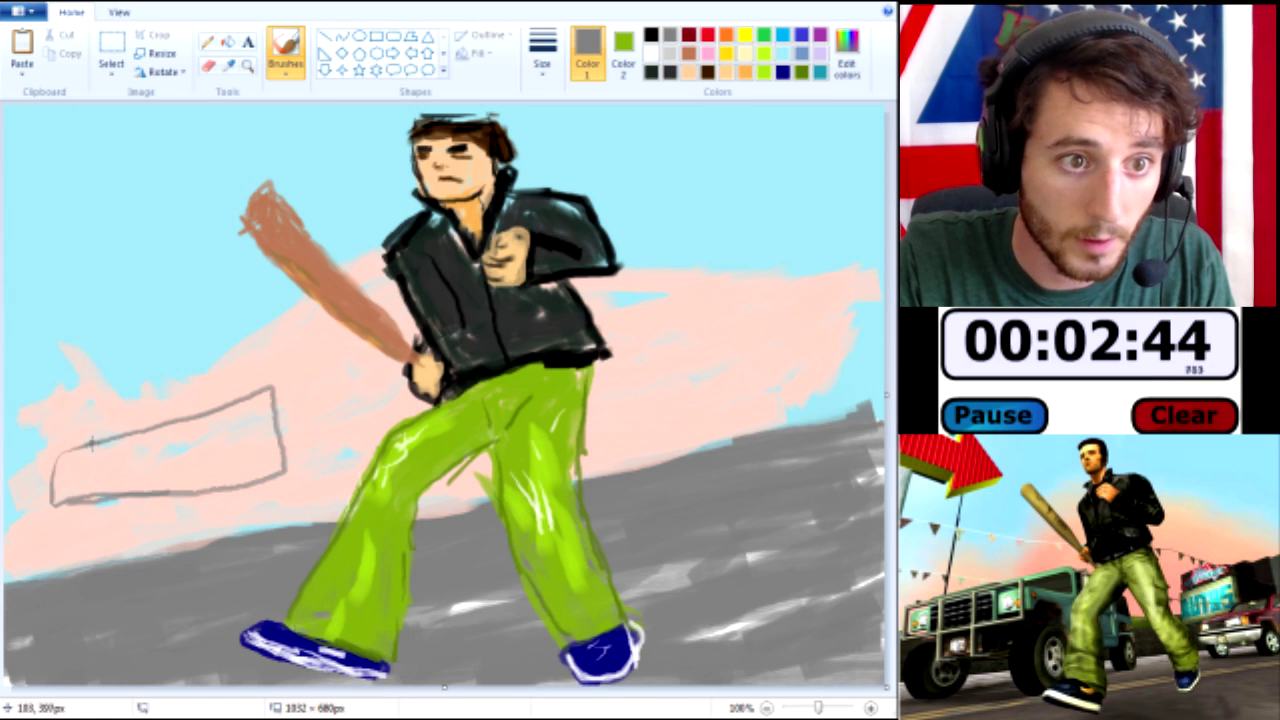
pyautogui.moveTo(110, 436); pyautogui.dragTo(112, 553)
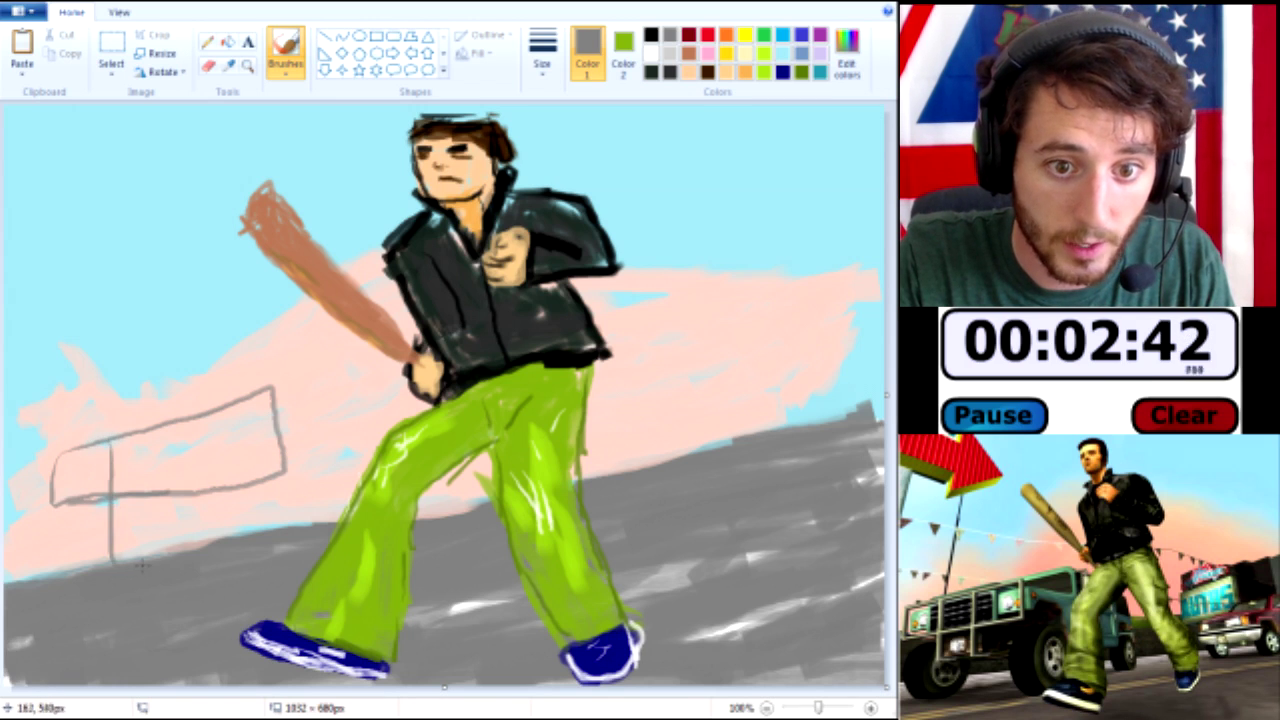
pyautogui.moveTo(176, 430)
pyautogui.mouseDown()
pyautogui.moveTo(181, 510)
pyautogui.moveTo(218, 530)
pyautogui.mouseUp()
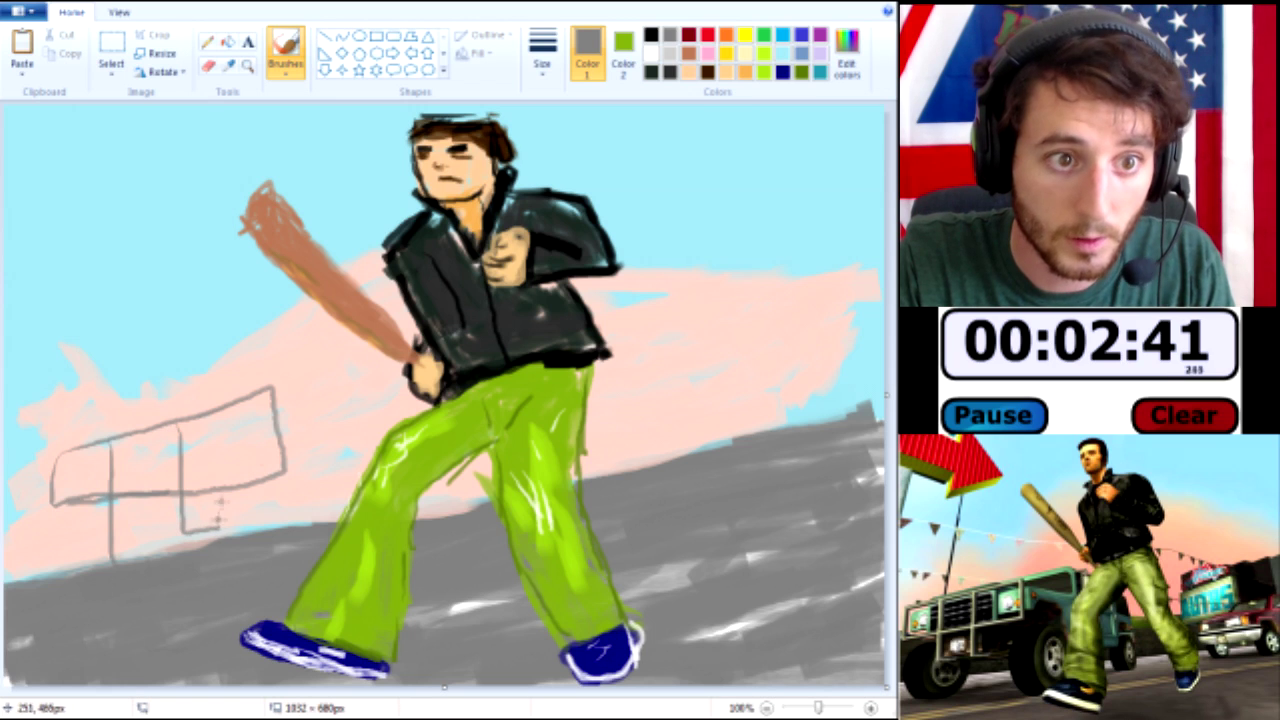
# Paint the vehicle's bonnet, front corner, side and windscreen frame with loose dark teal strokes.
pyautogui.click(819, 72)
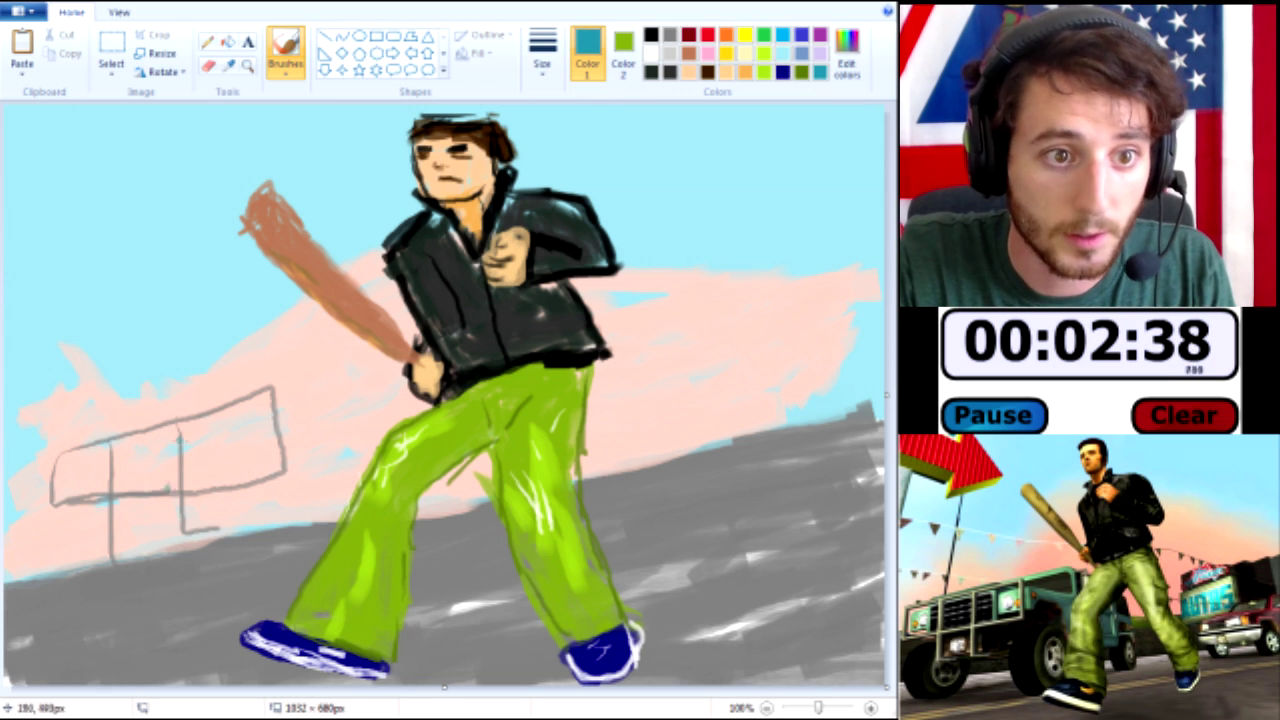
pyautogui.moveTo(192, 422)
pyautogui.mouseDown()
pyautogui.moveTo(192, 453)
pyautogui.moveTo(258, 399)
pyautogui.mouseUp()
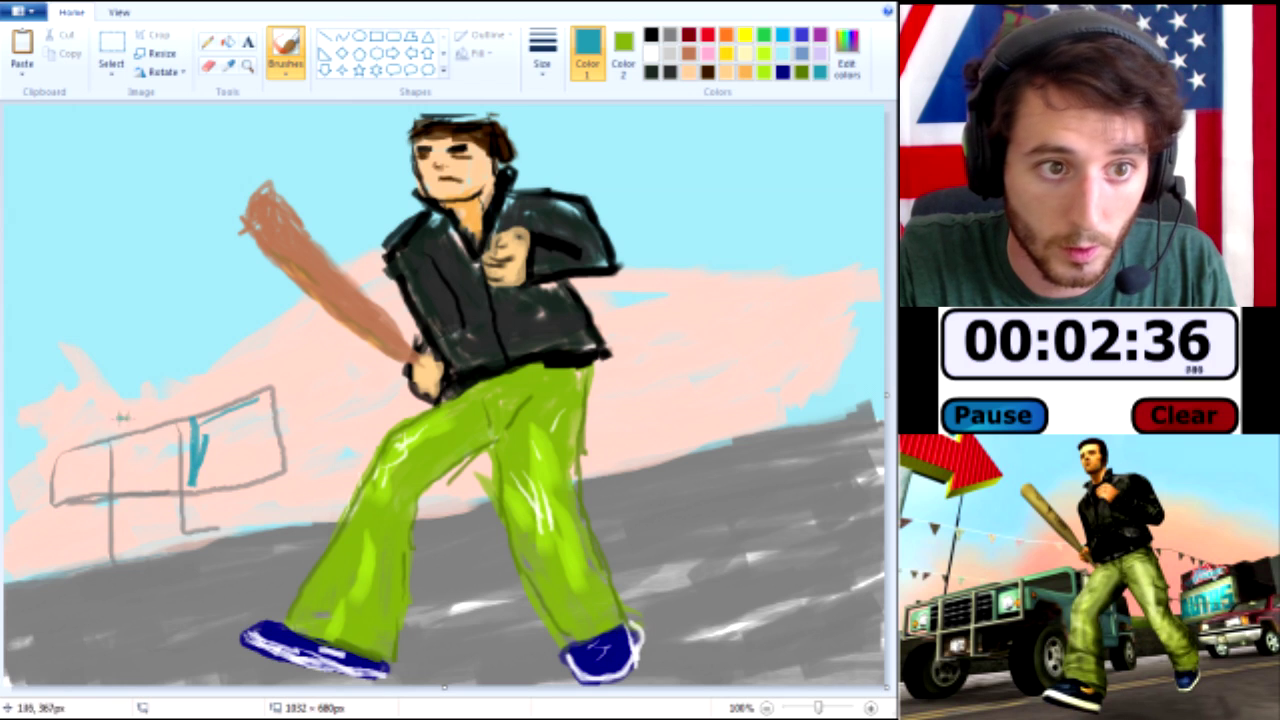
pyautogui.moveTo(62, 440)
pyautogui.mouseDown()
pyautogui.moveTo(112, 411)
pyautogui.moveTo(224, 382)
pyautogui.mouseUp()
pyautogui.hotkey('ctrl', 'z')
pyautogui.moveTo(66, 434)
pyautogui.mouseDown()
pyautogui.moveTo(262, 375)
pyautogui.moveTo(67, 430)
pyautogui.moveTo(168, 410)
pyautogui.moveTo(160, 420)
pyautogui.moveTo(285, 375)
pyautogui.moveTo(273, 368)
pyautogui.moveTo(326, 450)
pyautogui.moveTo(312, 360)
pyautogui.moveTo(301, 474)
pyautogui.moveTo(288, 378)
pyautogui.moveTo(308, 494)
pyautogui.mouseUp()
pyautogui.moveTo(203, 510)
pyautogui.mouseDown()
pyautogui.moveTo(268, 482)
pyautogui.moveTo(225, 463)
pyautogui.moveTo(199, 418)
pyautogui.moveTo(257, 430)
pyautogui.moveTo(258, 466)
pyautogui.mouseUp()
pyautogui.moveTo(92, 447)
pyautogui.mouseDown()
pyautogui.moveTo(108, 443)
pyautogui.moveTo(76, 466)
pyautogui.moveTo(76, 455)
pyautogui.mouseUp()
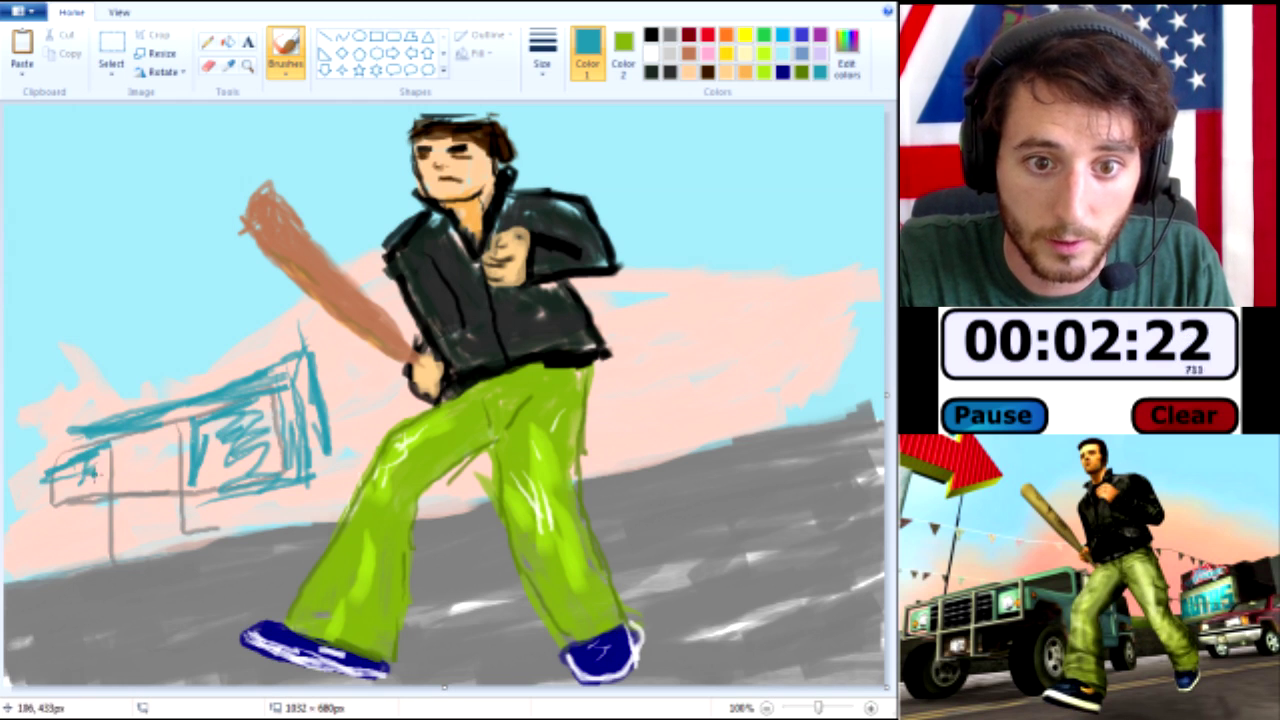
pyautogui.moveTo(327, 372)
pyautogui.mouseDown()
pyautogui.moveTo(378, 361)
pyautogui.moveTo(306, 359)
pyautogui.moveTo(411, 371)
pyautogui.moveTo(351, 381)
pyautogui.moveTo(411, 374)
pyautogui.moveTo(416, 413)
pyautogui.moveTo(331, 431)
pyautogui.moveTo(369, 429)
pyautogui.moveTo(356, 457)
pyautogui.moveTo(346, 421)
pyautogui.moveTo(296, 363)
pyautogui.moveTo(376, 409)
pyautogui.moveTo(366, 369)
pyautogui.moveTo(346, 442)
pyautogui.moveTo(356, 379)
pyautogui.moveTo(282, 367)
pyautogui.mouseUp()
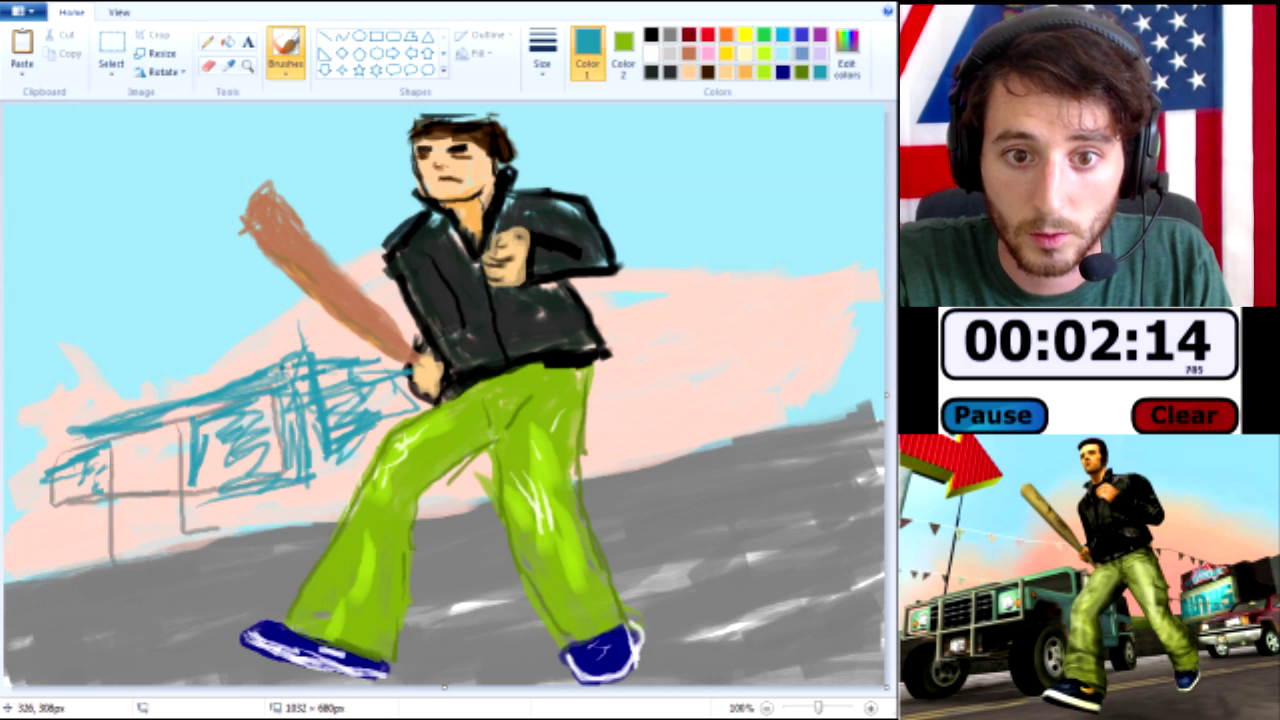
pyautogui.moveTo(310, 345)
pyautogui.mouseDown()
pyautogui.moveTo(305, 325)
pyautogui.moveTo(186, 388)
pyautogui.moveTo(110, 382)
pyautogui.moveTo(230, 390)
pyautogui.moveTo(82, 409)
pyautogui.moveTo(230, 370)
pyautogui.moveTo(210, 385)
pyautogui.mouseUp()
# Paint the vehicle's slanted windscreen in dark grey inside the teal frame.
pyautogui.click(651, 72)
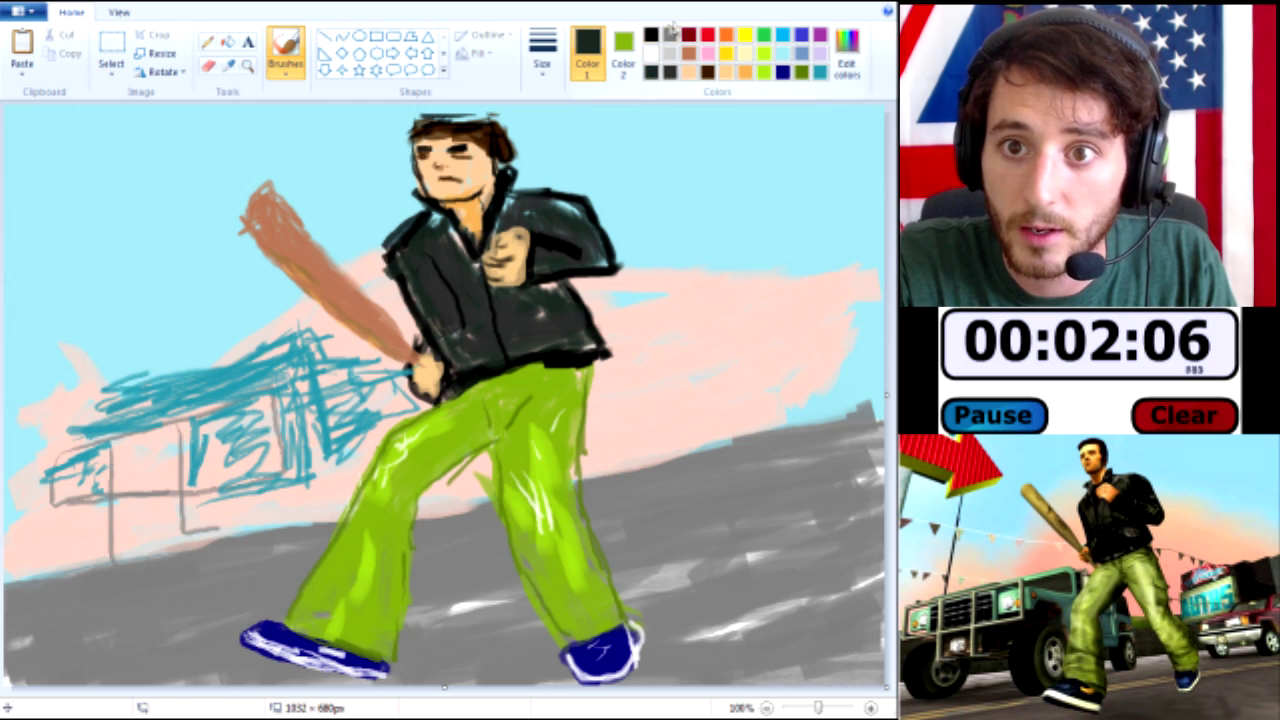
pyautogui.click(651, 35)
pyautogui.click(337, 297)
pyautogui.click(346, 292)
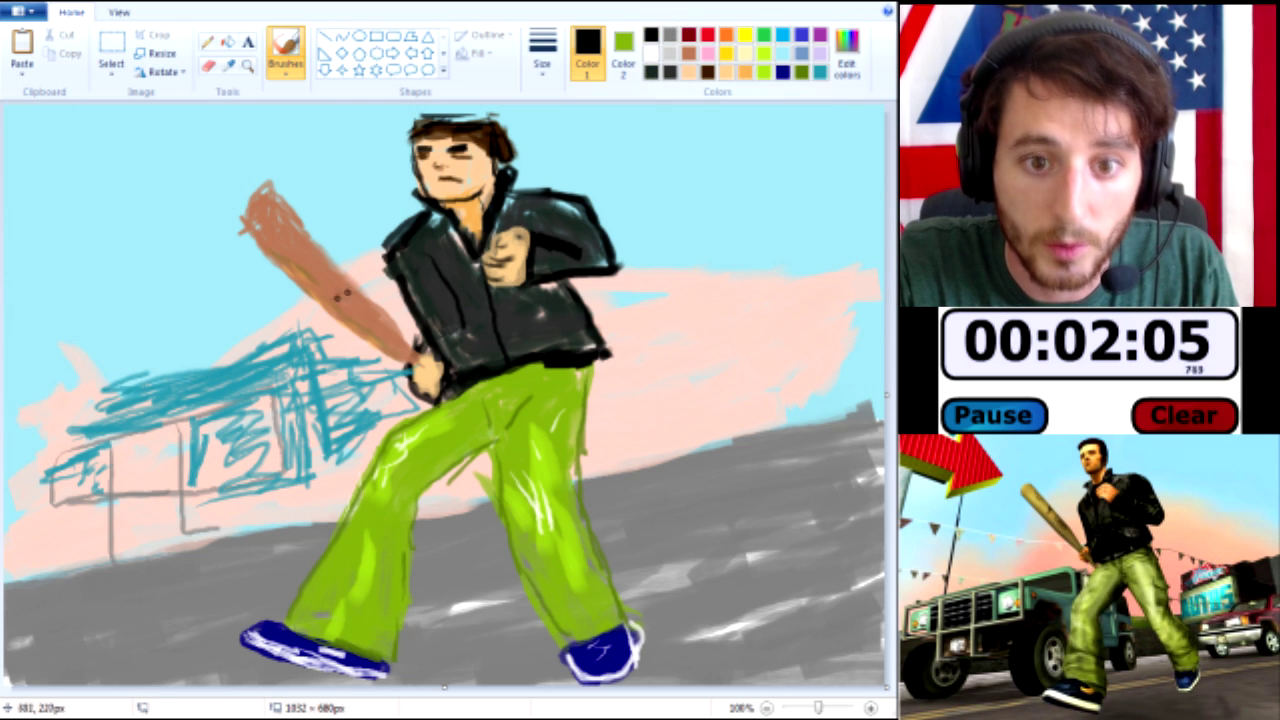
pyautogui.click(670, 72)
pyautogui.moveTo(278, 354)
pyautogui.mouseDown()
pyautogui.moveTo(195, 386)
pyautogui.moveTo(122, 385)
pyautogui.mouseUp()
pyautogui.moveTo(234, 376)
pyautogui.mouseDown()
pyautogui.moveTo(190, 392)
pyautogui.moveTo(286, 358)
pyautogui.moveTo(234, 362)
pyautogui.moveTo(280, 358)
pyautogui.moveTo(250, 369)
pyautogui.moveTo(265, 353)
pyautogui.mouseUp()
pyautogui.hotkey('ctrl', 'z')
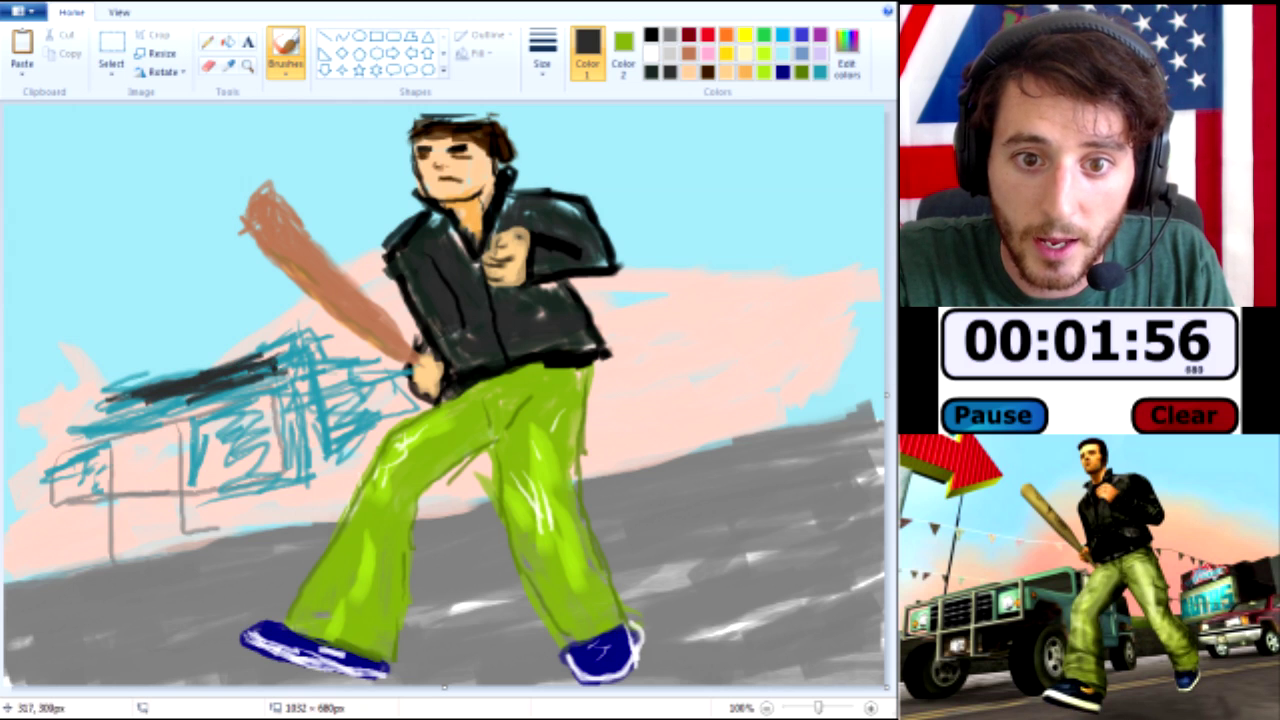
pyautogui.moveTo(131, 395)
pyautogui.mouseDown()
pyautogui.moveTo(160, 404)
pyautogui.moveTo(112, 410)
pyautogui.mouseUp()
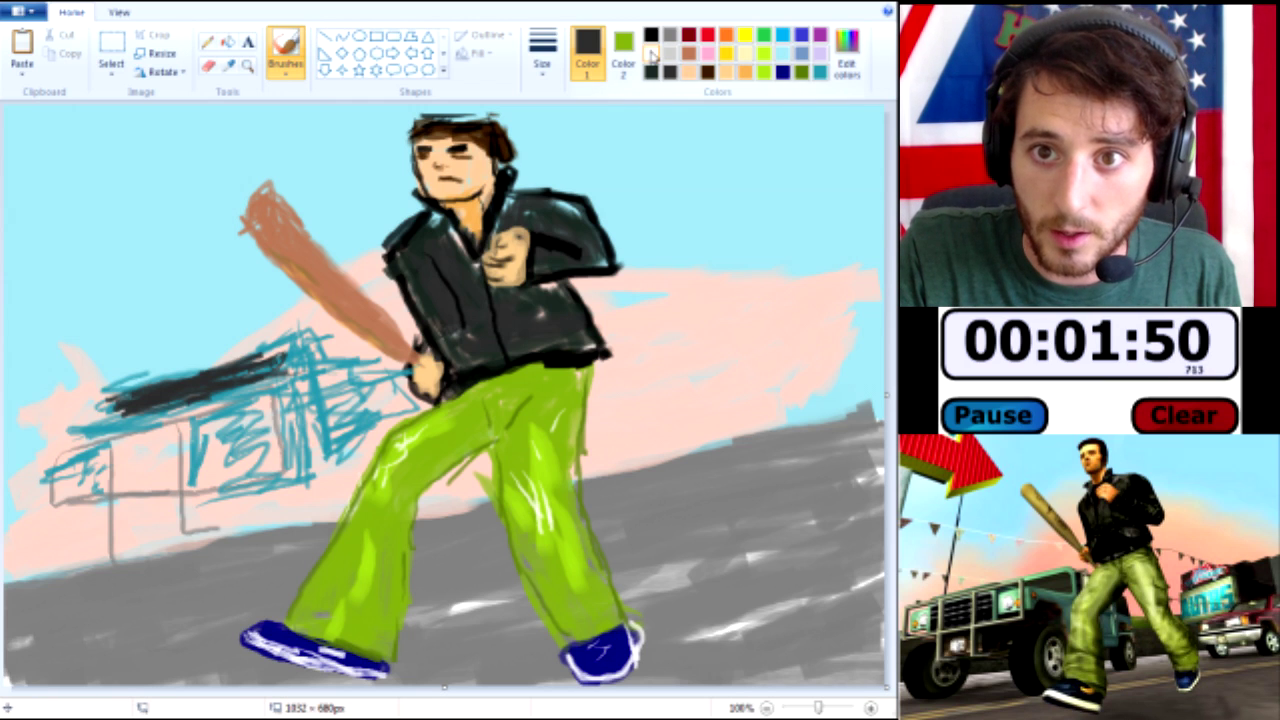
# Paint two white headlights on the front of the vehicle.
pyautogui.click(651, 53)
pyautogui.moveTo(240, 440); pyautogui.dragTo(232, 436)
pyautogui.moveTo(86, 466); pyautogui.dragTo(90, 470)
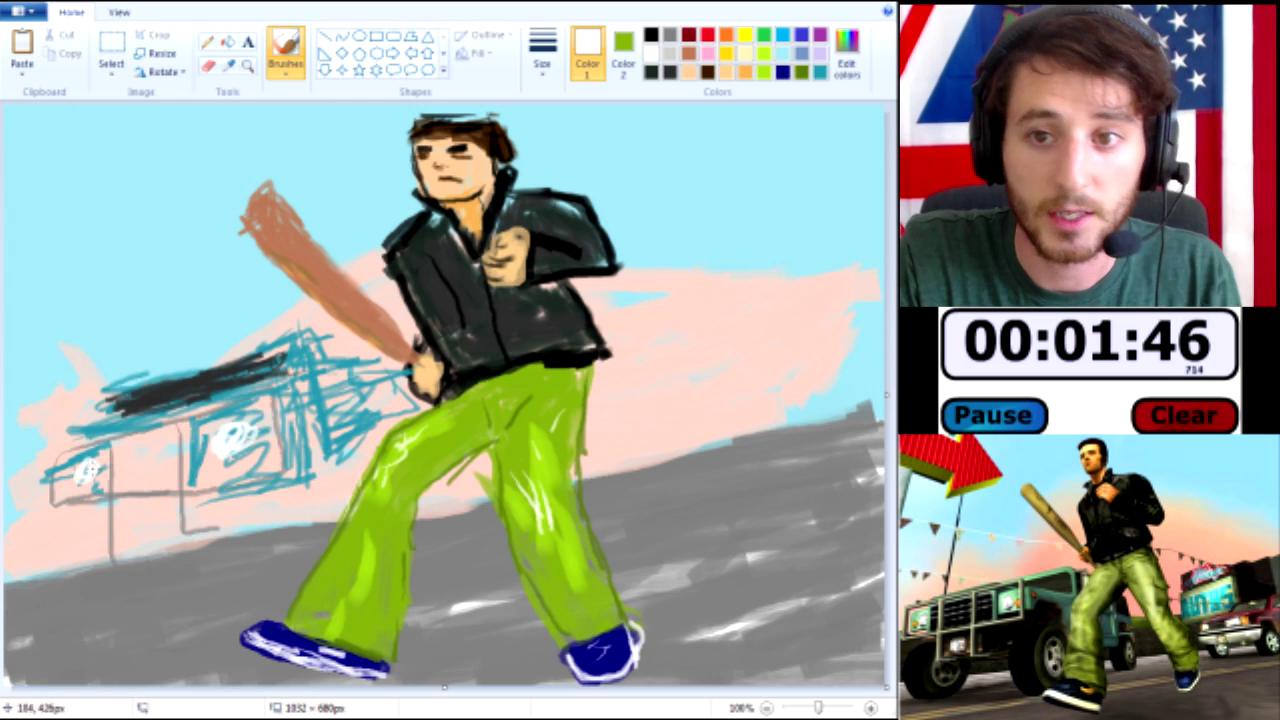
# Draw the vehicle's black wheels, one below the outer headlight and one beside the green trousers.
pyautogui.click(651, 34)
pyautogui.moveTo(358, 442); pyautogui.dragTo(300, 500)
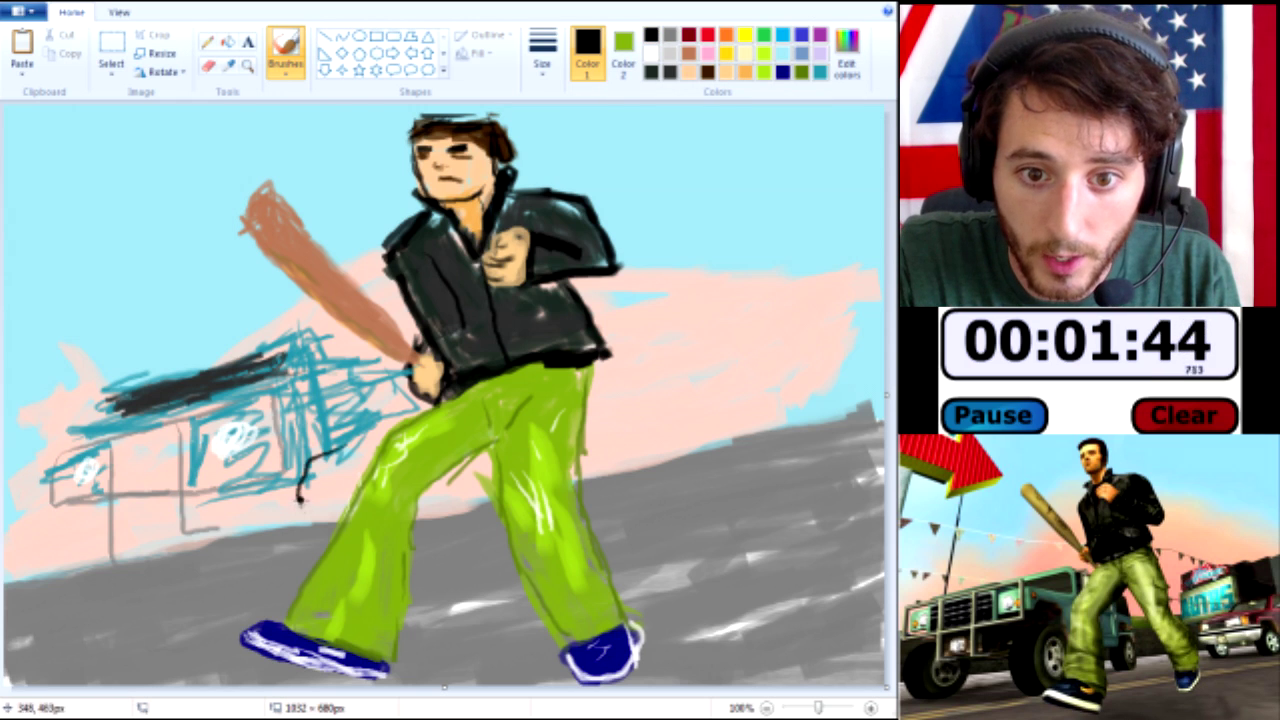
pyautogui.moveTo(345, 457)
pyautogui.mouseDown()
pyautogui.moveTo(324, 499)
pyautogui.moveTo(305, 499)
pyautogui.moveTo(335, 470)
pyautogui.moveTo(325, 500)
pyautogui.moveTo(320, 460)
pyautogui.moveTo(337, 483)
pyautogui.mouseUp()
pyautogui.moveTo(104, 508)
pyautogui.mouseDown()
pyautogui.moveTo(106, 556)
pyautogui.moveTo(133, 543)
pyautogui.moveTo(110, 570)
pyautogui.moveTo(160, 515)
pyautogui.moveTo(138, 513)
pyautogui.moveTo(99, 557)
pyautogui.moveTo(80, 540)
pyautogui.moveTo(91, 571)
pyautogui.mouseUp()
pyautogui.hotkey('ctrl', 'z')
pyautogui.hotkey('ctrl', 'z')
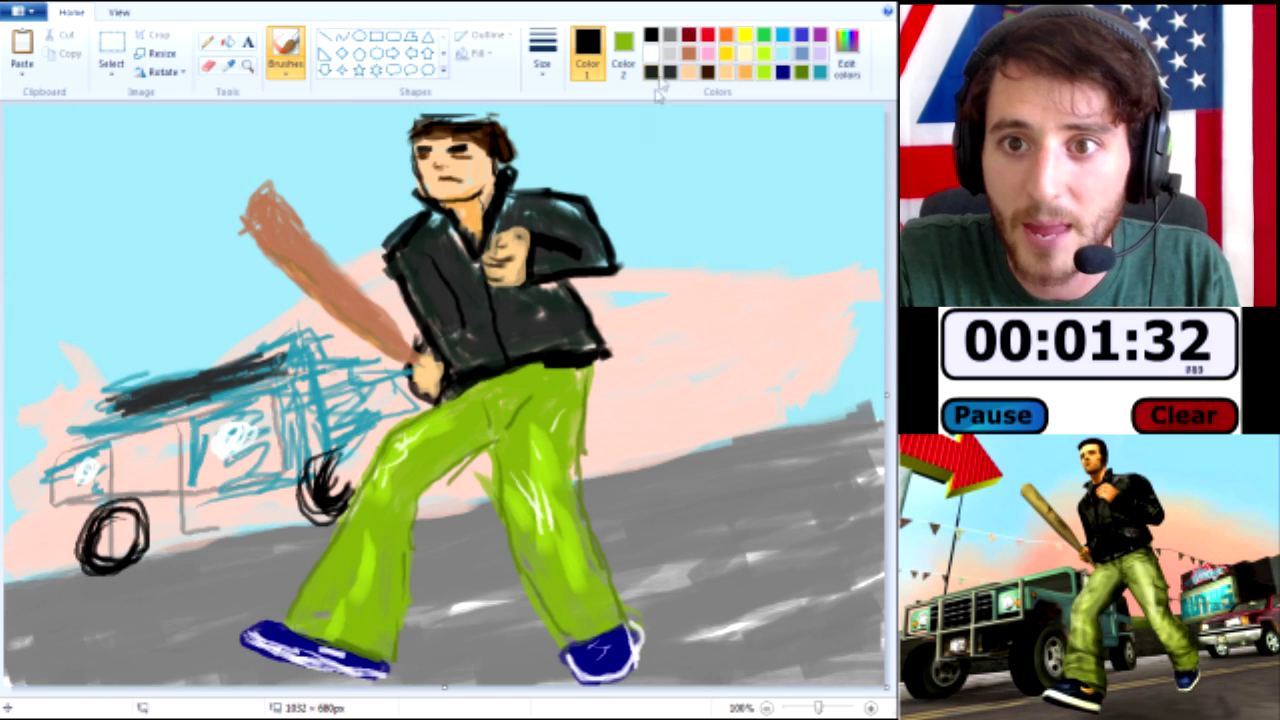
# Add grey bumper and body lines across the vehicle's front and black grille bars between the headlights.
pyautogui.click(670, 34)
pyautogui.moveTo(74, 507)
pyautogui.mouseDown()
pyautogui.moveTo(248, 491)
pyautogui.moveTo(199, 502)
pyautogui.mouseUp()
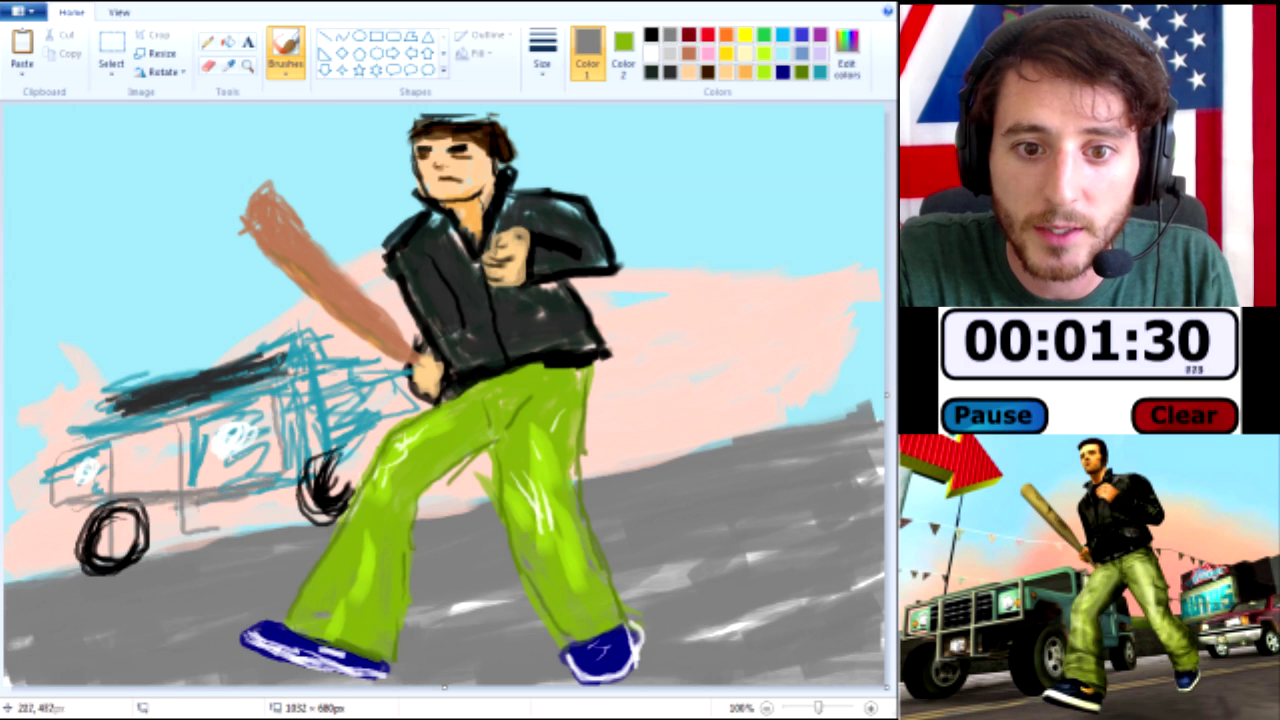
pyautogui.moveTo(290, 430)
pyautogui.mouseDown()
pyautogui.moveTo(288, 378)
pyautogui.moveTo(142, 436)
pyautogui.moveTo(38, 450)
pyautogui.mouseUp()
pyautogui.click(651, 34)
pyautogui.moveTo(166, 444)
pyautogui.mouseDown()
pyautogui.moveTo(110, 455)
pyautogui.moveTo(193, 463)
pyautogui.moveTo(125, 478)
pyautogui.mouseUp()
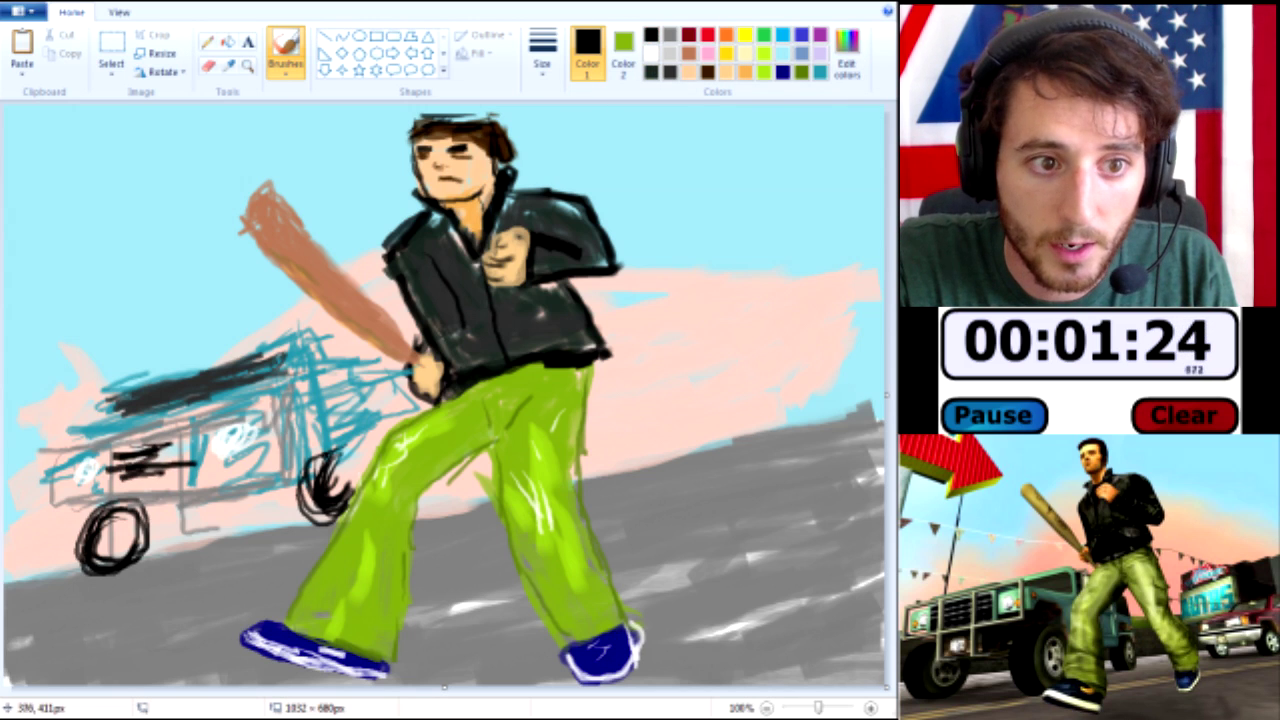
# Add black wheels beside and between the character's legs and outline the vehicle's side windows in black.
pyautogui.moveTo(318, 465)
pyautogui.mouseDown()
pyautogui.moveTo(272, 495)
pyautogui.moveTo(294, 463)
pyautogui.moveTo(290, 537)
pyautogui.moveTo(276, 502)
pyautogui.moveTo(286, 482)
pyautogui.moveTo(331, 473)
pyautogui.moveTo(296, 480)
pyautogui.mouseUp()
pyautogui.moveTo(463, 480)
pyautogui.mouseDown()
pyautogui.moveTo(452, 476)
pyautogui.moveTo(466, 483)
pyautogui.mouseUp()
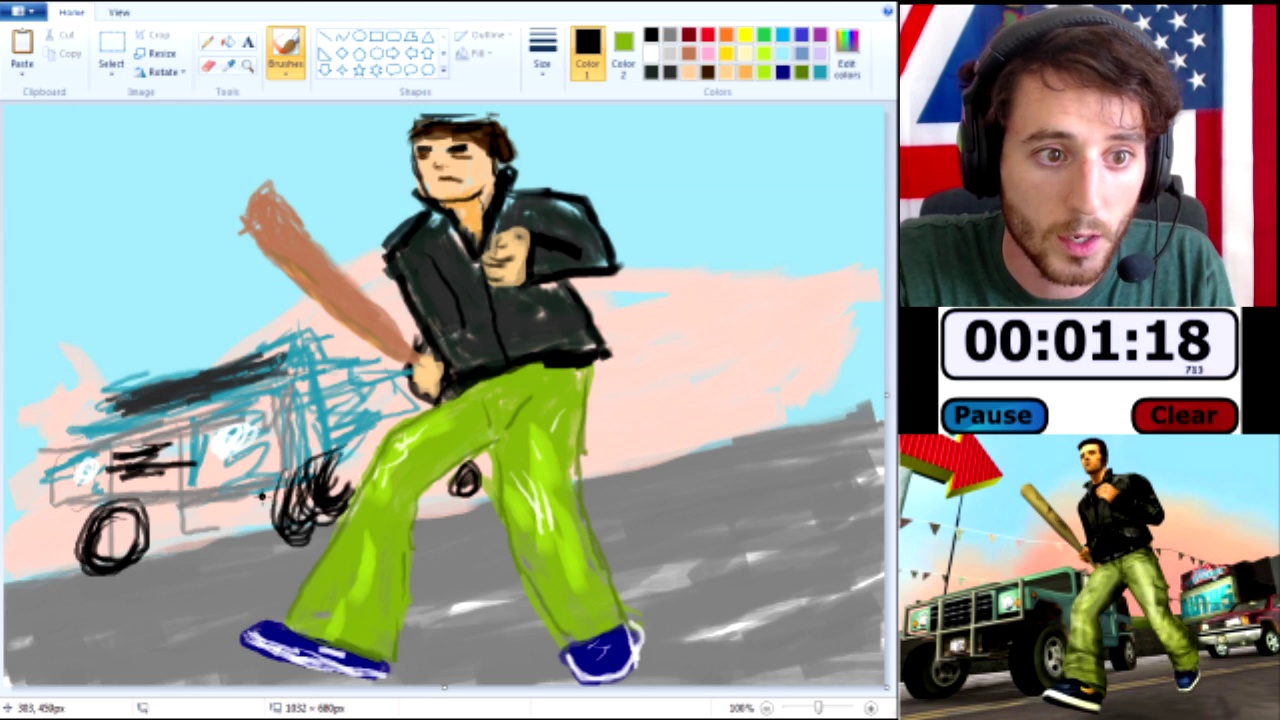
pyautogui.click(670, 36)
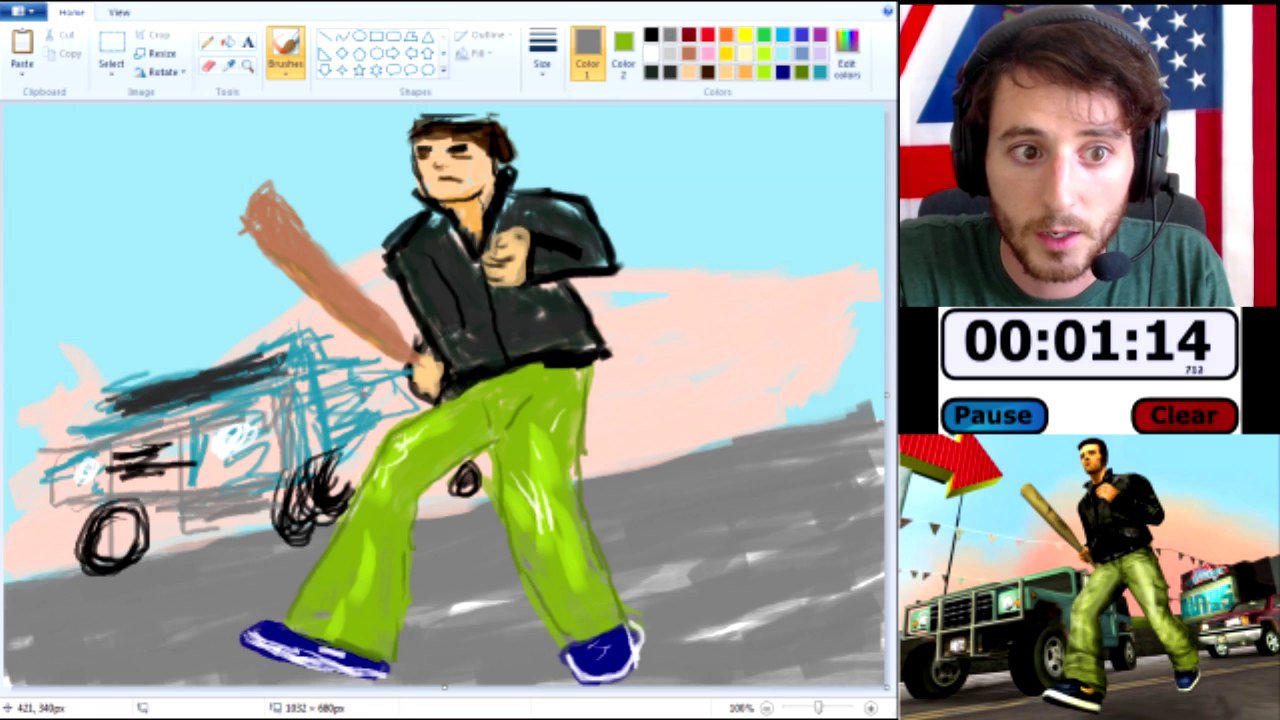
pyautogui.click(651, 35)
pyautogui.moveTo(350, 372)
pyautogui.mouseDown()
pyautogui.moveTo(351, 402)
pyautogui.moveTo(348, 362)
pyautogui.moveTo(385, 427)
pyautogui.moveTo(335, 455)
pyautogui.moveTo(454, 404)
pyautogui.mouseUp()
pyautogui.moveTo(422, 364)
pyautogui.mouseDown()
pyautogui.moveTo(302, 362)
pyautogui.moveTo(416, 358)
pyautogui.mouseUp()
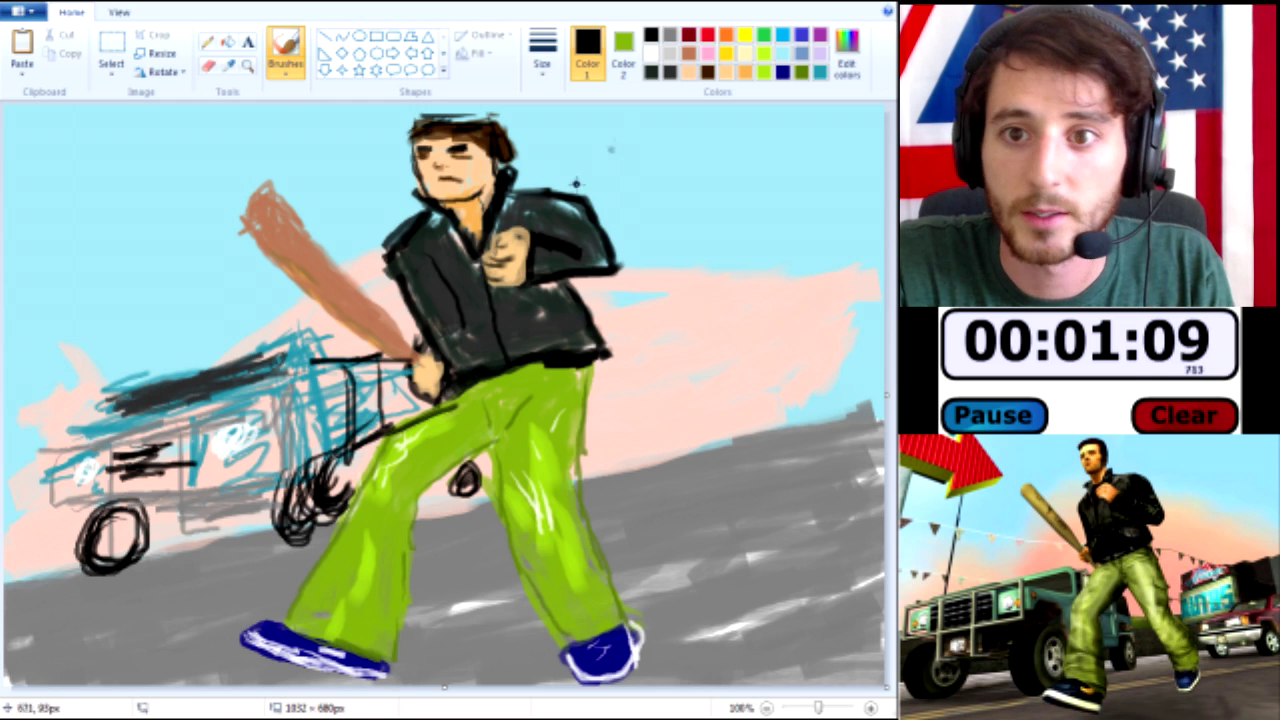
# Reinforce the windscreen surround with more dark teal strokes along its upper and lower edges.
pyautogui.click(820, 72)
pyautogui.moveTo(262, 340)
pyautogui.mouseDown()
pyautogui.moveTo(158, 372)
pyautogui.moveTo(272, 350)
pyautogui.moveTo(245, 363)
pyautogui.mouseUp()
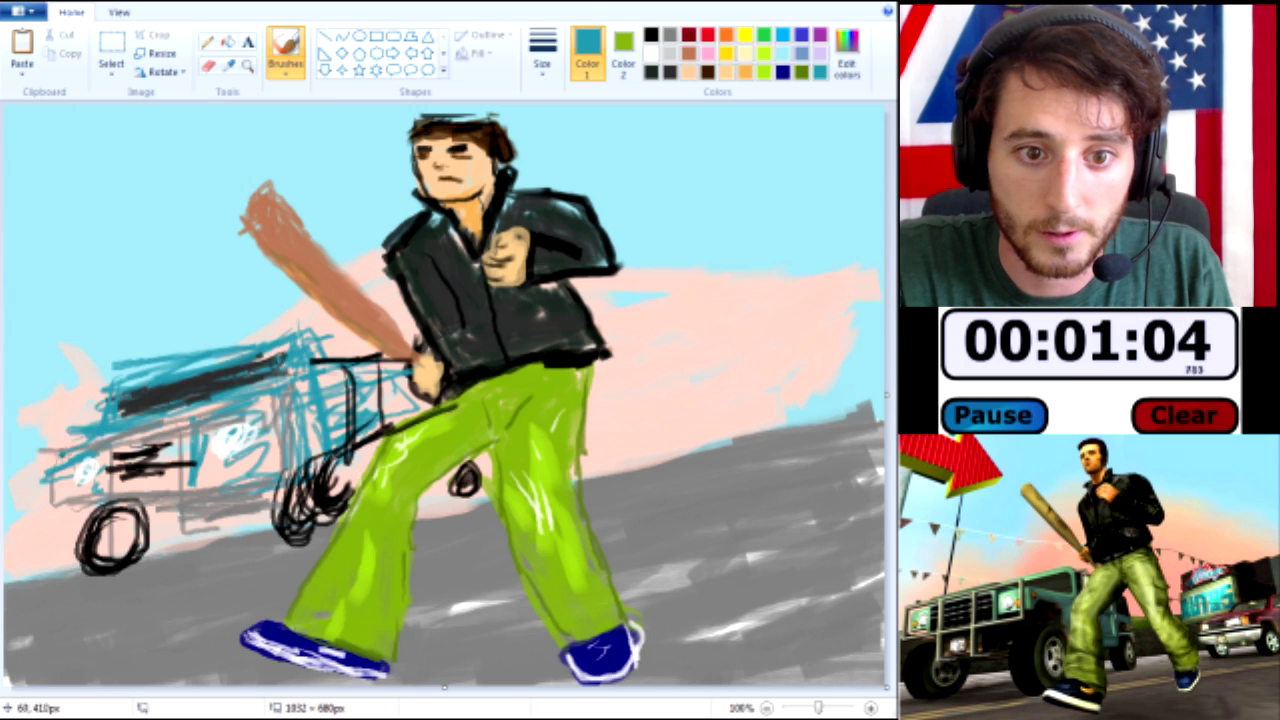
pyautogui.moveTo(99, 421); pyautogui.dragTo(280, 384)
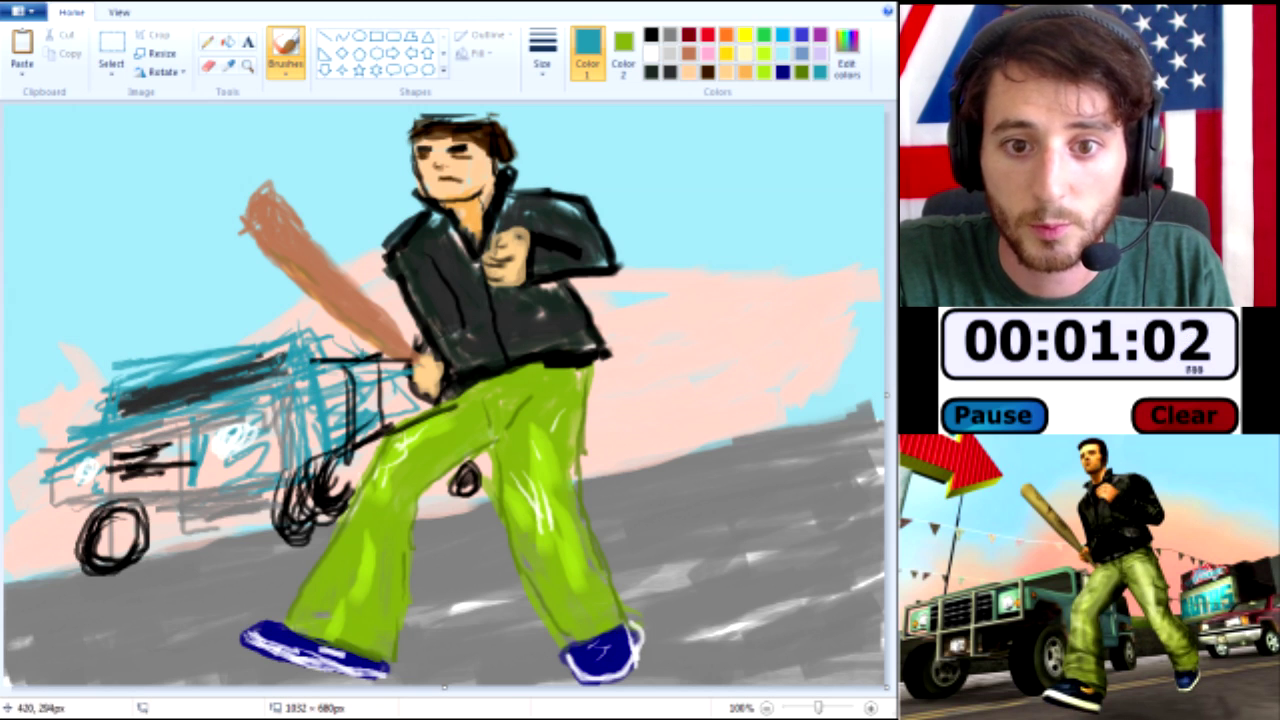
# Outline a large red arrow sign in the sky above the bat, pointing towards the character.
pyautogui.click(707, 34)
pyautogui.click(690, 36)
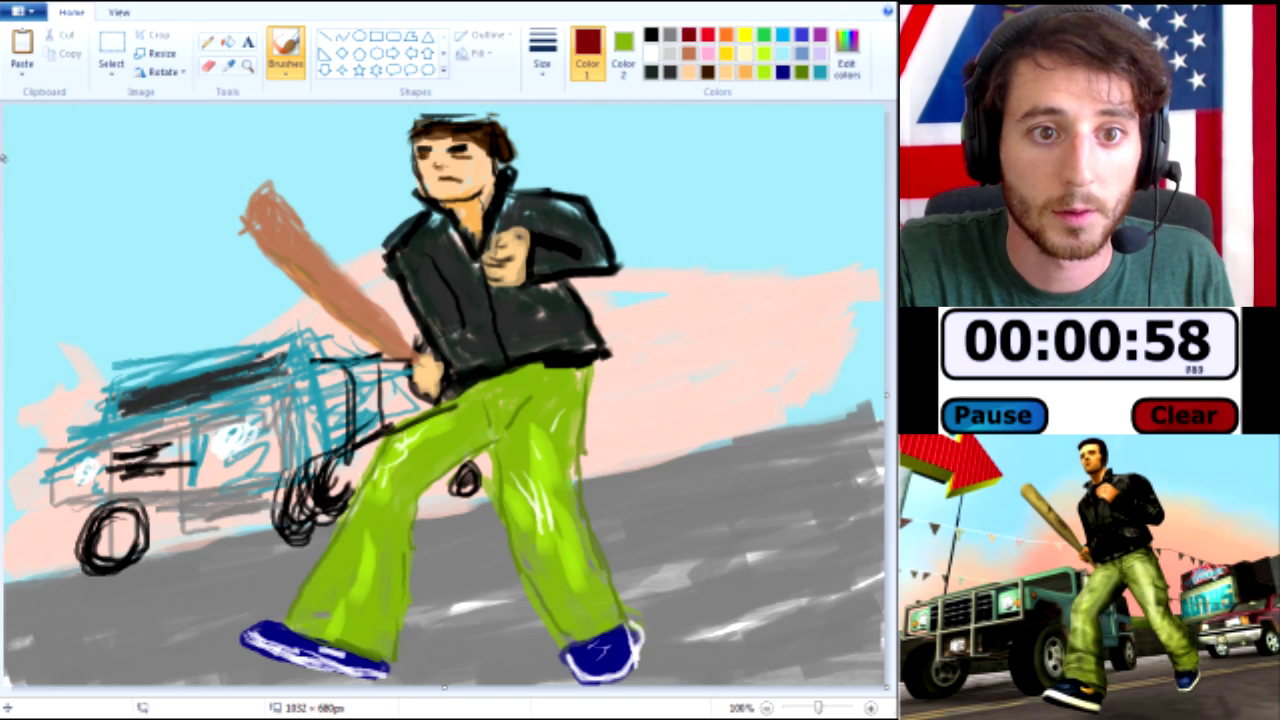
pyautogui.moveTo(5, 170)
pyautogui.mouseDown()
pyautogui.moveTo(118, 180)
pyautogui.moveTo(16, 173)
pyautogui.mouseUp()
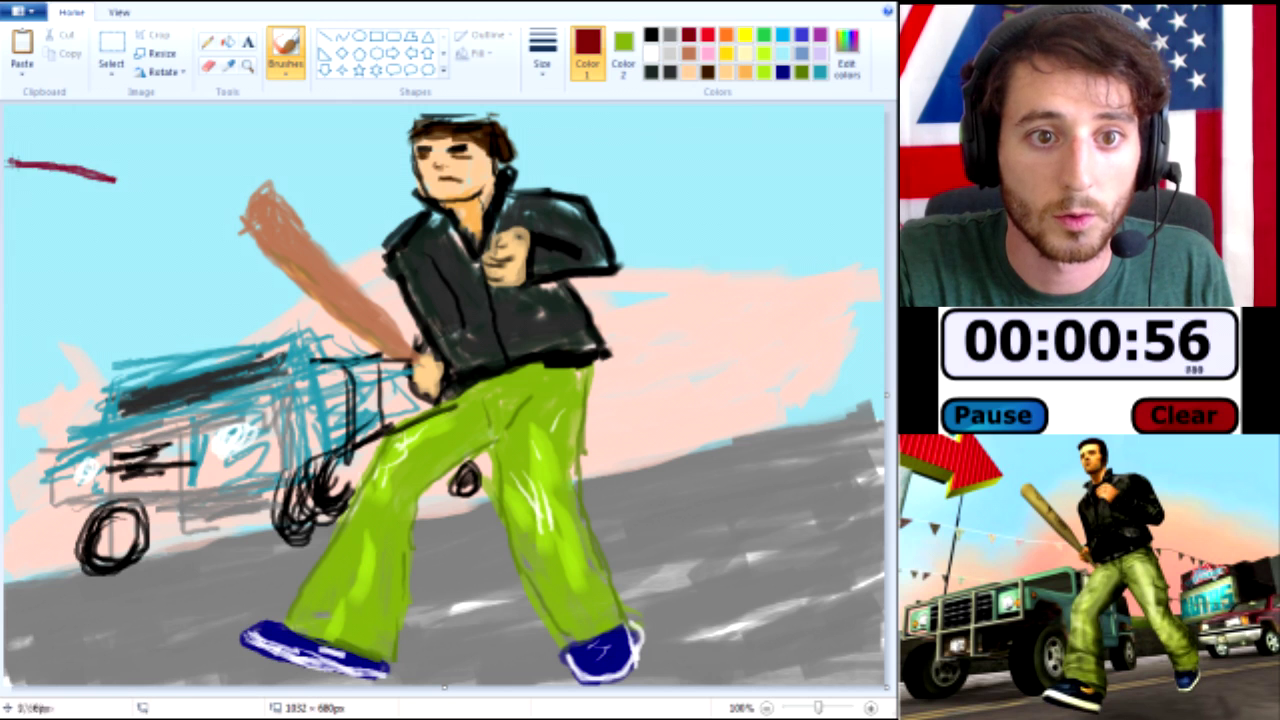
pyautogui.click(707, 34)
pyautogui.moveTo(31, 157)
pyautogui.mouseDown()
pyautogui.moveTo(170, 205)
pyautogui.moveTo(228, 170)
pyautogui.moveTo(182, 95)
pyautogui.moveTo(198, 119)
pyautogui.mouseUp()
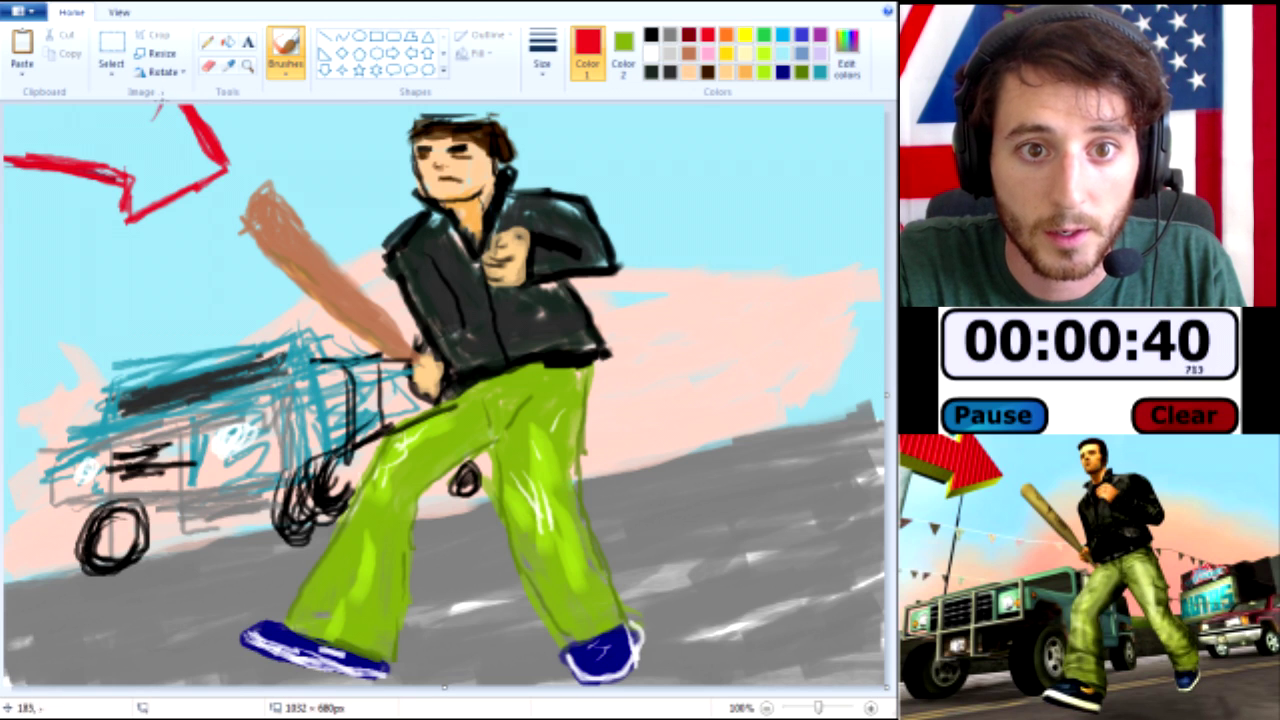
pyautogui.moveTo(150, 133)
pyautogui.mouseDown()
pyautogui.moveTo(157, 112)
pyautogui.moveTo(88, 106)
pyautogui.mouseUp()
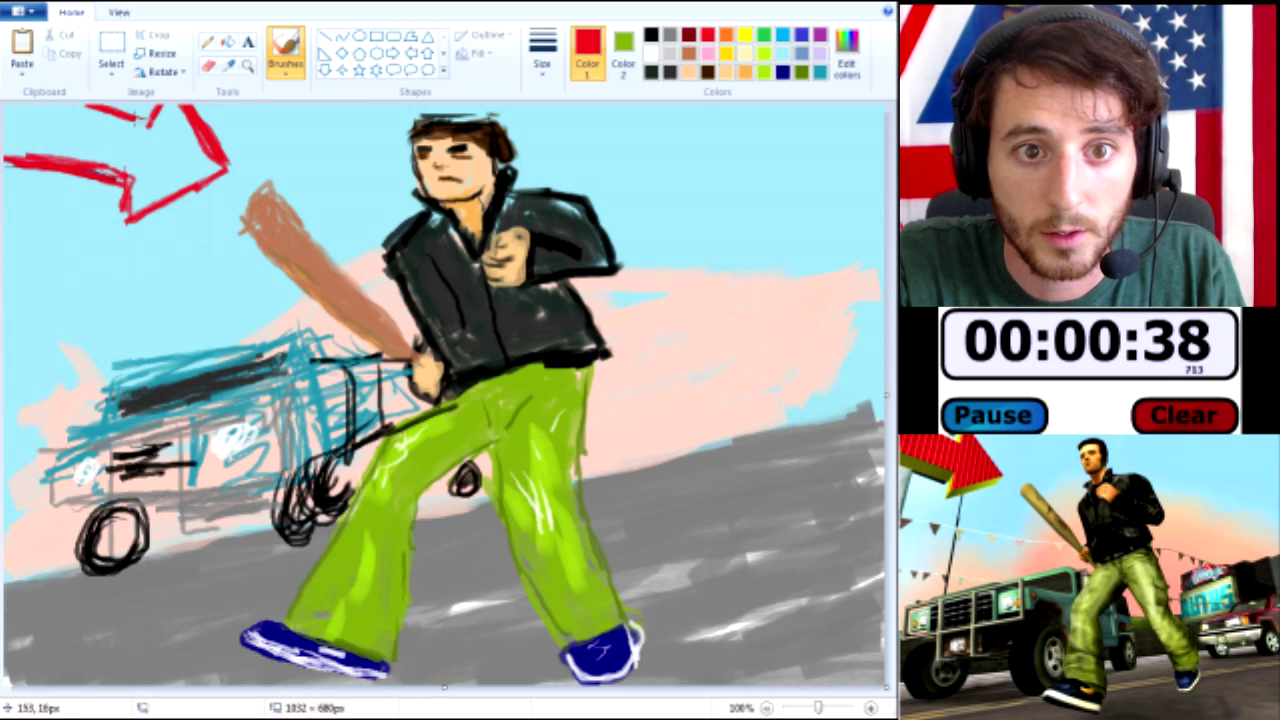
# Fill the arrow sign with red using the widest brush size.
pyautogui.click(542, 62)
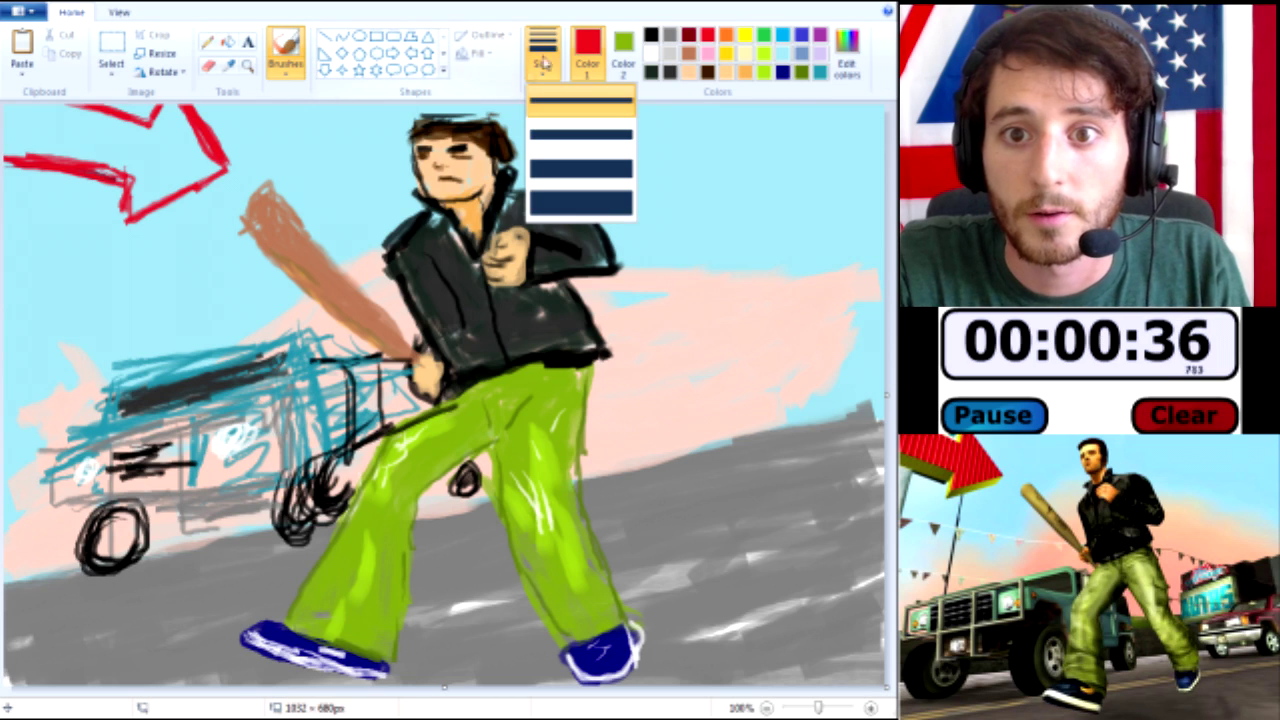
pyautogui.click(578, 202)
pyautogui.moveTo(100, 160)
pyautogui.mouseDown()
pyautogui.moveTo(30, 148)
pyautogui.moveTo(120, 110)
pyautogui.moveTo(142, 121)
pyautogui.mouseUp()
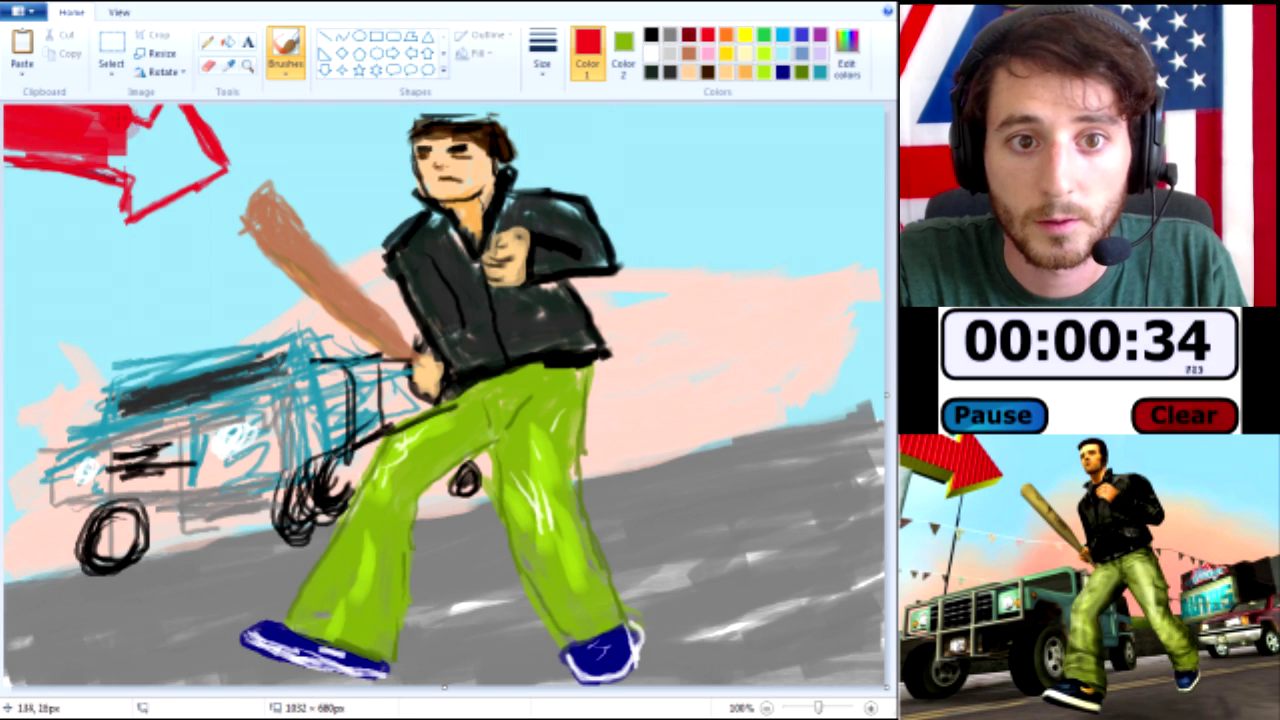
pyautogui.moveTo(80, 150)
pyautogui.mouseDown()
pyautogui.moveTo(1, 142)
pyautogui.moveTo(150, 150)
pyautogui.moveTo(185, 110)
pyautogui.moveTo(170, 170)
pyautogui.moveTo(189, 177)
pyautogui.moveTo(195, 150)
pyautogui.moveTo(215, 175)
pyautogui.moveTo(175, 110)
pyautogui.moveTo(216, 122)
pyautogui.mouseUp()
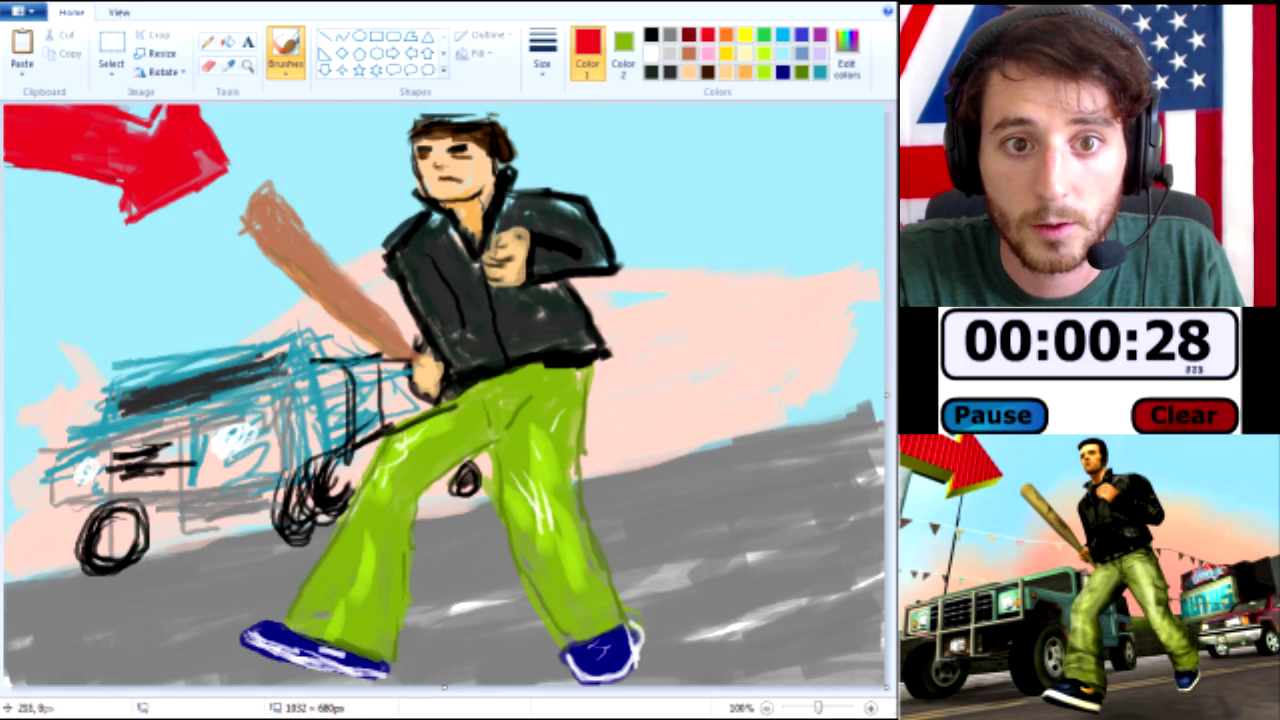
# Paint a grey sign post beneath the arrow along the canvas edge with a thinner brush.
pyautogui.click(669, 35)
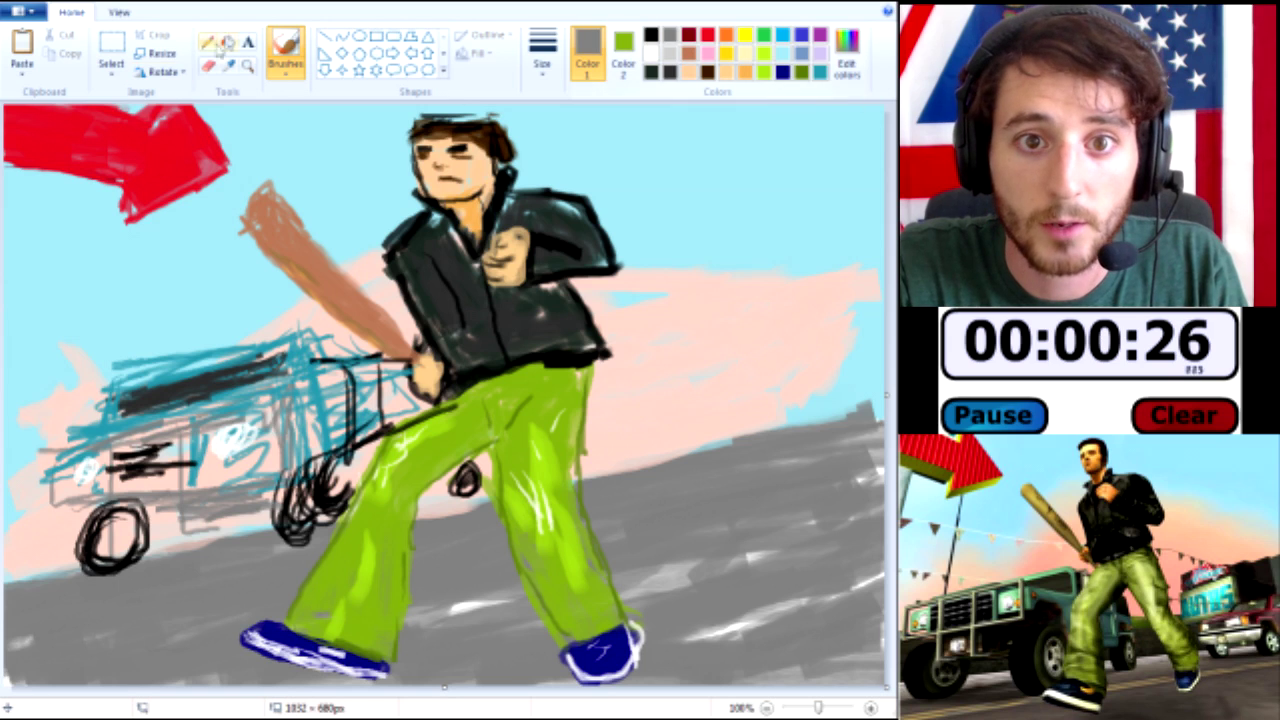
pyautogui.click(285, 68)
pyautogui.click(542, 60)
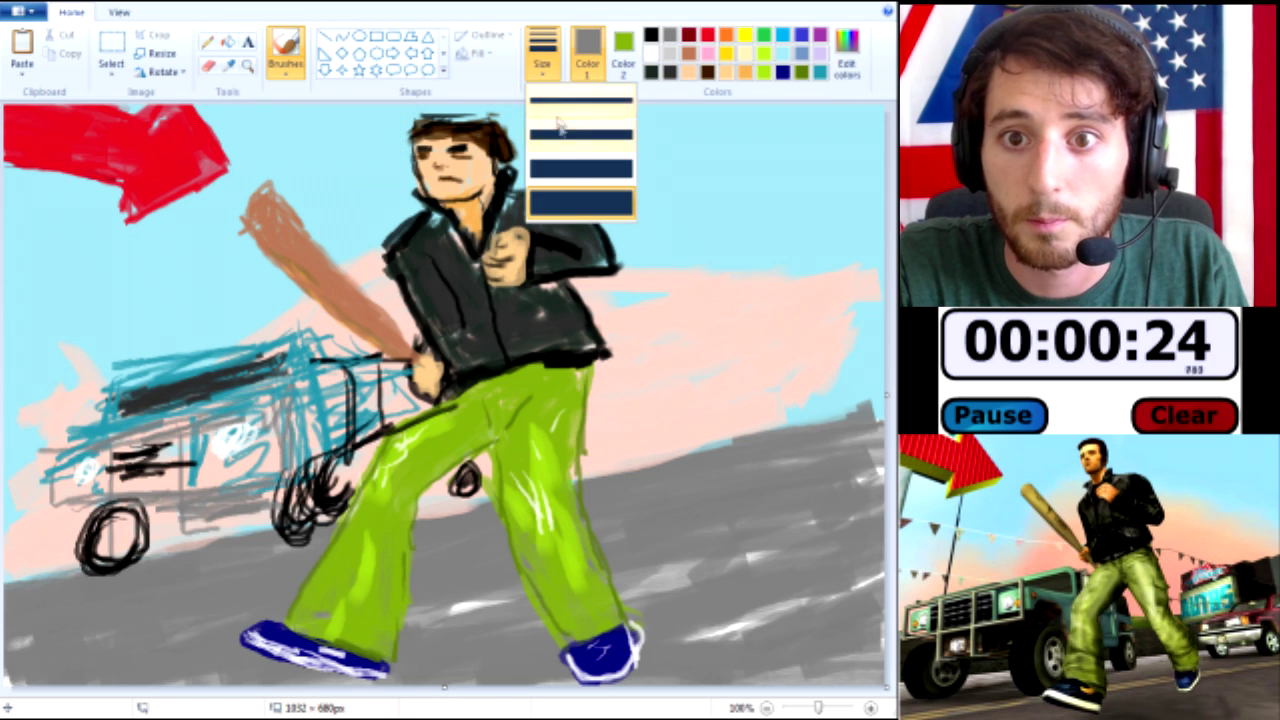
pyautogui.click(557, 117)
pyautogui.moveTo(24, 178)
pyautogui.mouseDown()
pyautogui.moveTo(11, 292)
pyautogui.moveTo(23, 297)
pyautogui.moveTo(3, 356)
pyautogui.mouseUp()
pyautogui.moveTo(38, 200); pyautogui.dragTo(6, 350)
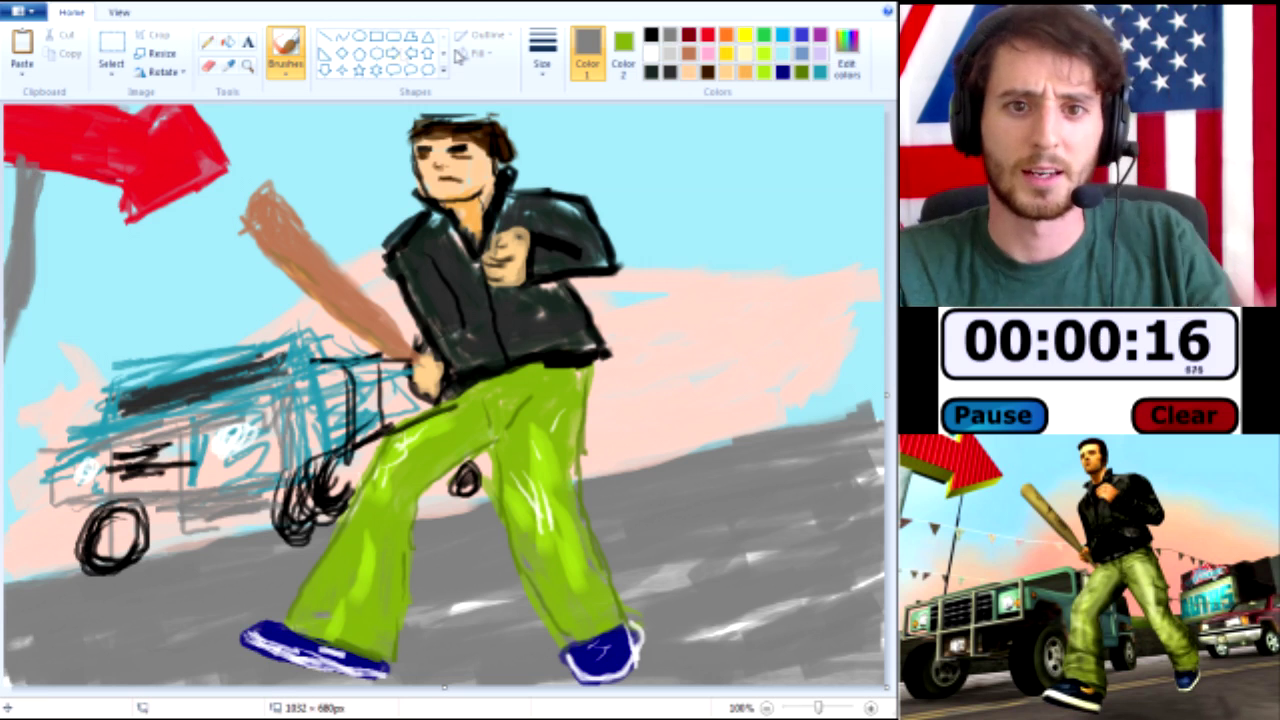
# Paint yellow trim along the lower and upper edges of the red arrow sign.
pyautogui.click(745, 35)
pyautogui.moveTo(137, 214)
pyautogui.mouseDown()
pyautogui.moveTo(219, 170)
pyautogui.moveTo(135, 215)
pyautogui.mouseUp()
pyautogui.moveTo(14, 176)
pyautogui.mouseDown()
pyautogui.moveTo(130, 187)
pyautogui.moveTo(133, 221)
pyautogui.mouseUp()
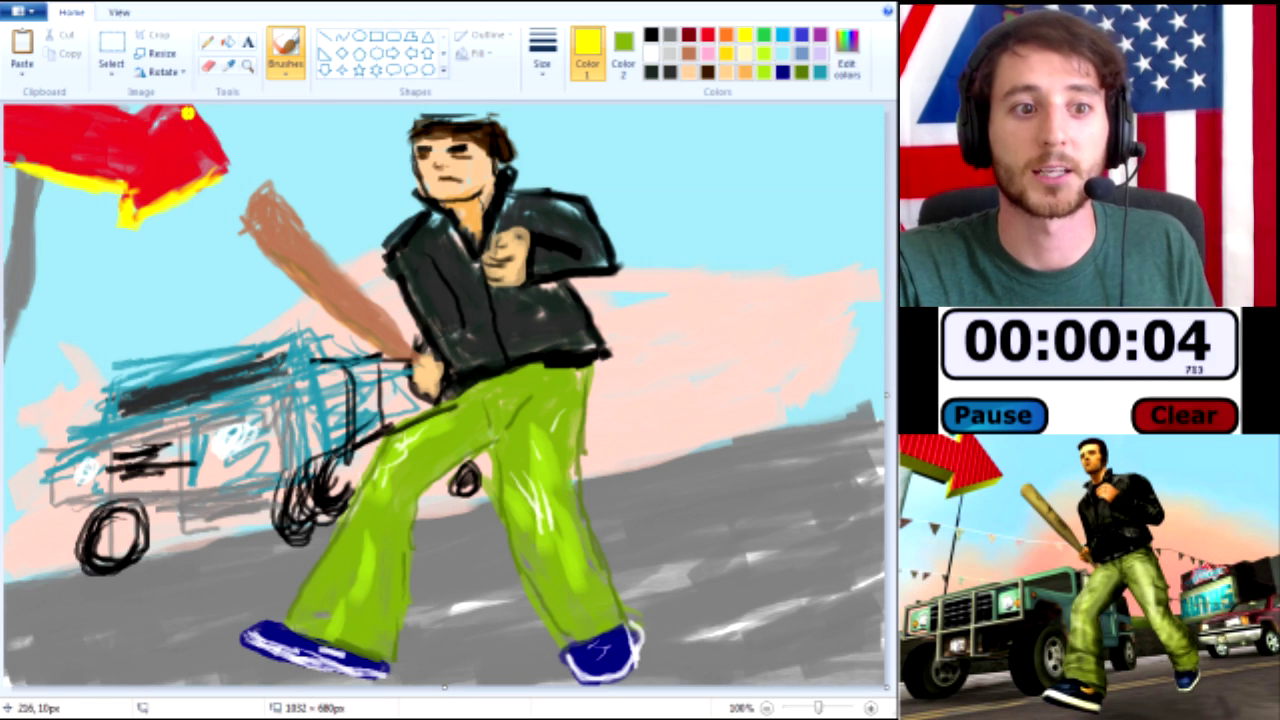
pyautogui.moveTo(131, 108); pyautogui.dragTo(169, 113)
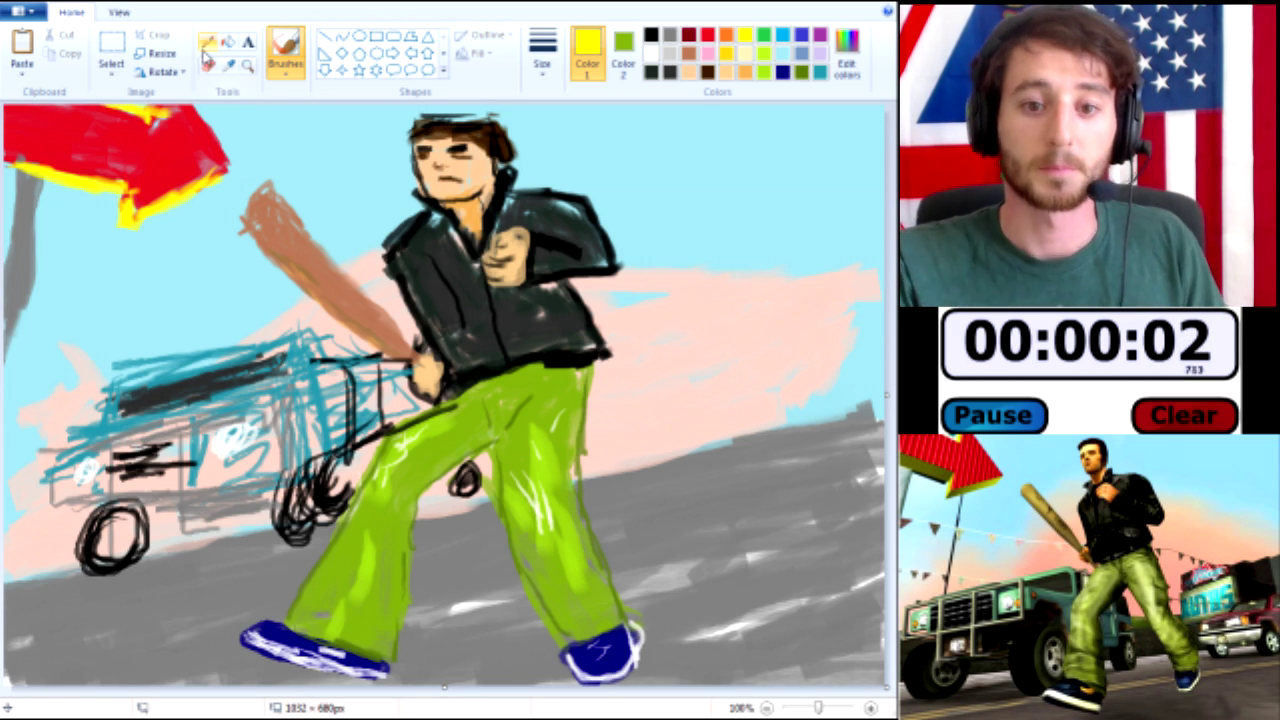